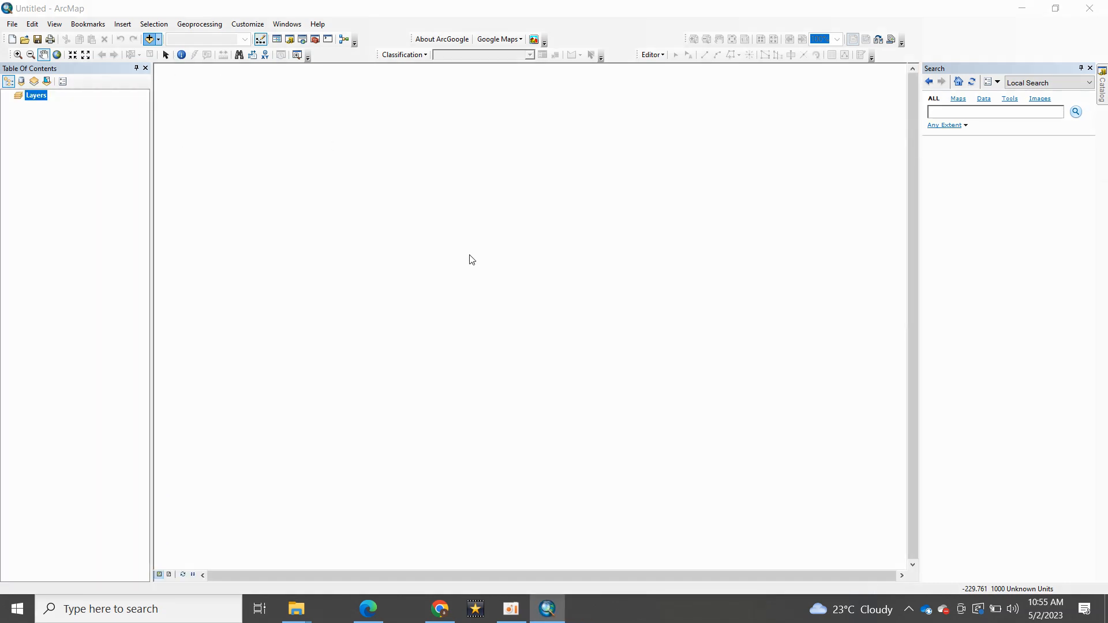
- Add the Pakistan adm0, adm1 and adm2 boundary layers to the map and insert two new data frames
left_click(149, 39)
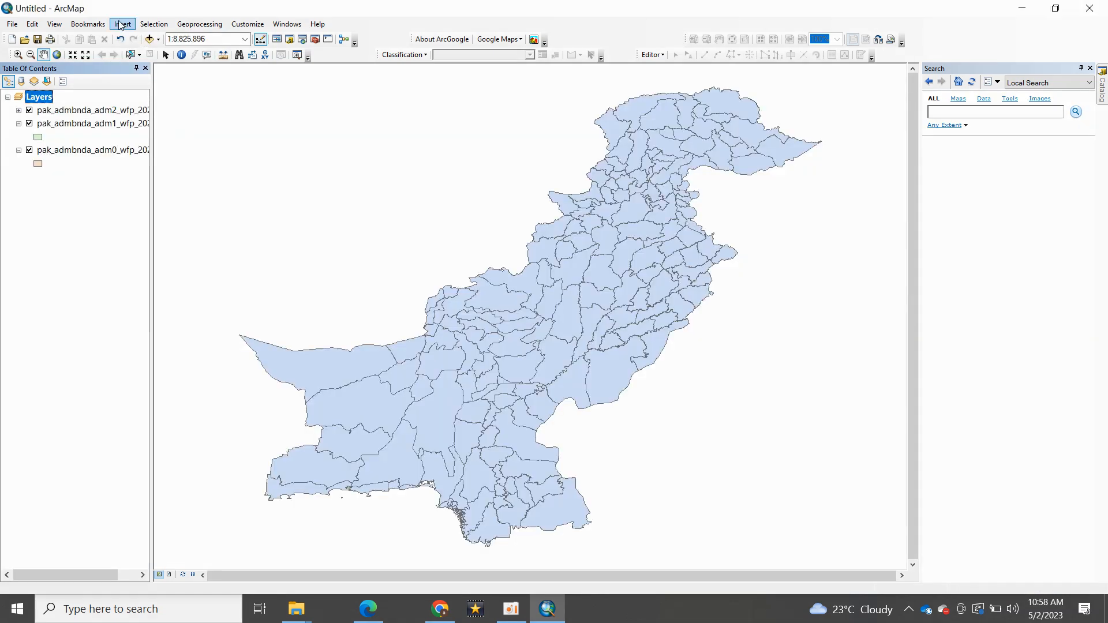
left_click(123, 25)
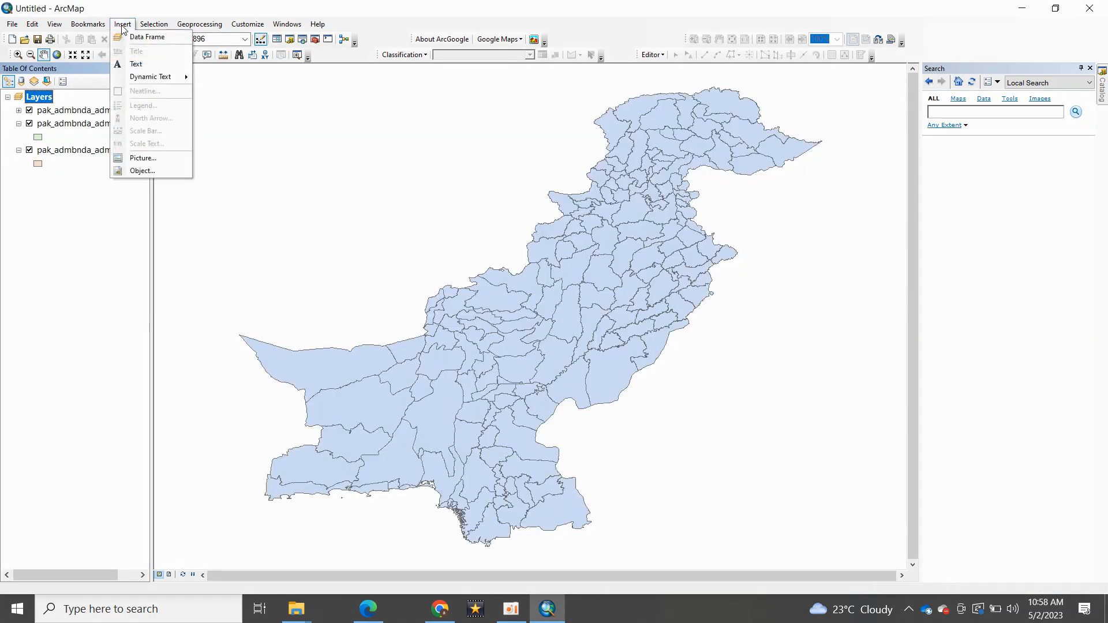
left_click(165, 36)
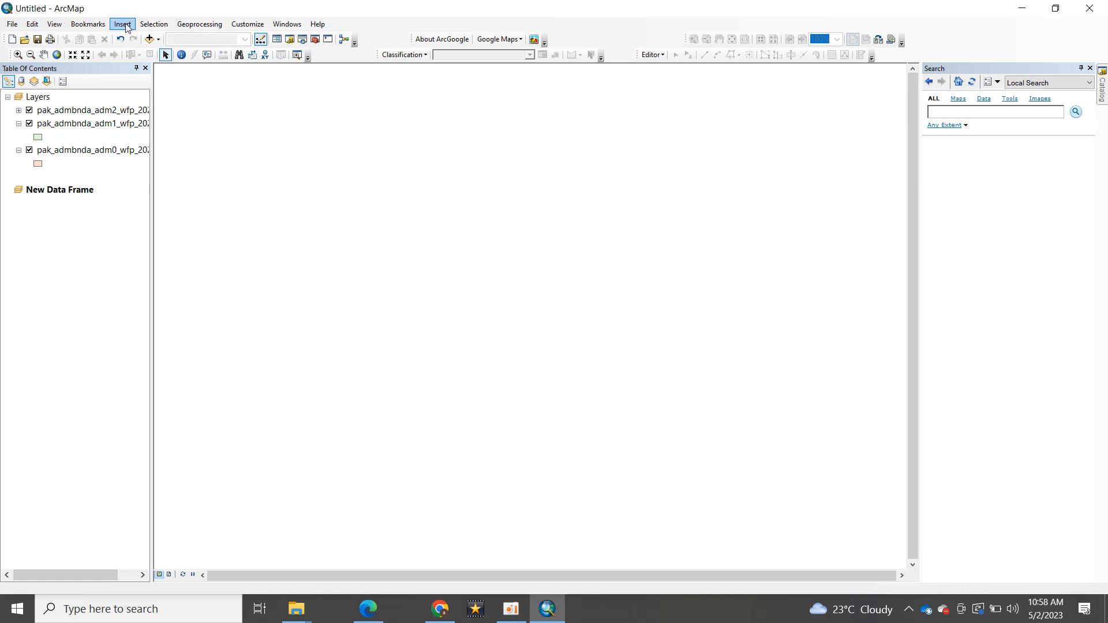
left_click(128, 25)
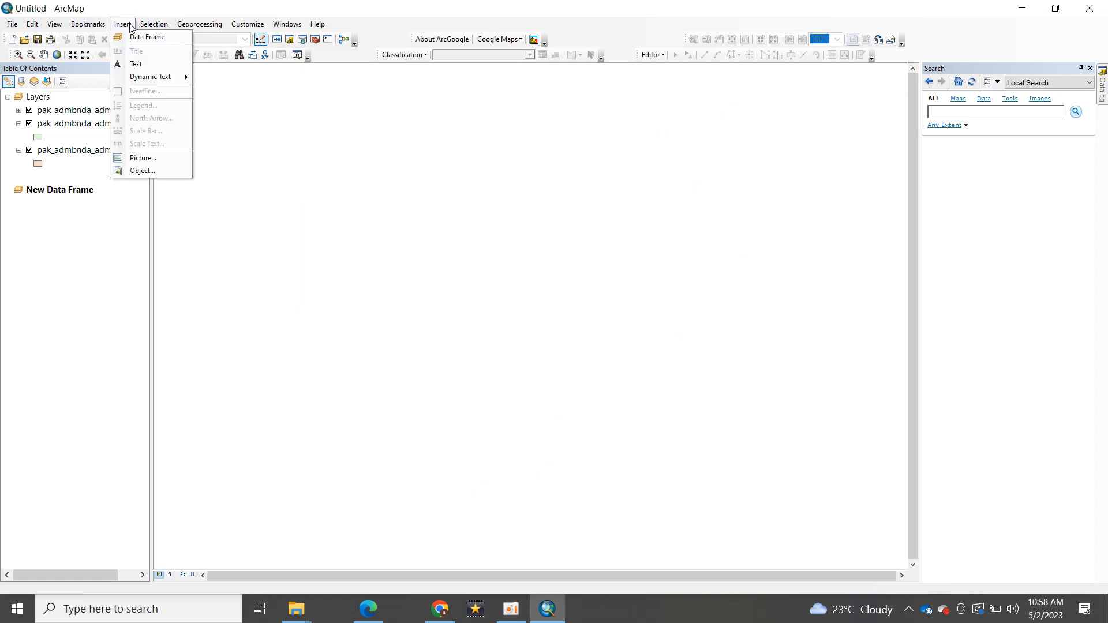
left_click(173, 38)
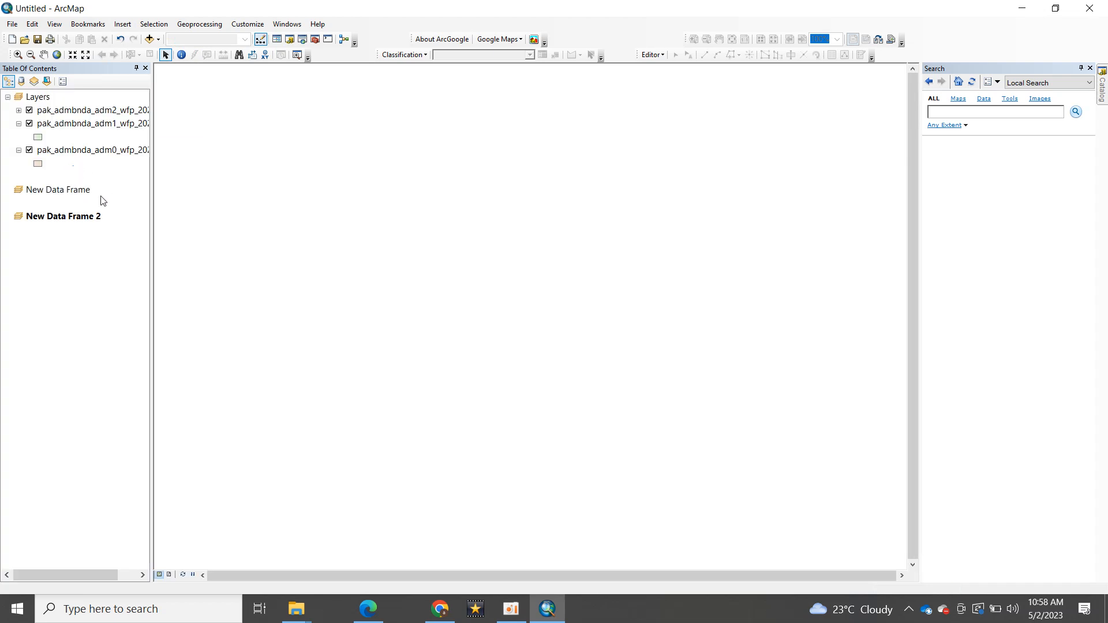
- Copy the pak_admbnda_adm1_wfp_20220909 layer from Layers into New Data Frame
left_click(64, 191)
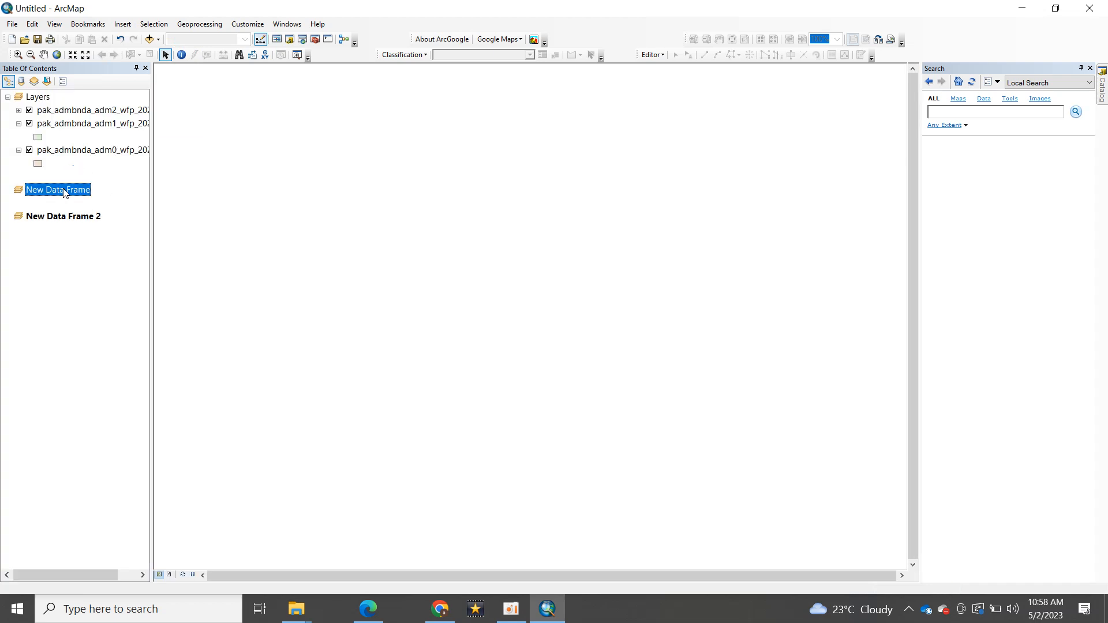
right_click(87, 126)
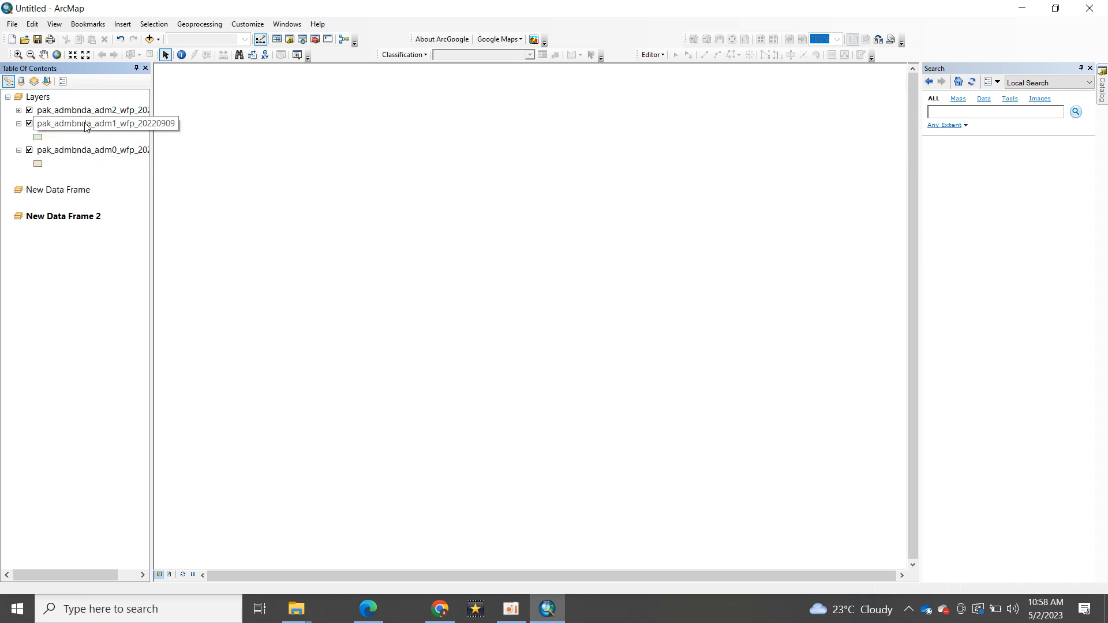
left_click(101, 131)
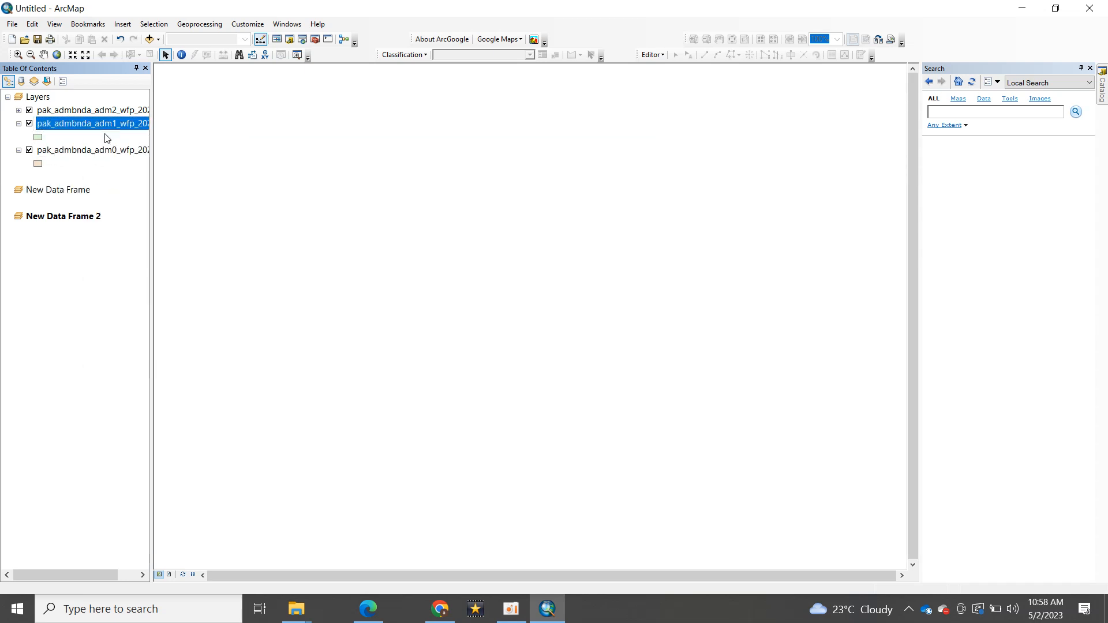
left_click(65, 193)
right_click(64, 194)
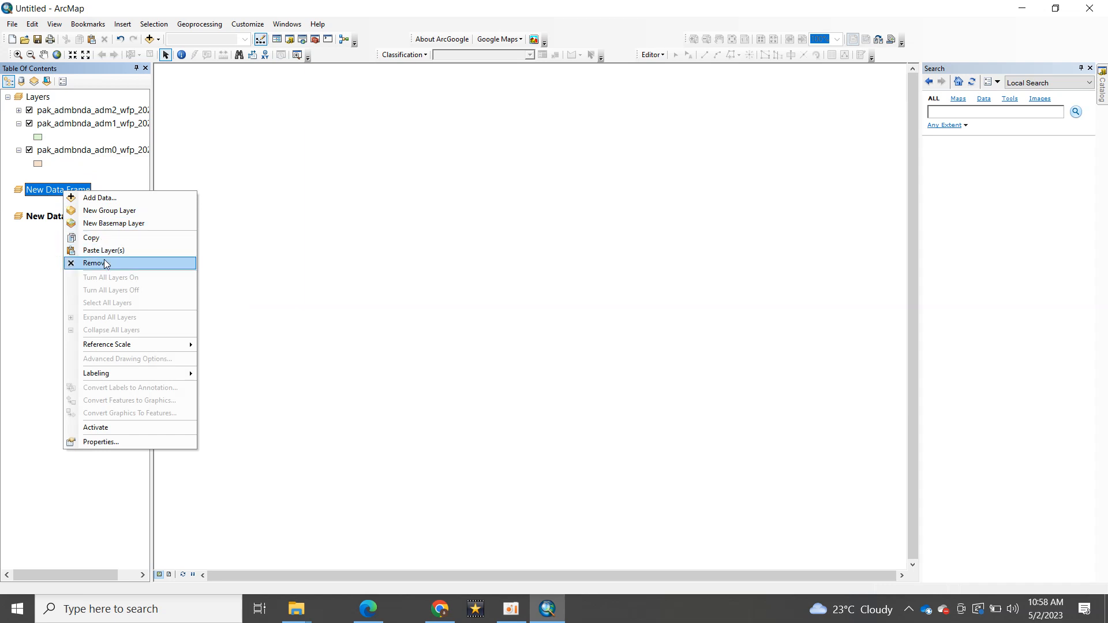
left_click(104, 250)
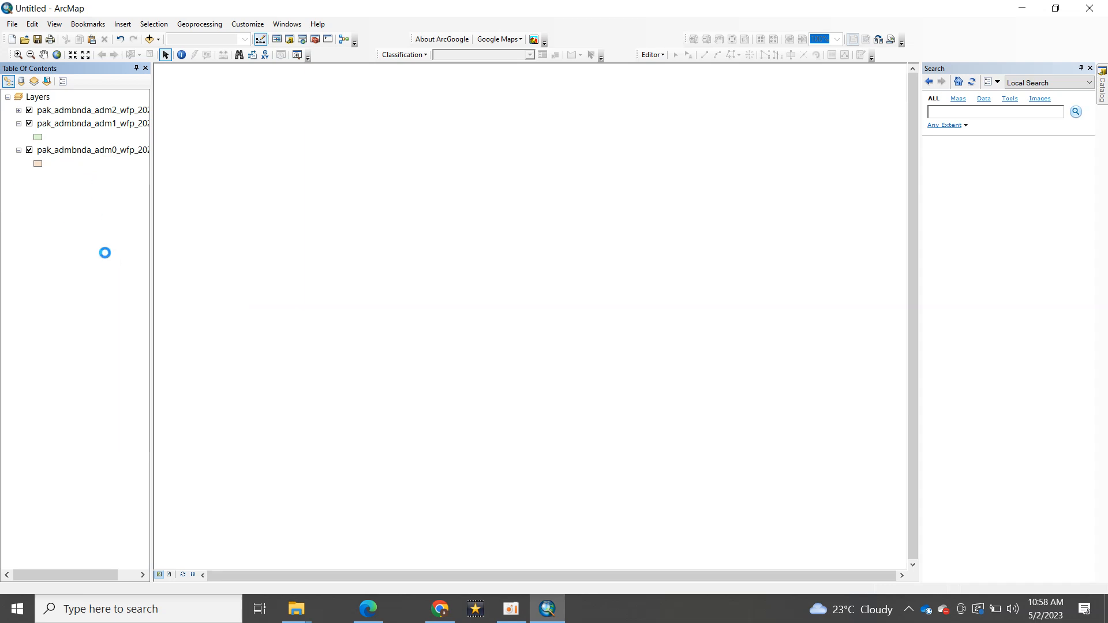
- Copy the pak_admbnda_adm2_wfp_20220909 layer from Layers into New Data Frame 2
right_click(101, 110)
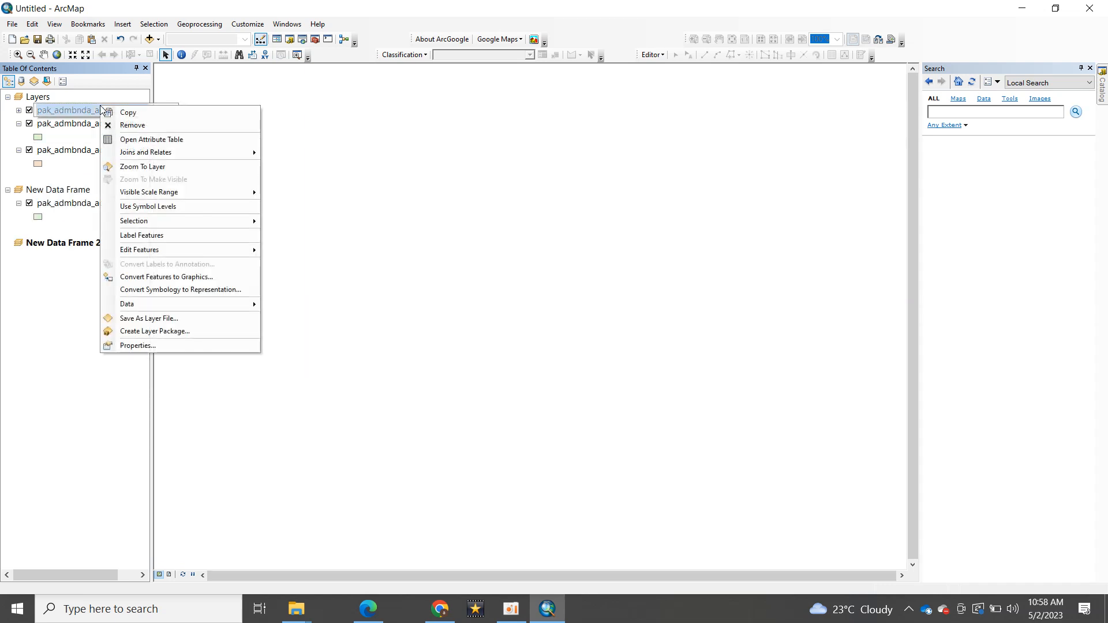
left_click(147, 112)
right_click(87, 241)
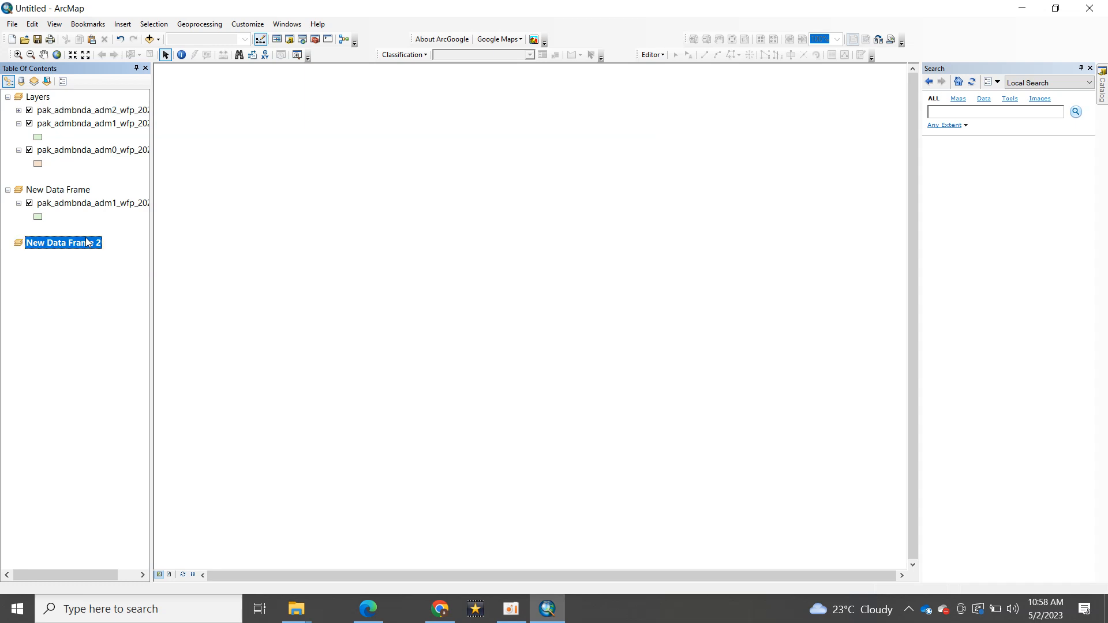
left_click(123, 297)
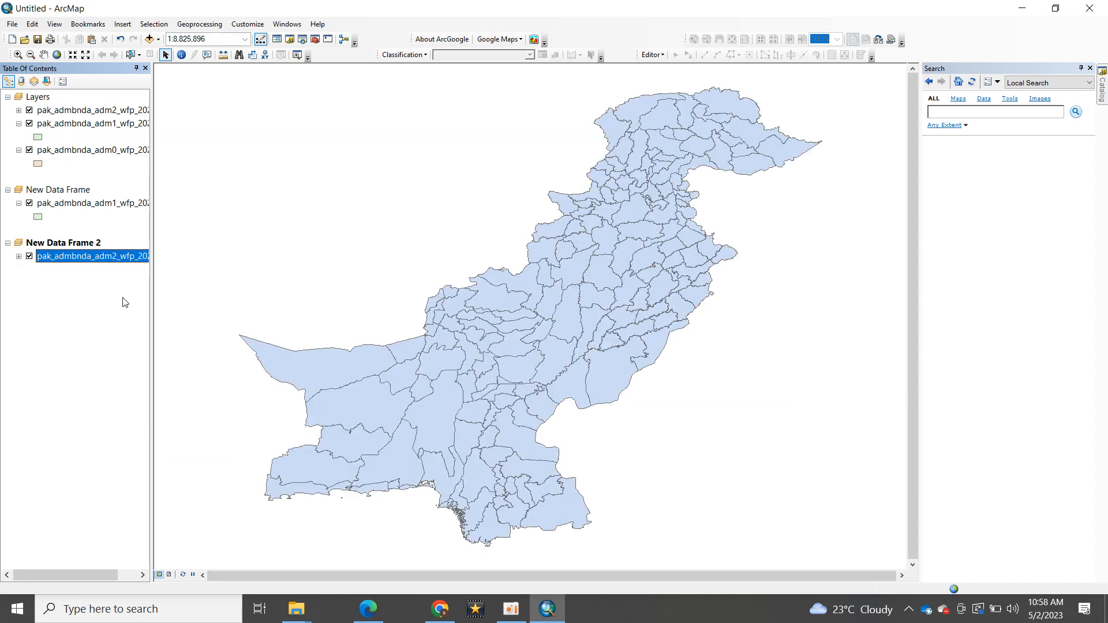
- Activate the Layers data frame and hide its adm1 layer, keeping adm2 and adm0 displayed
left_click(38, 97)
right_click(37, 100)
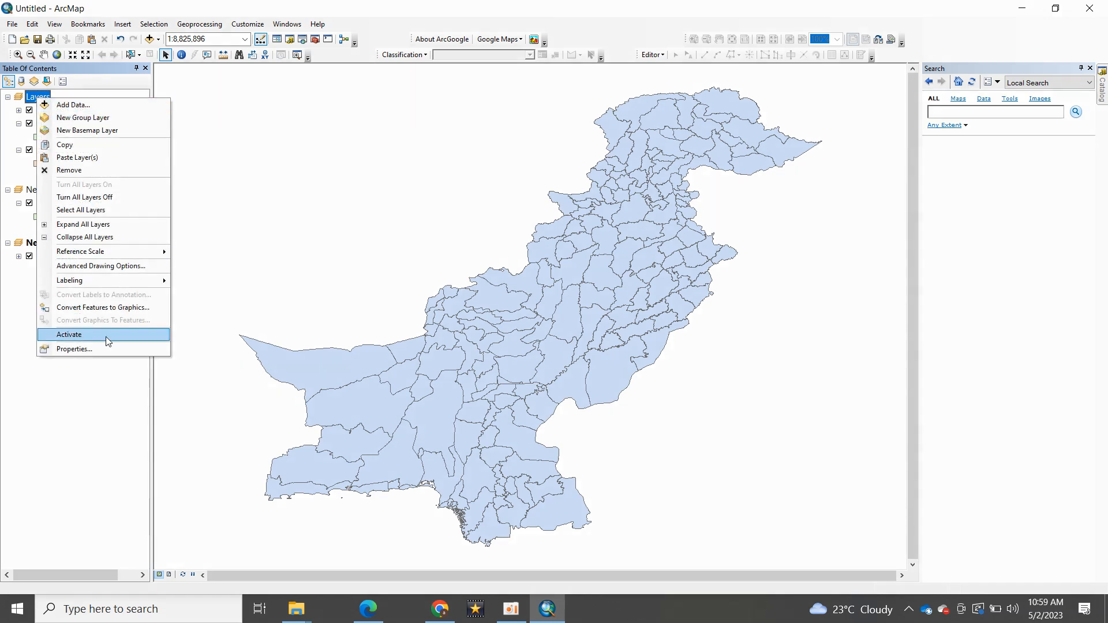
left_click(83, 336)
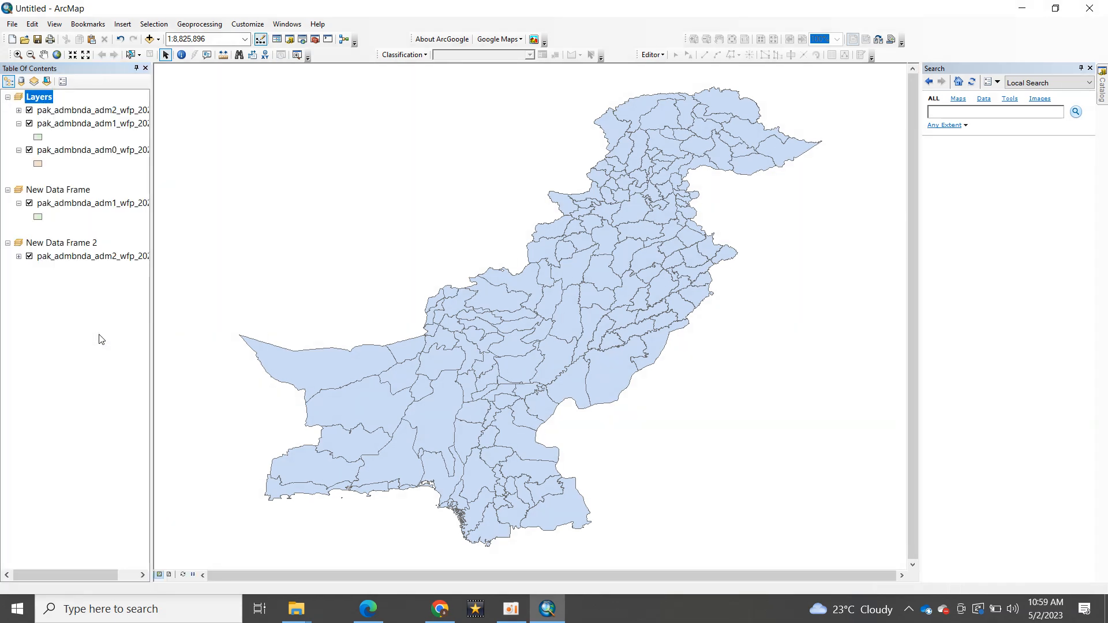
left_click(29, 111)
left_click(29, 124)
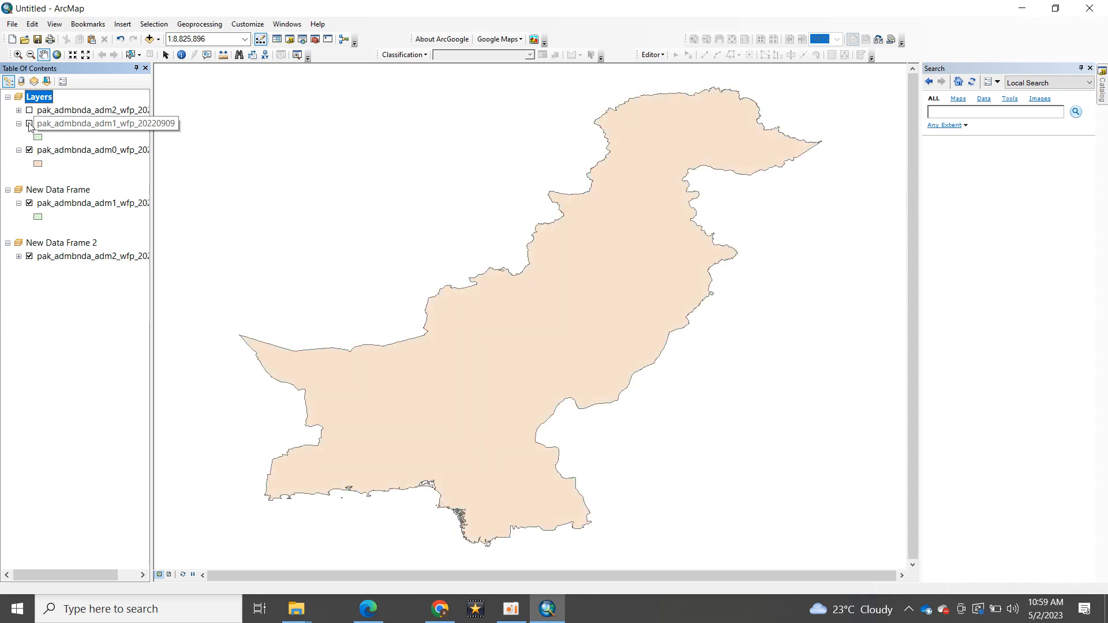
left_click(29, 110)
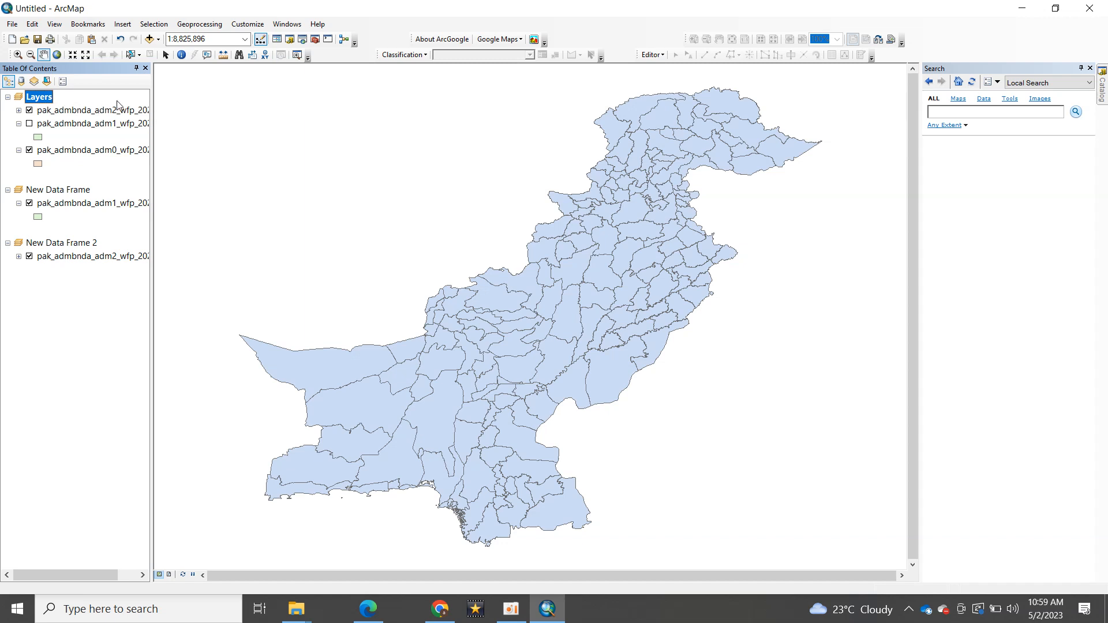
- Select the district in the adm2 layer where "ADM2_EN" = 'Sialkot' by attributes, and clear that selection
left_click(153, 24)
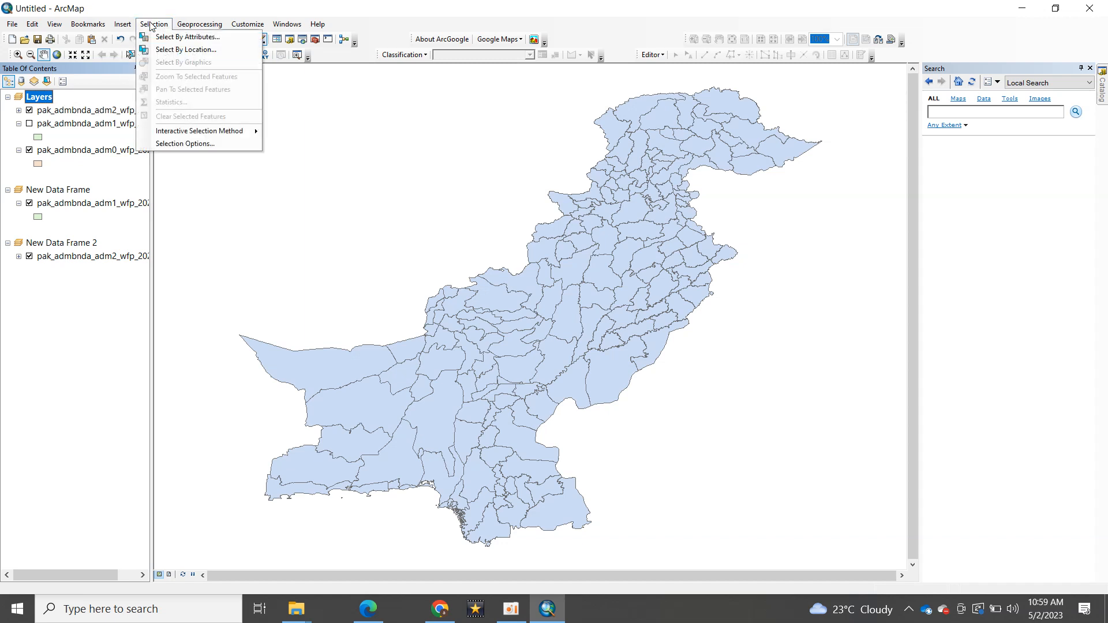
left_click(198, 38)
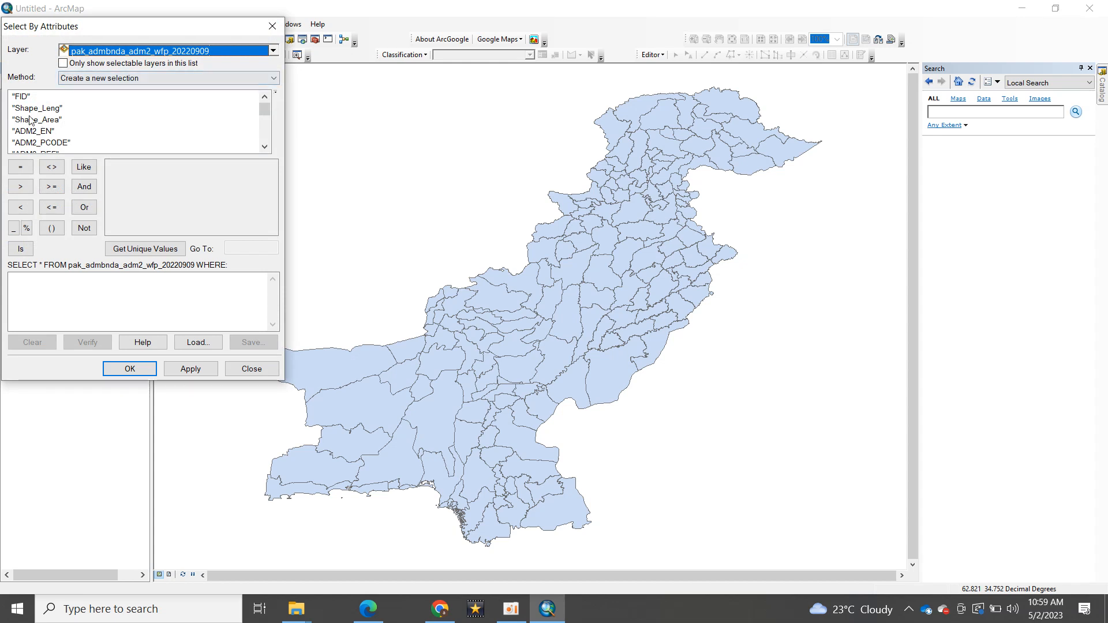
double_click(32, 131)
left_click(21, 168)
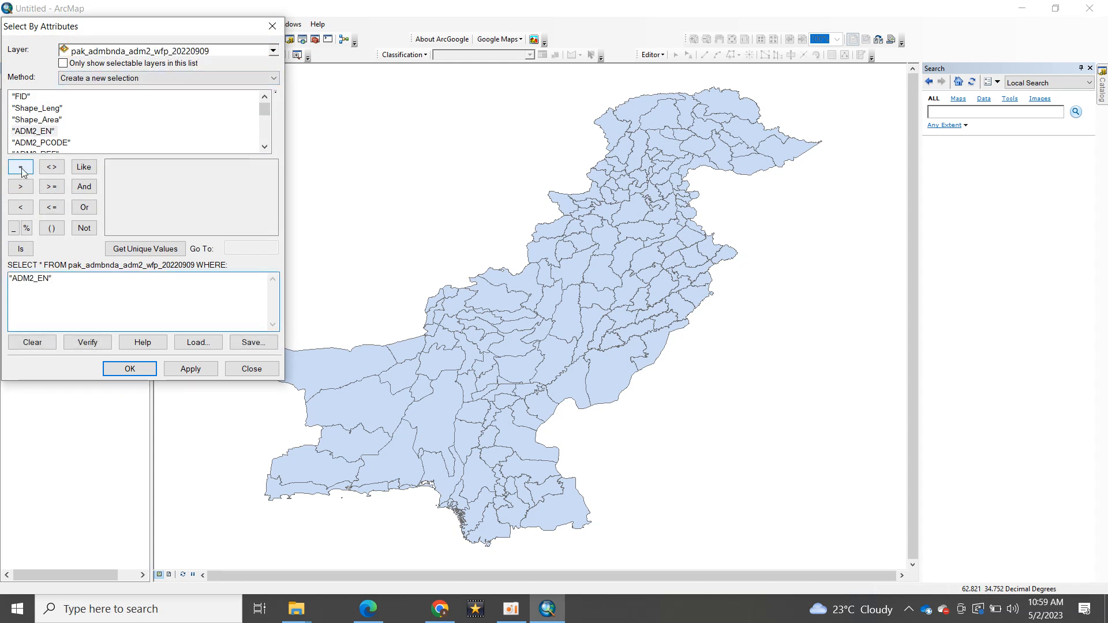
left_click(145, 248)
left_click(239, 248)
type("sia")
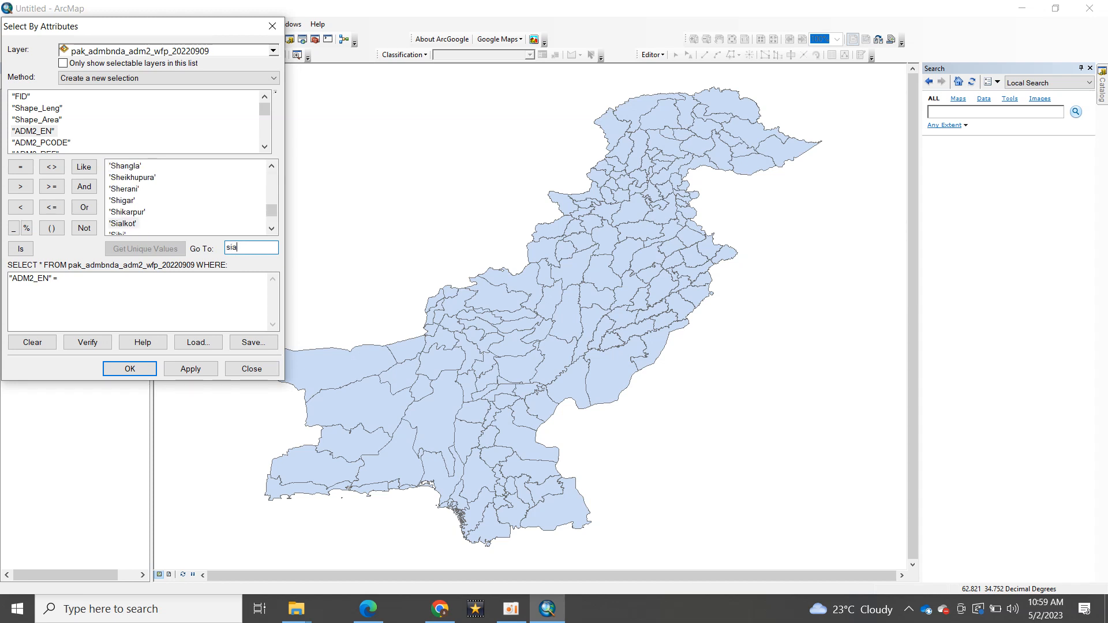
double_click(127, 224)
left_click(190, 368)
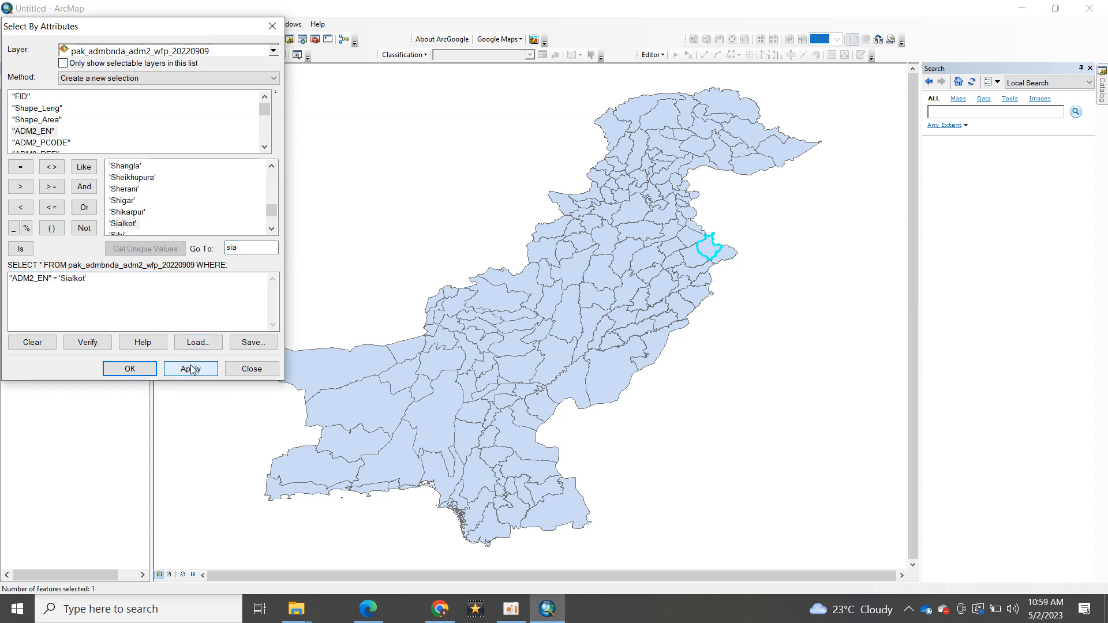
left_click(130, 369)
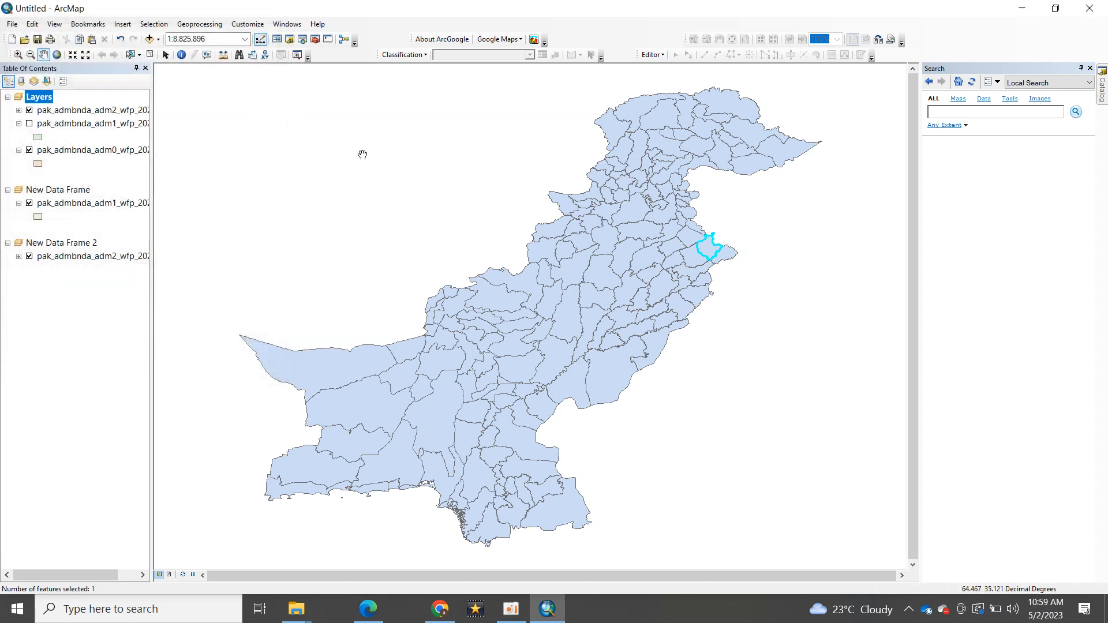
left_click(149, 54)
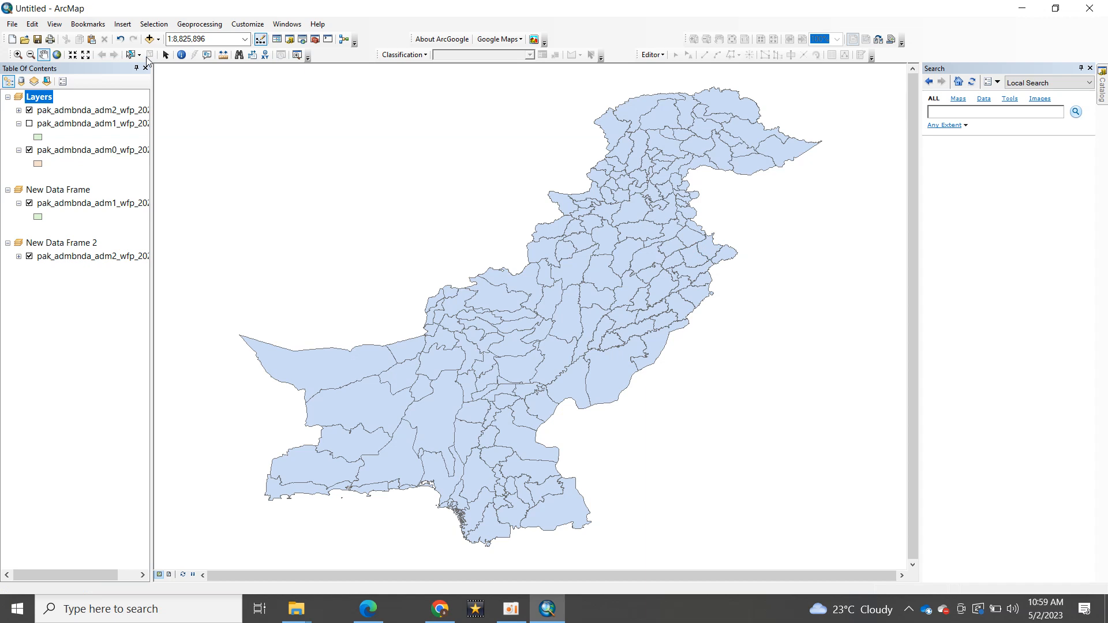
- Open the attribute table of the adm2 layer in Layers and start a Select by Attributes query from it
right_click(82, 110)
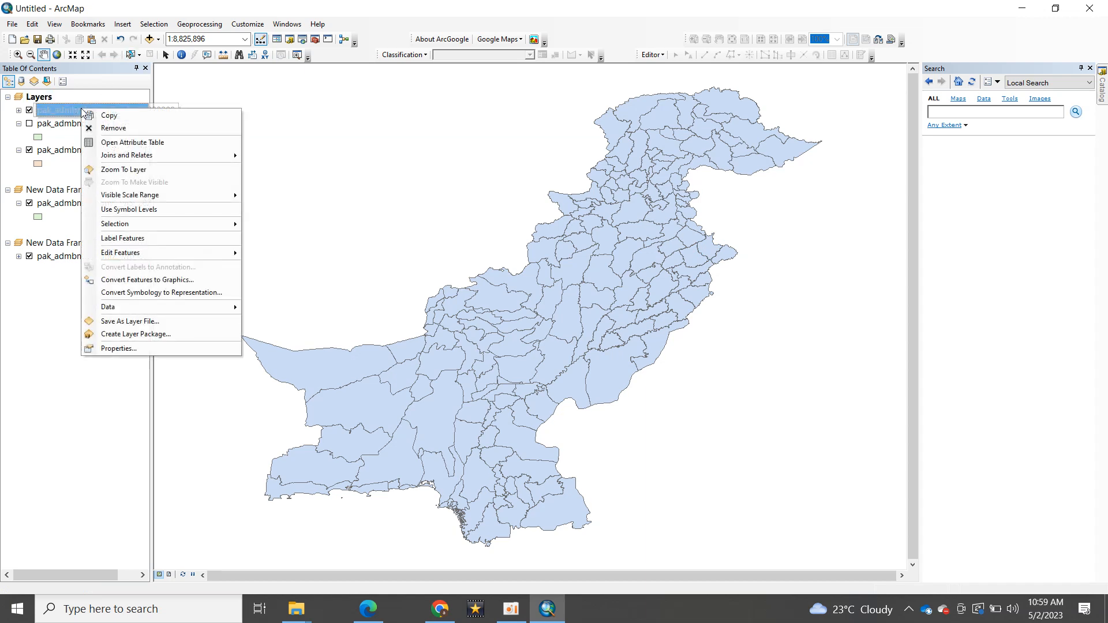
left_click(121, 144)
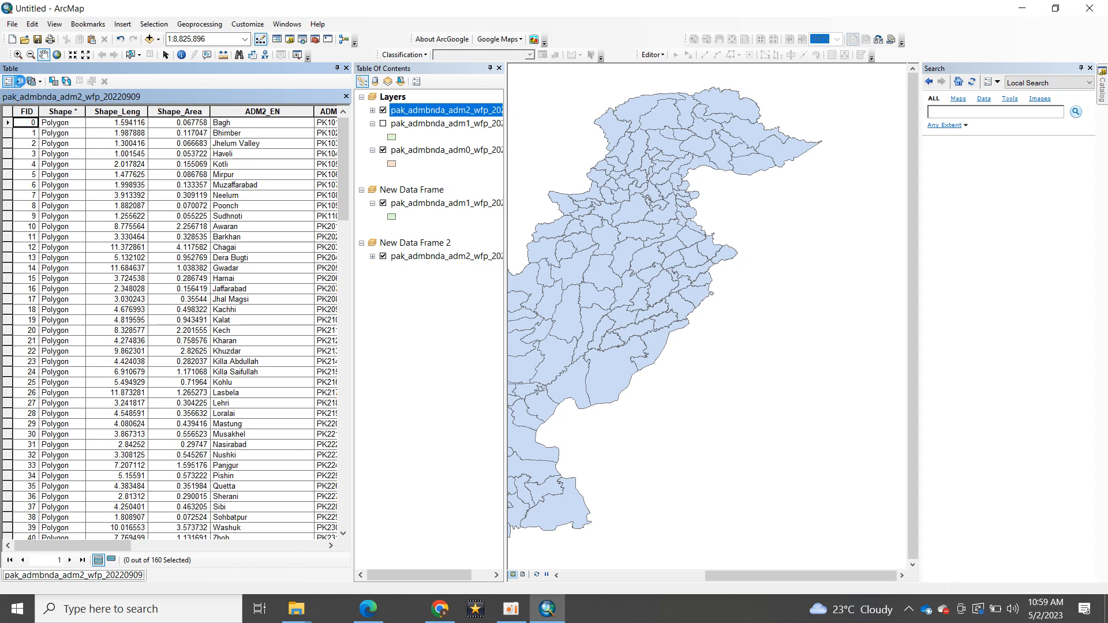
left_click(19, 82)
left_click(19, 81)
left_click(19, 81)
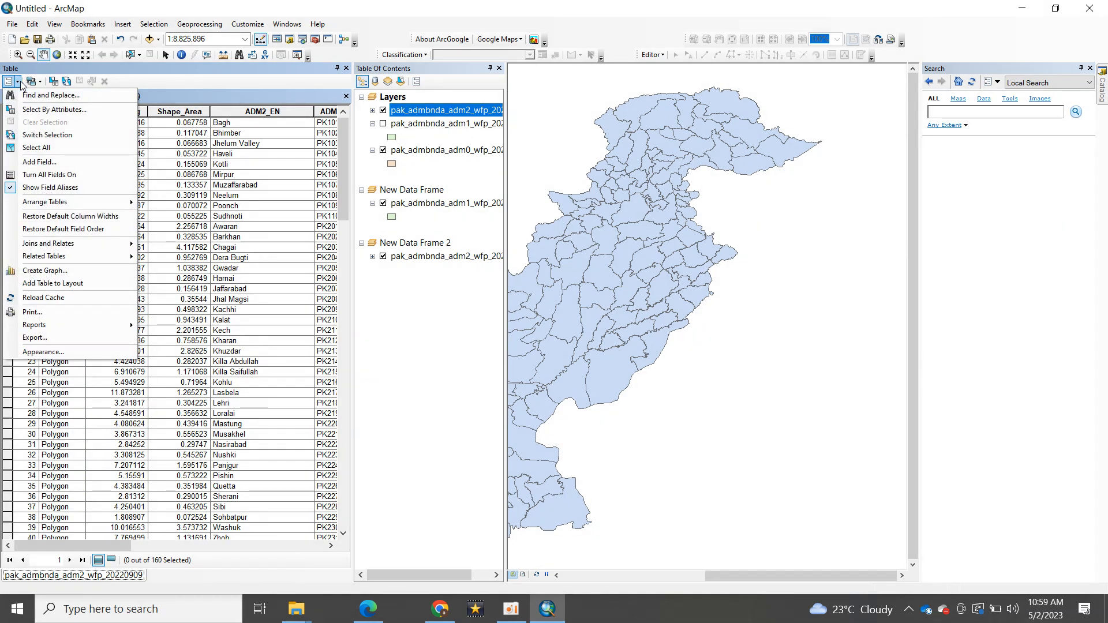
key("XF86MonBrightnessUp")
left_click(17, 82)
left_click(16, 82)
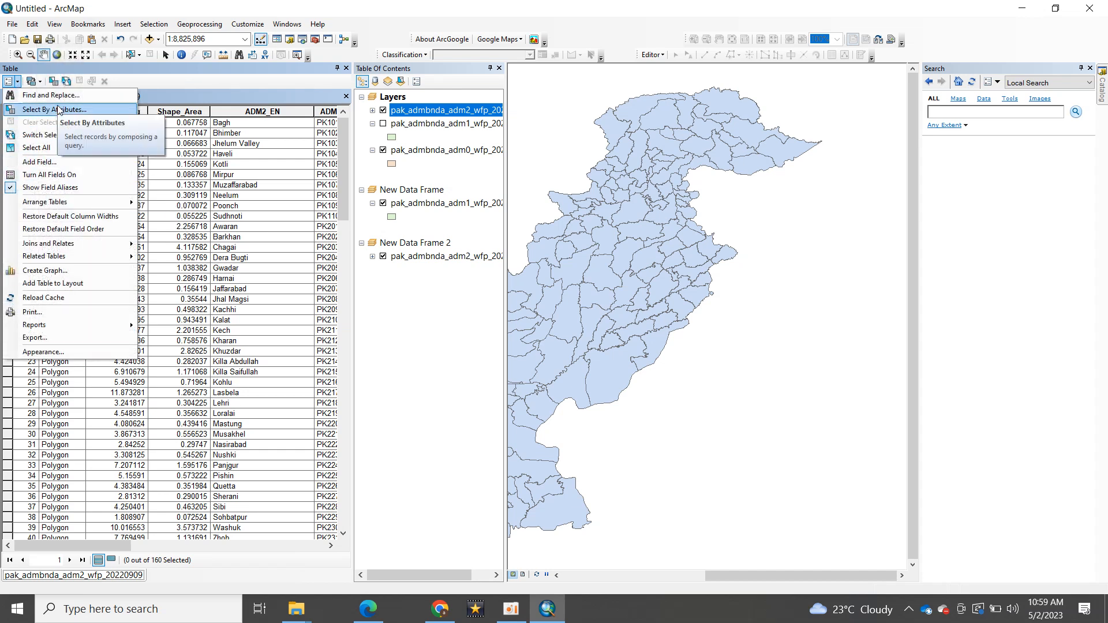
left_click(81, 110)
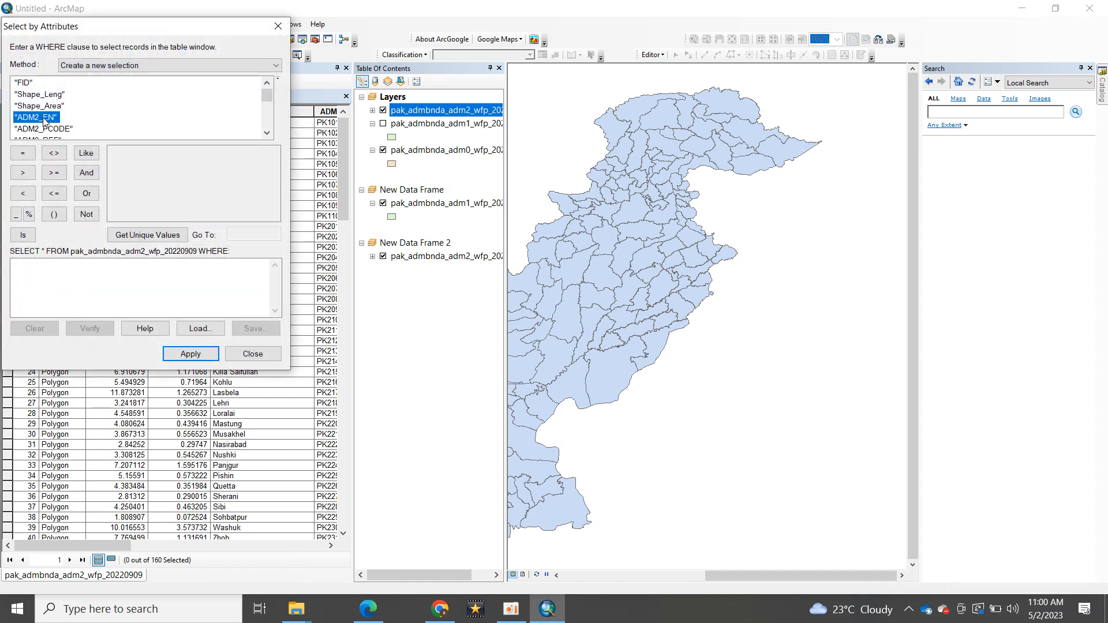
- Select the adm2 record with the query "ADM2_EN" = 'Sialkot' and close the query and the attribute table
double_click(44, 119)
left_click(24, 153)
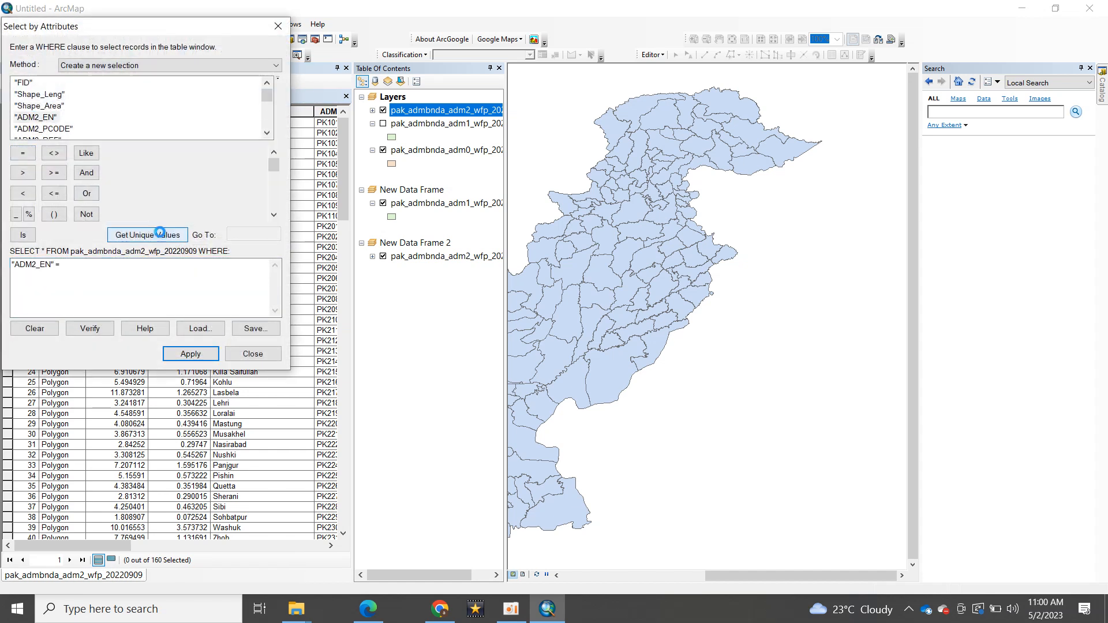
left_click(161, 235)
left_click(254, 234)
type("sia")
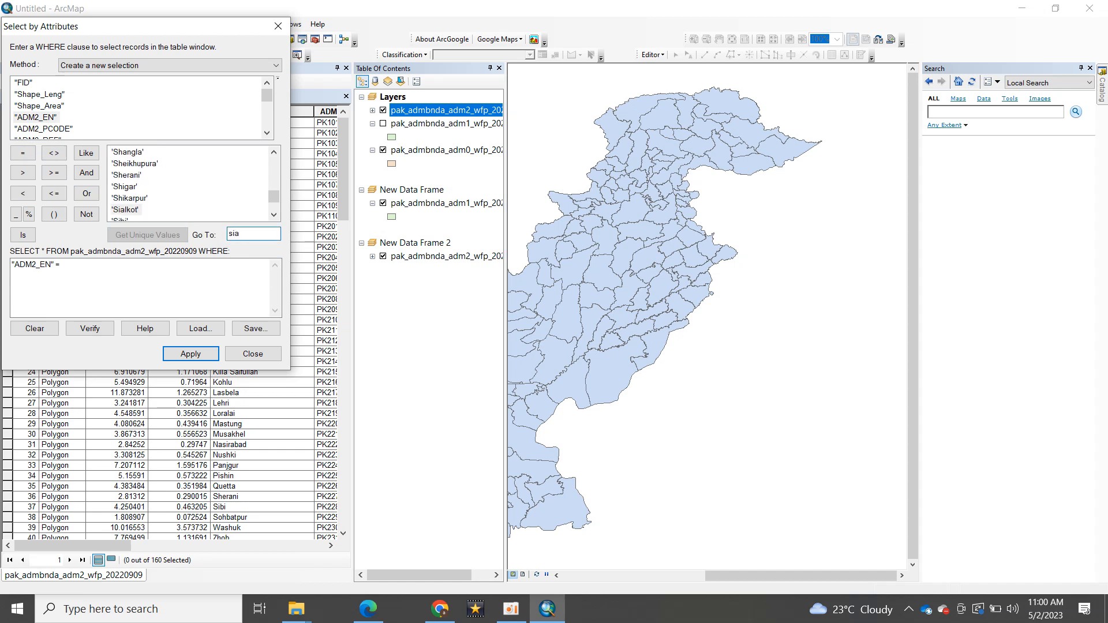
double_click(123, 210)
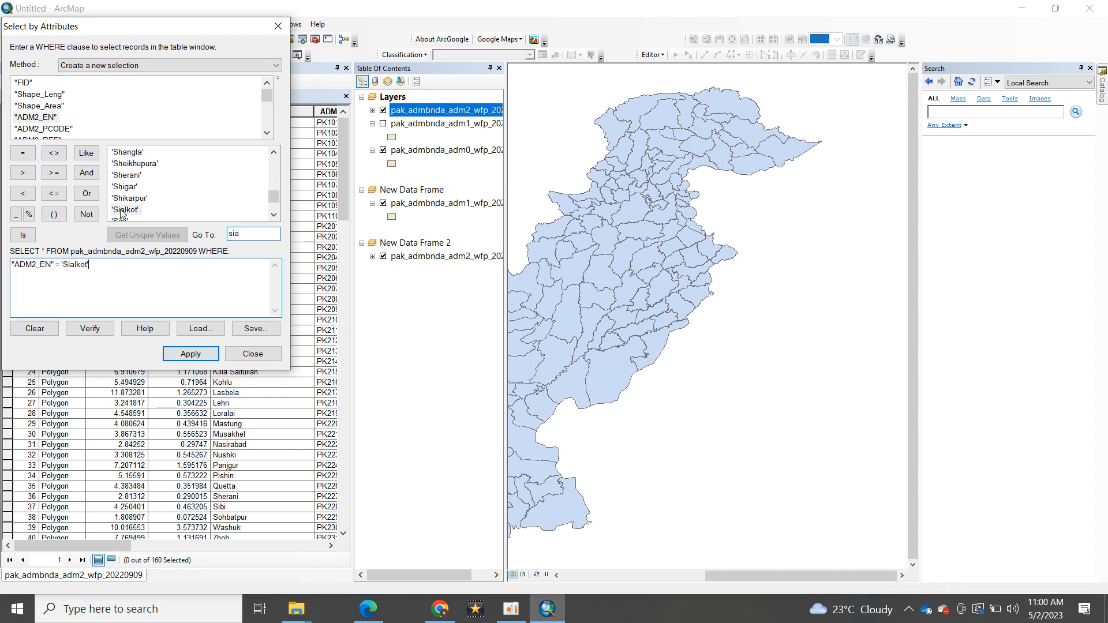
left_click(190, 354)
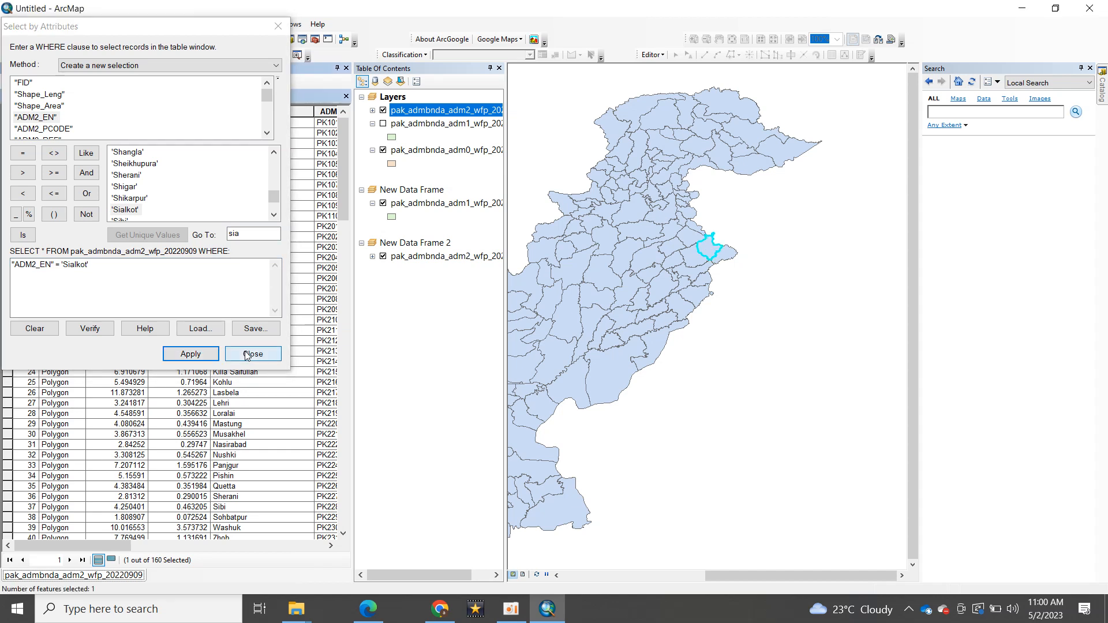
left_click(252, 353)
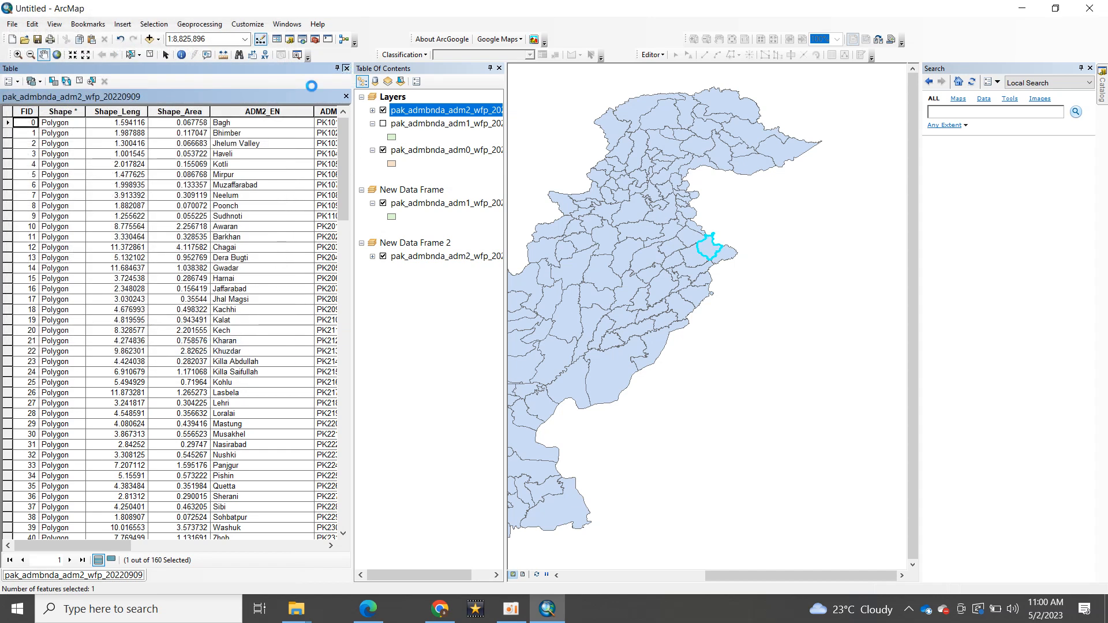
left_click(347, 68)
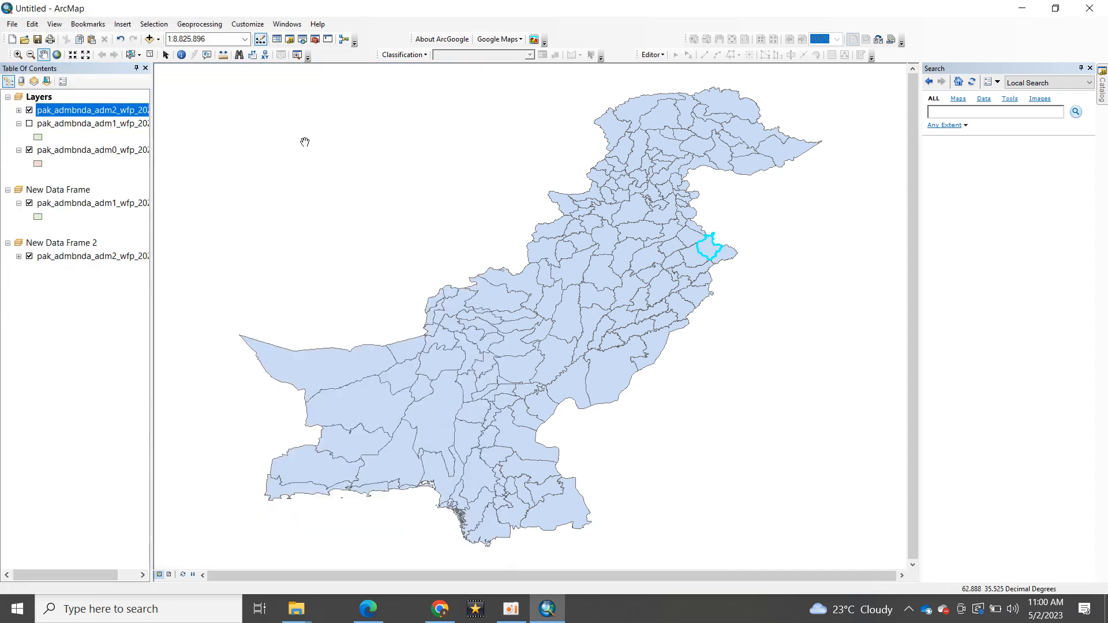
- Create a new layer from the selected Sialkot feature of the adm2 layer in the Layers data frame
right_click(68, 114)
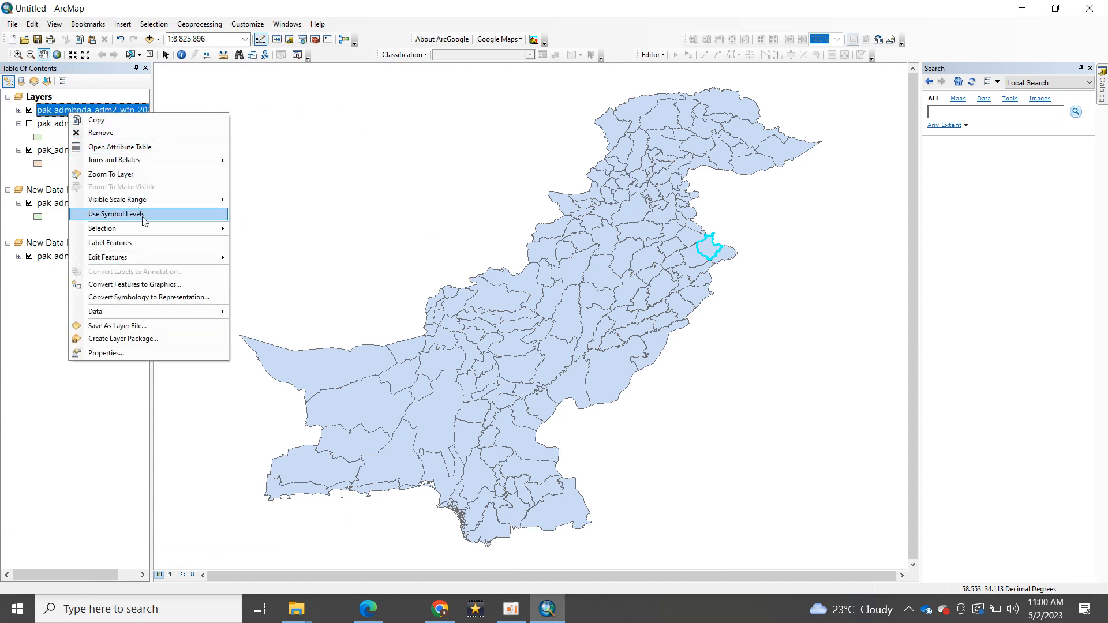
mouse_move(167, 236)
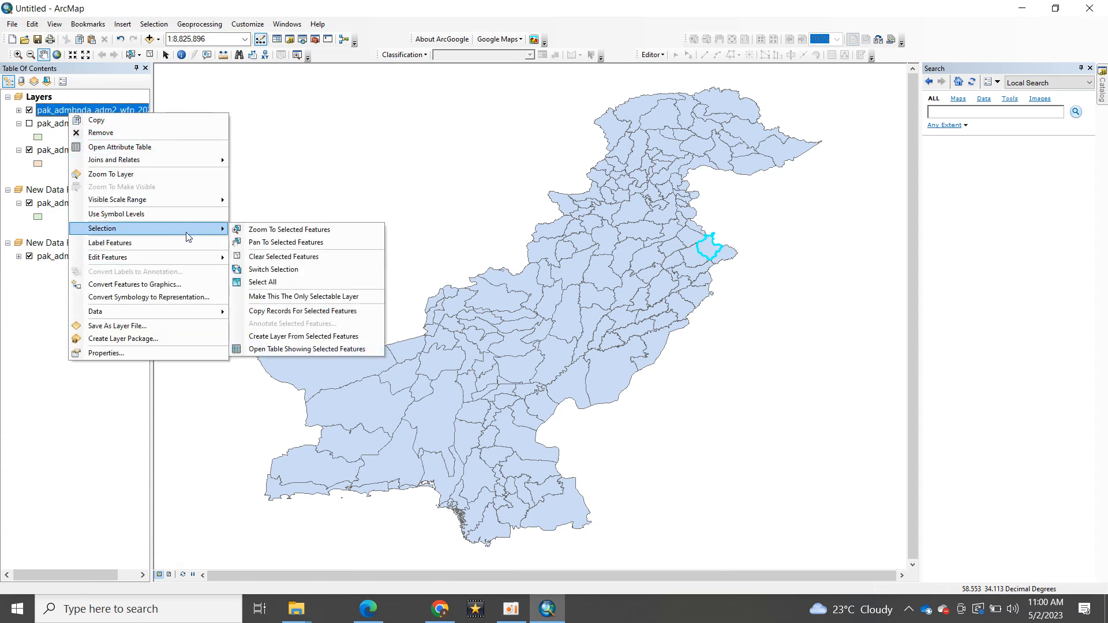
left_click(332, 337)
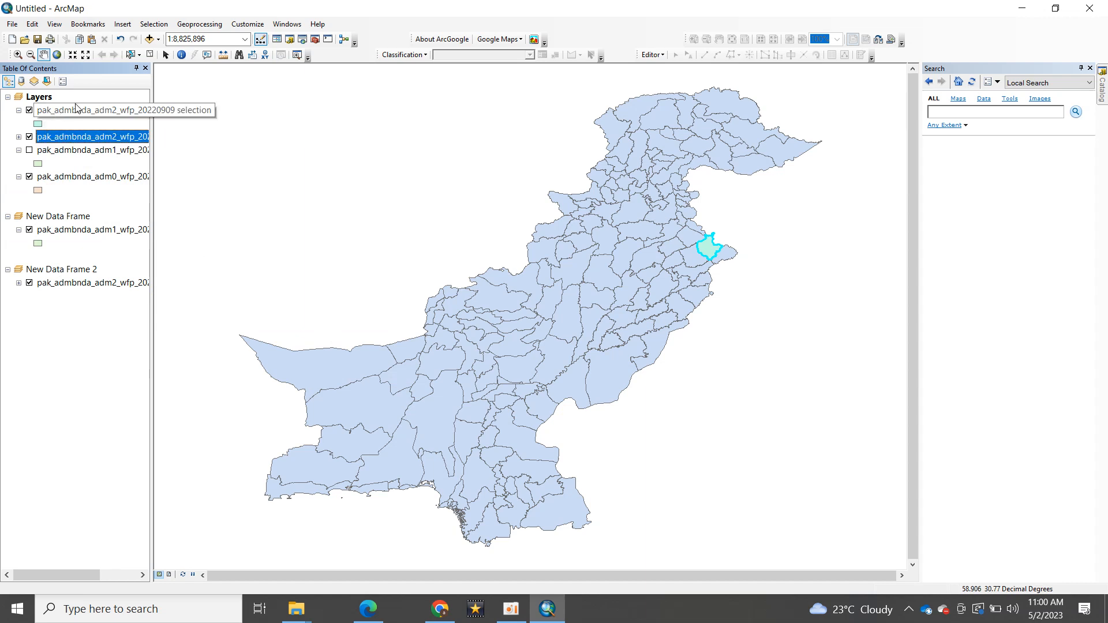
- Copy the adm2 selection layer from Layers and paste it into New Data Frame and New Data Frame 2
right_click(57, 112)
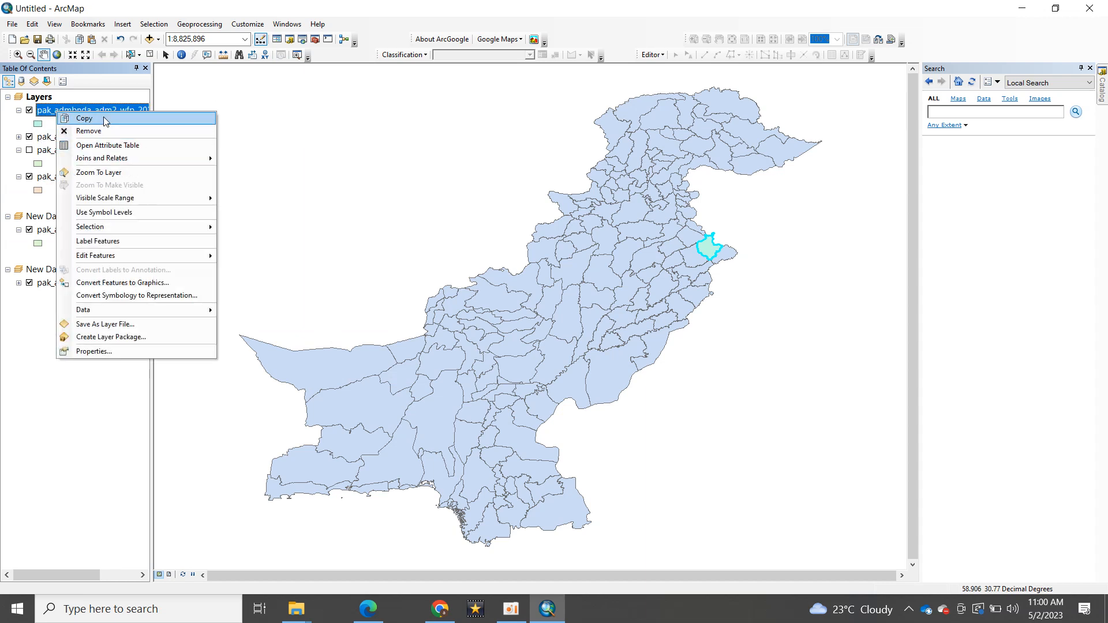
left_click(105, 119)
right_click(68, 217)
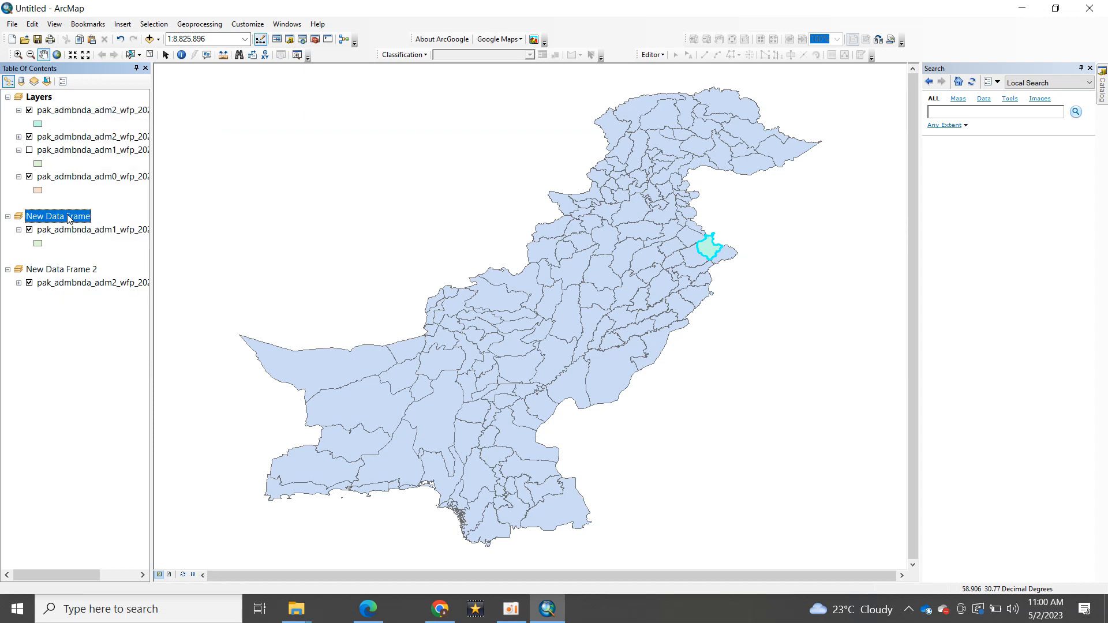
left_click(107, 274)
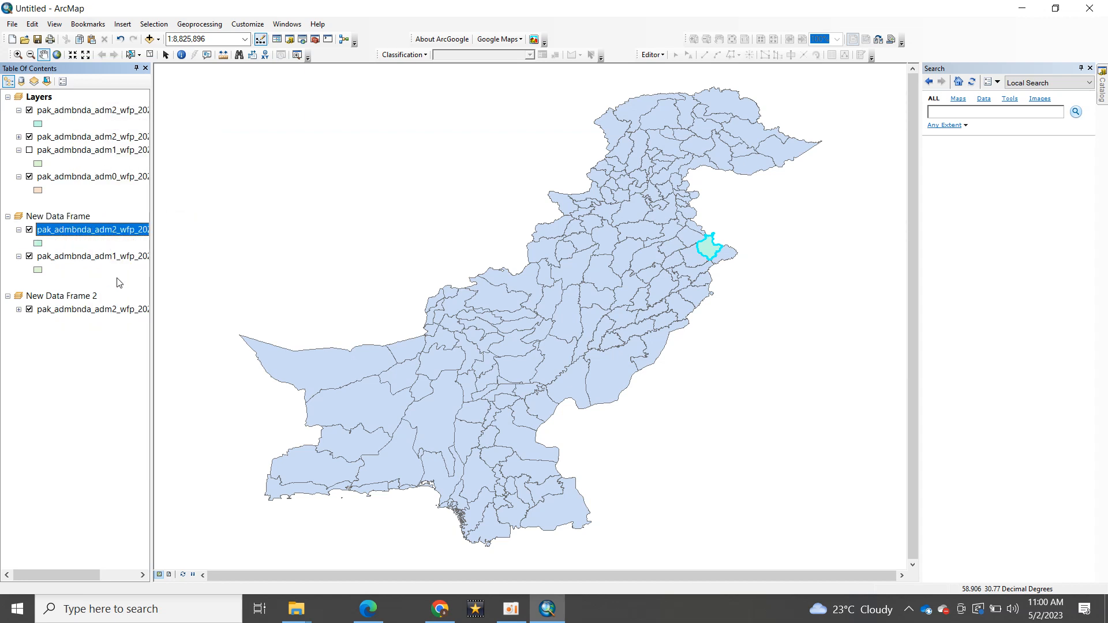
right_click(61, 298)
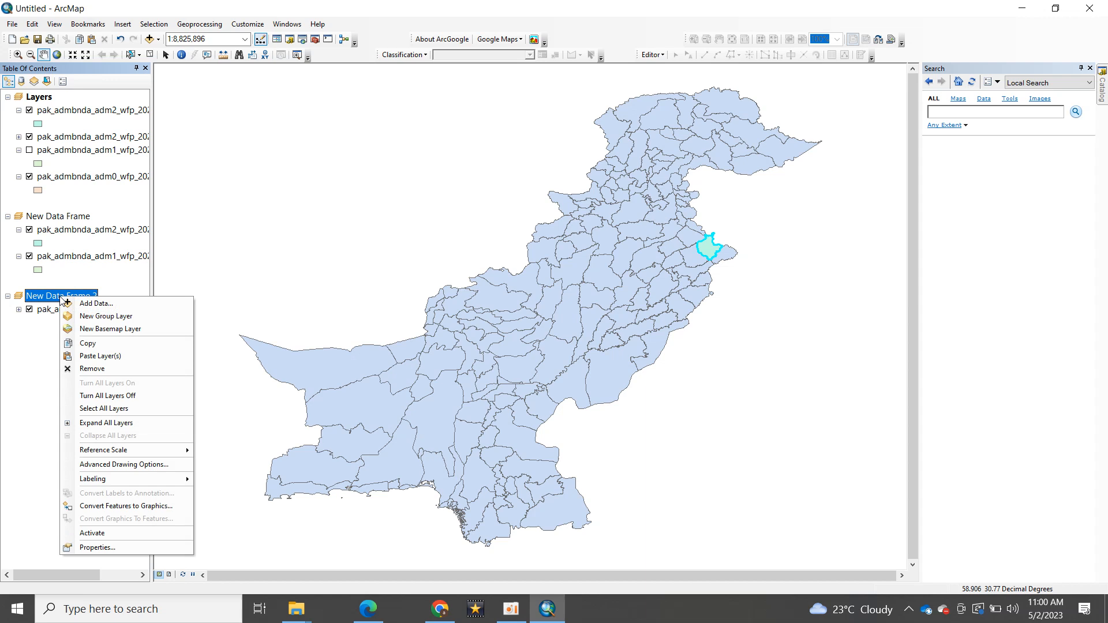
left_click(99, 356)
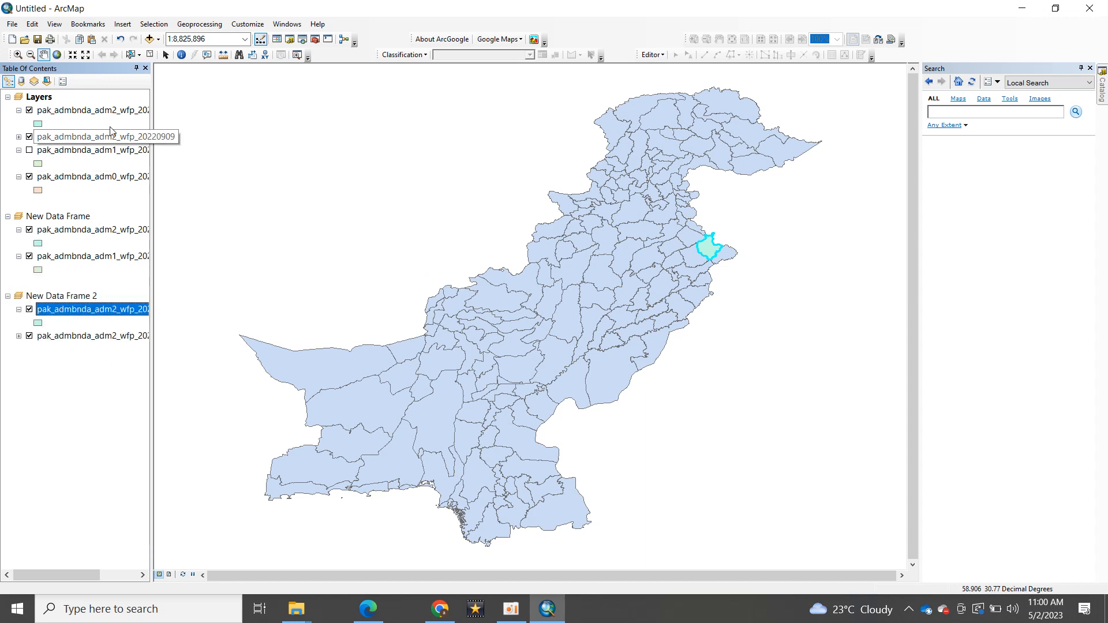
- Remove the adm0, adm1 and full adm2 layers from the Layers data frame, keeping only the Sialkot selection layer
left_click(29, 138)
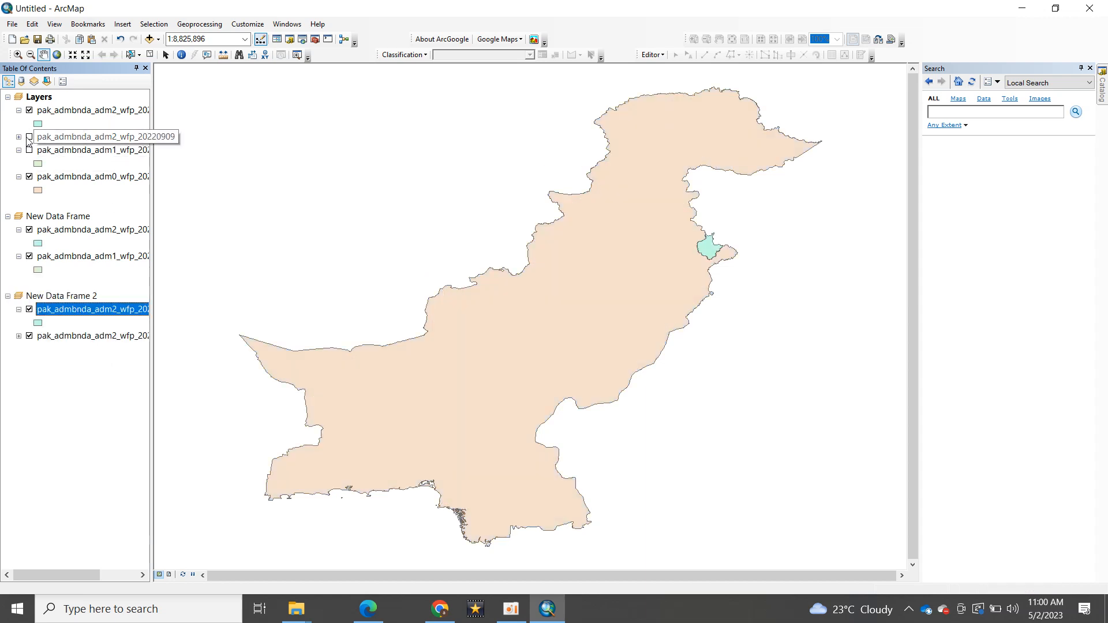
left_click(30, 177)
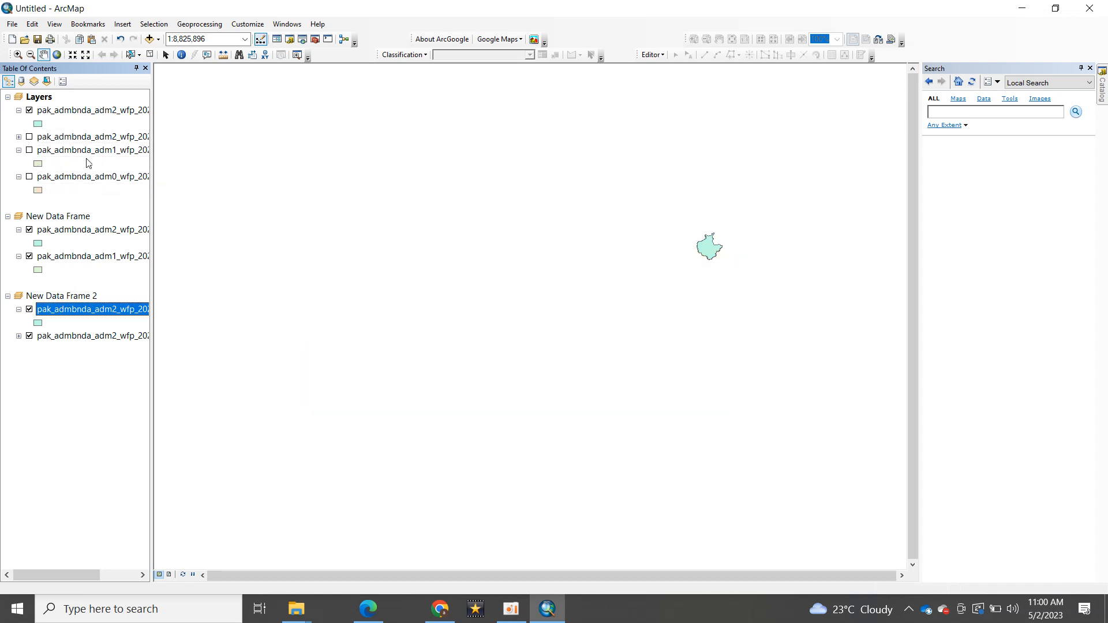
left_click(82, 179)
right_click(82, 182)
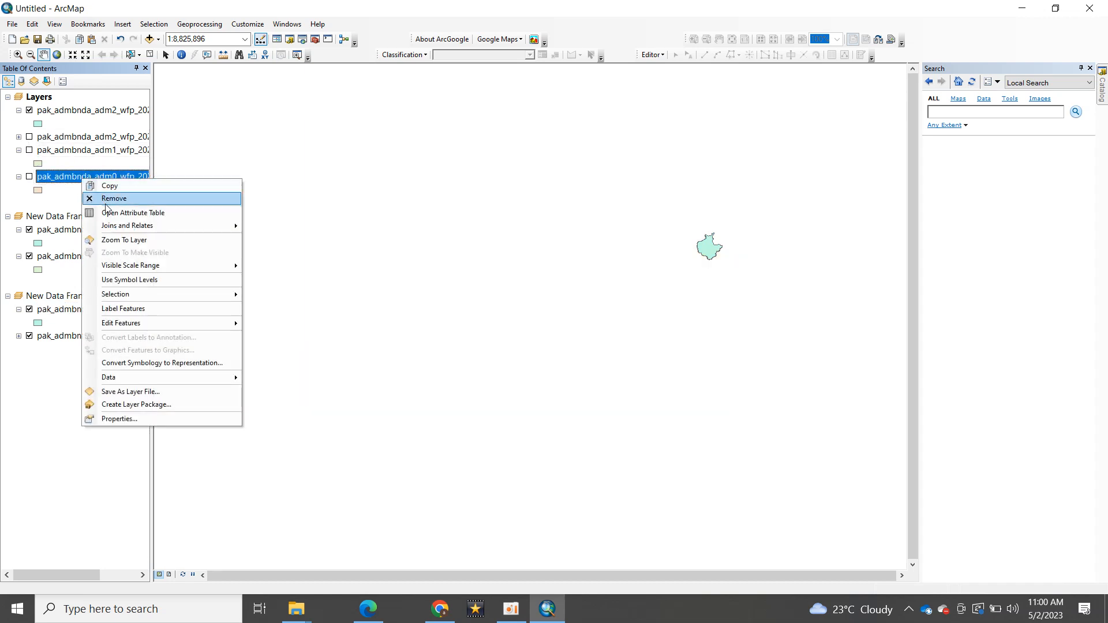
left_click(153, 199)
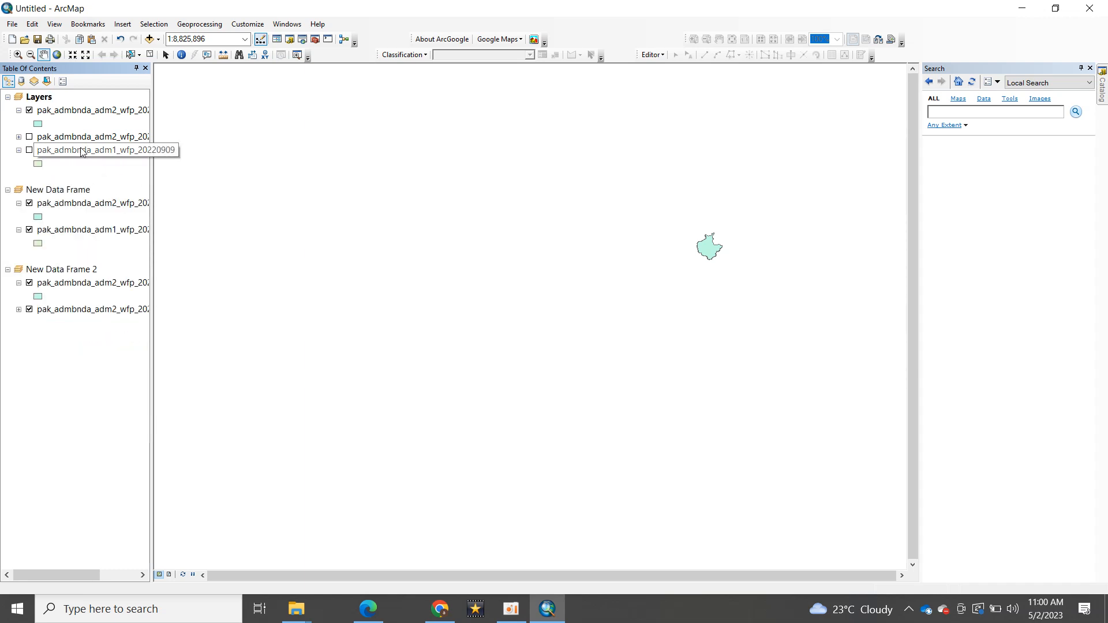
right_click(82, 152)
left_click(98, 168)
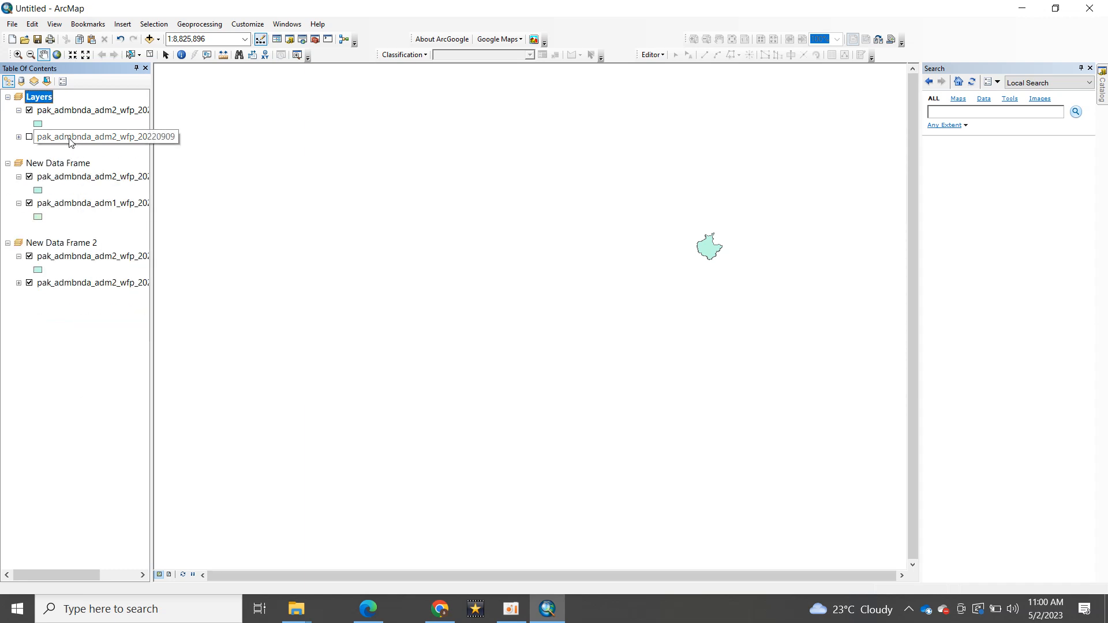
right_click(70, 142)
left_click(99, 157)
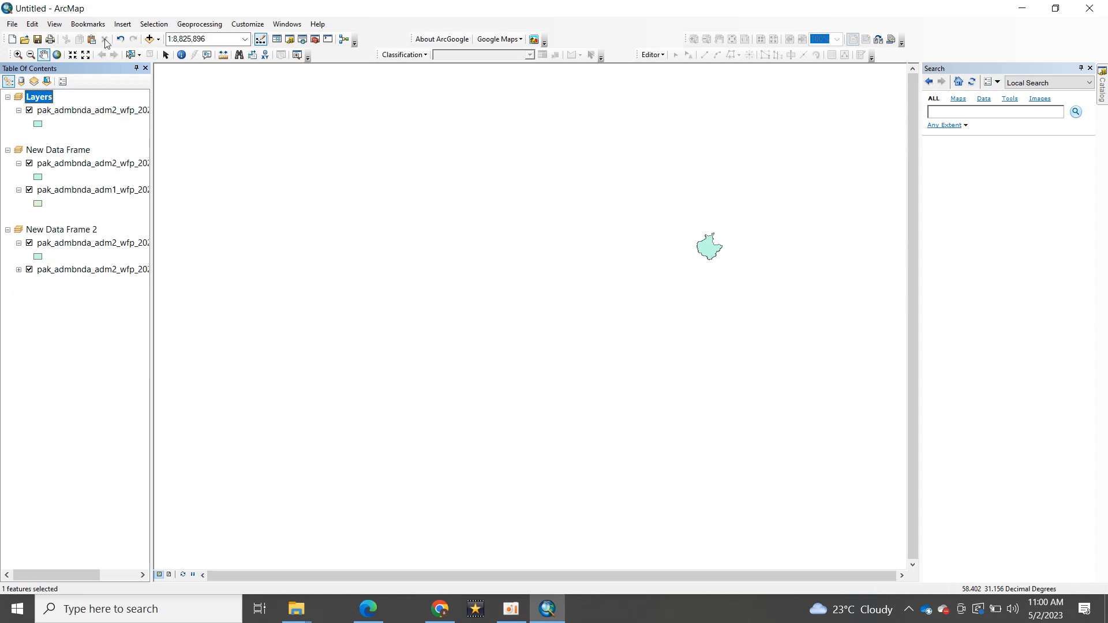
- Switch the map document from data view to layout view
left_click(159, 25)
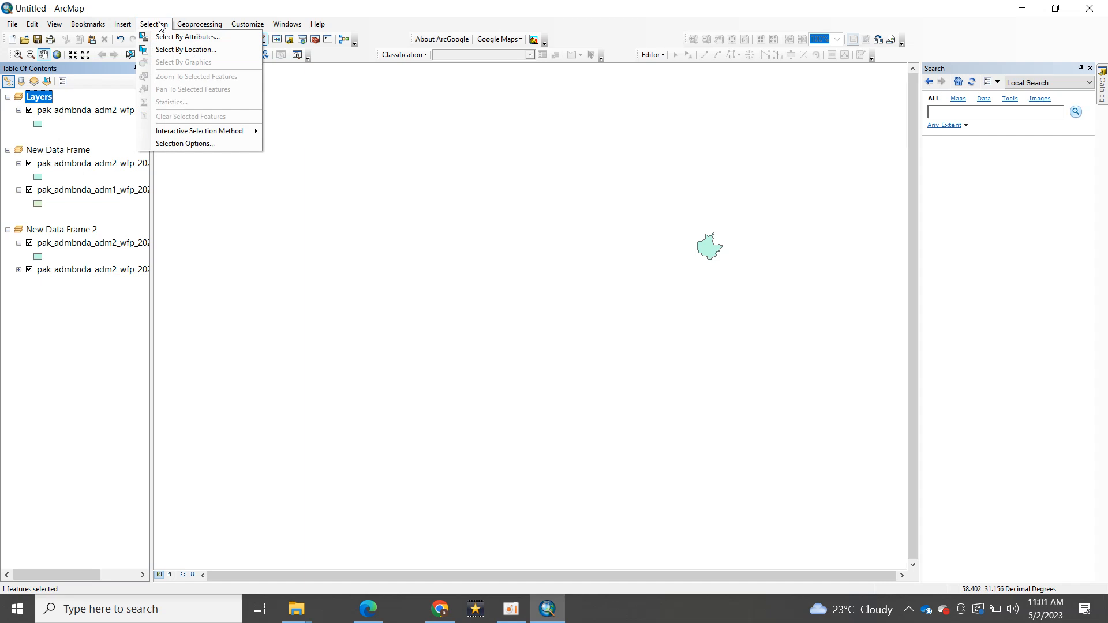
mouse_move(130, 26)
left_click(128, 26)
left_click(55, 26)
left_click(55, 26)
left_click(55, 28)
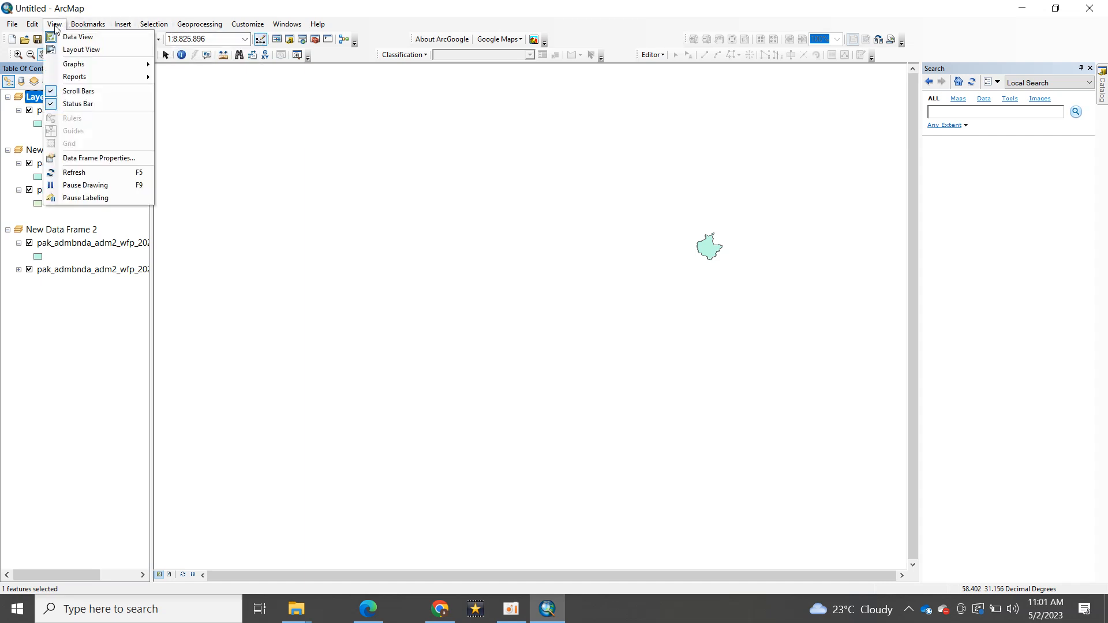
left_click(98, 51)
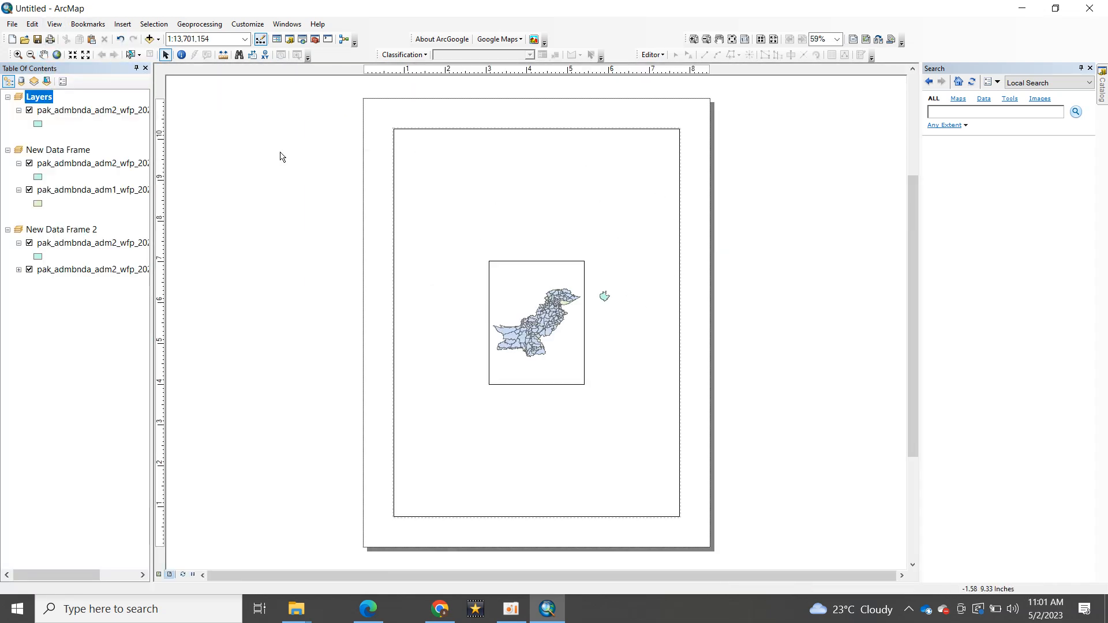
- Set the paper orientation to Landscape in the page and print setup
left_click(12, 25)
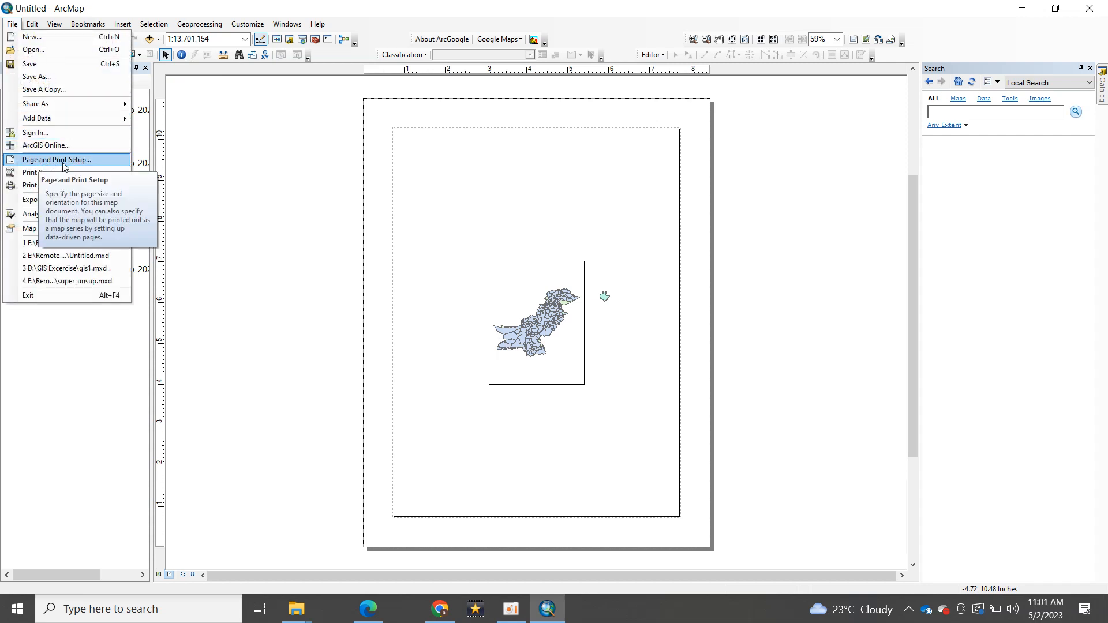
left_click(86, 165)
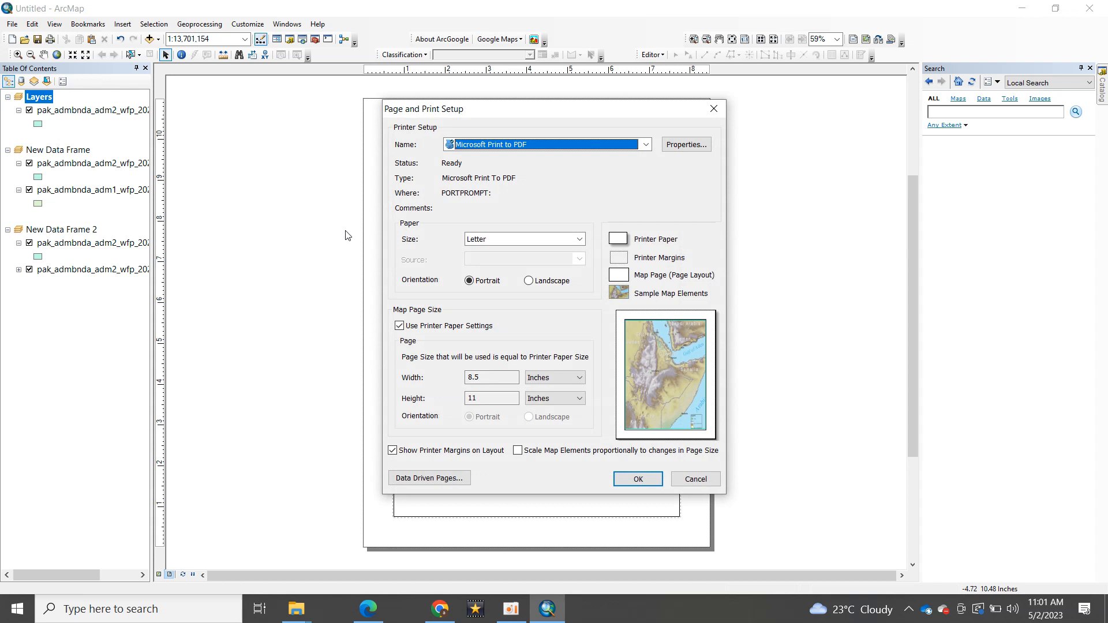
left_click(529, 283)
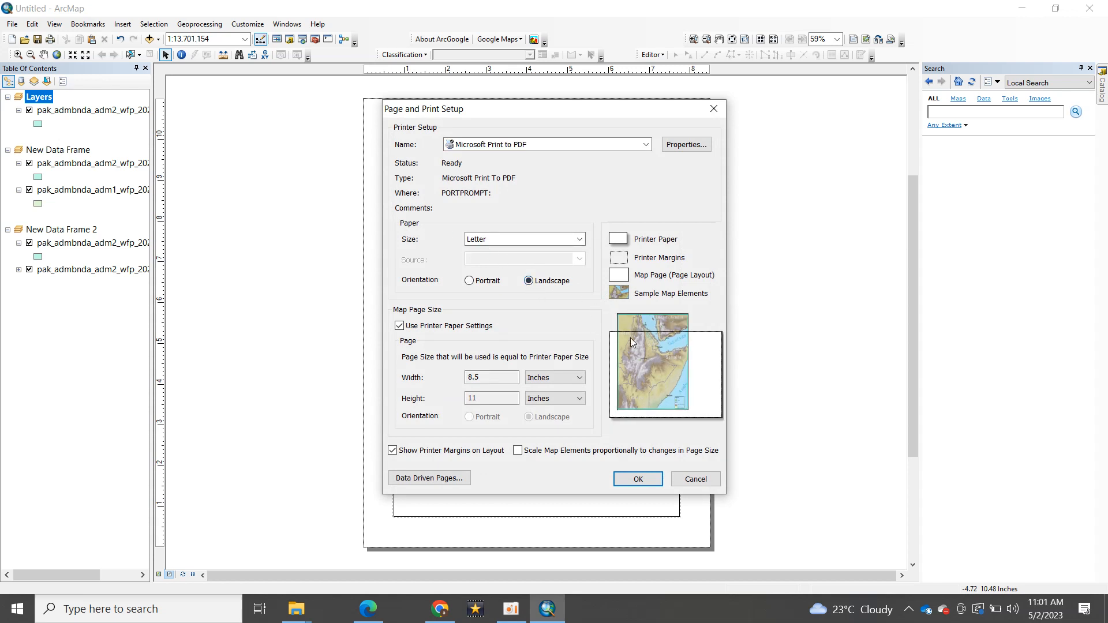
left_click(635, 478)
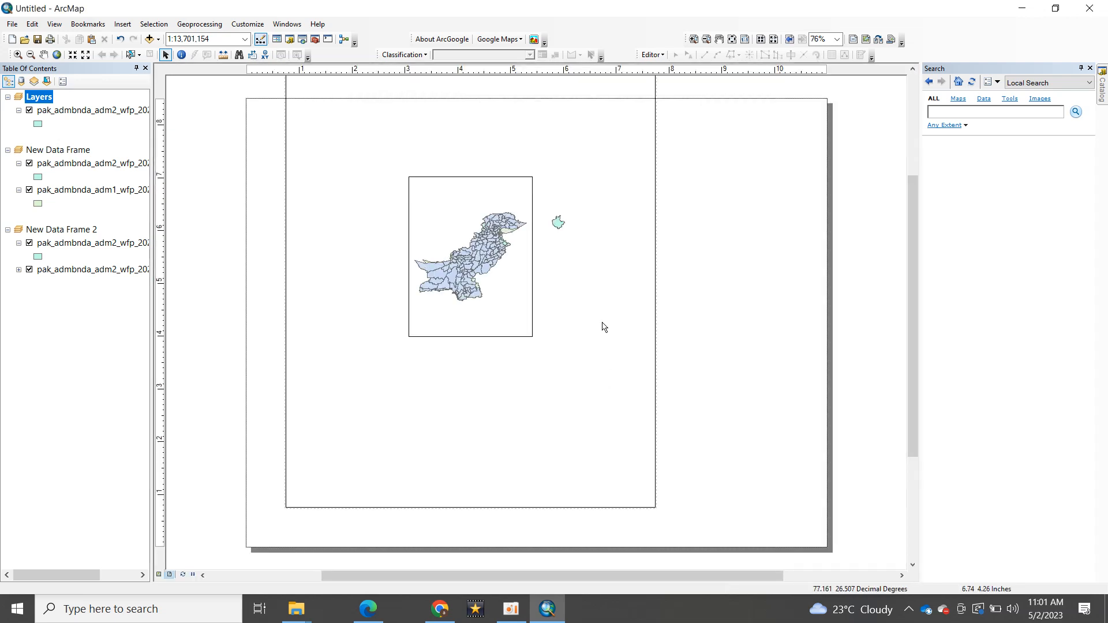
- Move the New Data Frame 2 map to the page's lower right and the New Data Frame map to its upper right
left_click(166, 55)
left_click(433, 239)
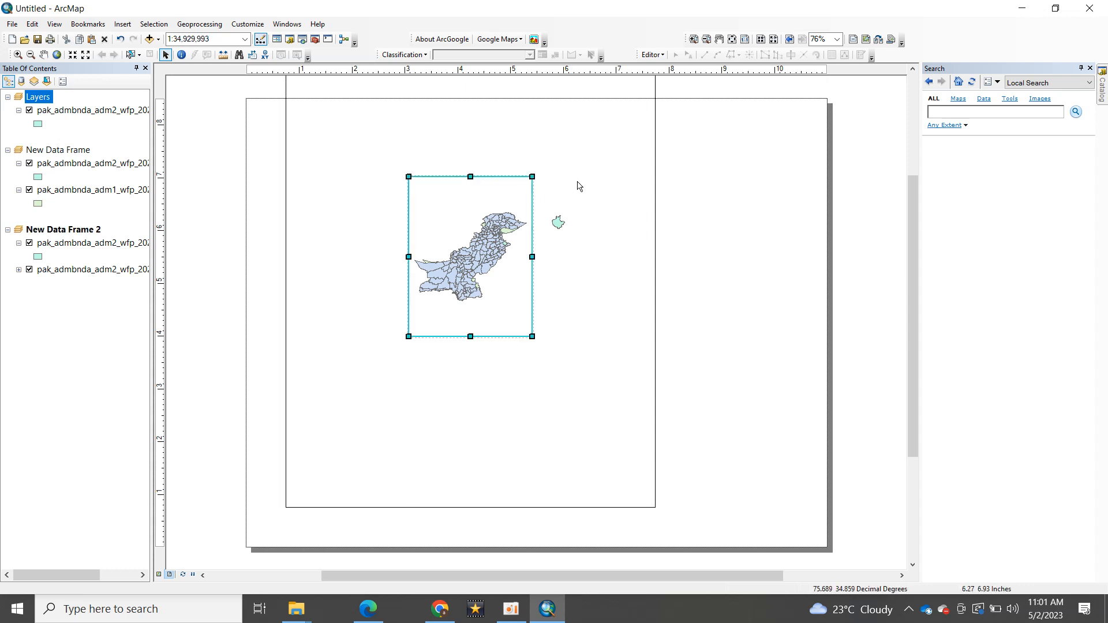
left_click_drag(454, 190, 736, 129)
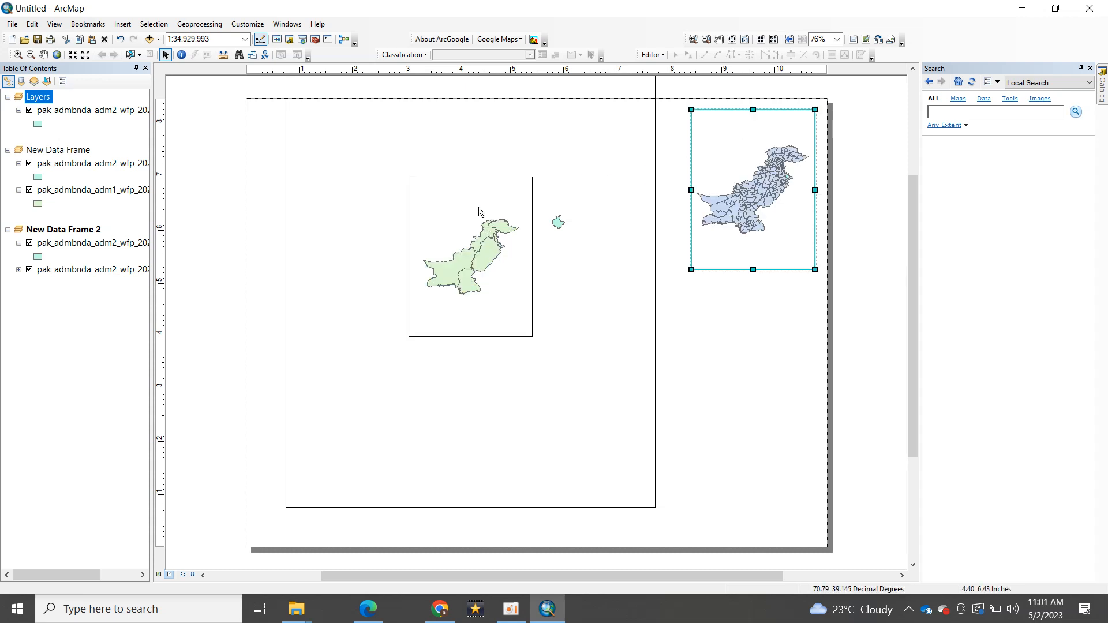
left_click(480, 203)
left_click(730, 137)
left_click_drag(732, 136, 734, 372)
left_click_drag(498, 216, 756, 153)
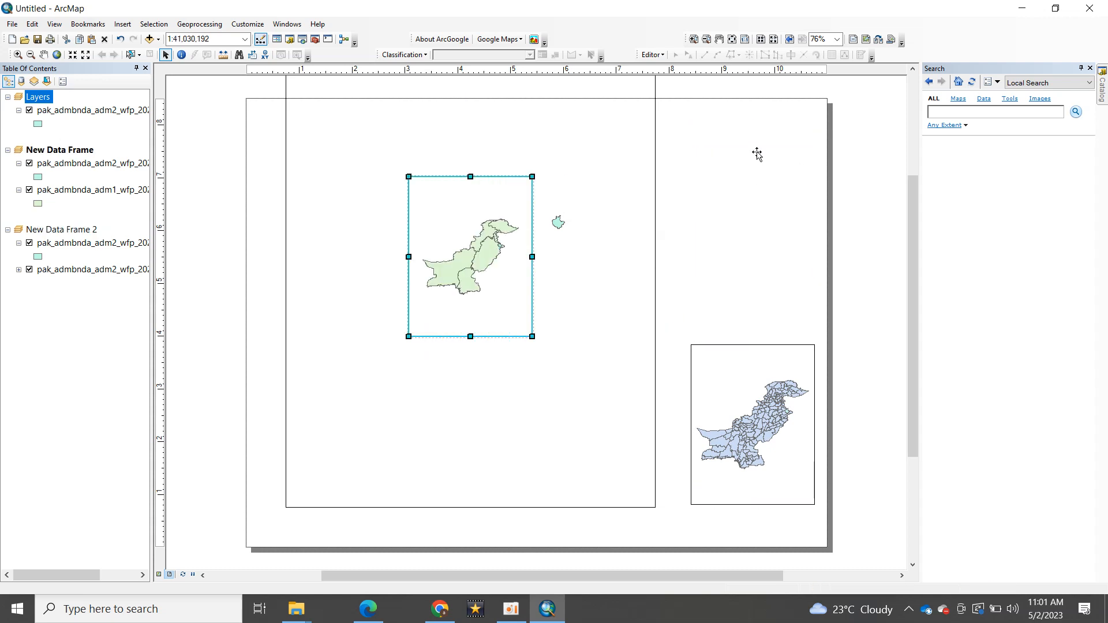
- Resize the Layers data frame to about 6.7 by 7.2 inches so it fits on the landscape page beside the two small maps
left_click(577, 149)
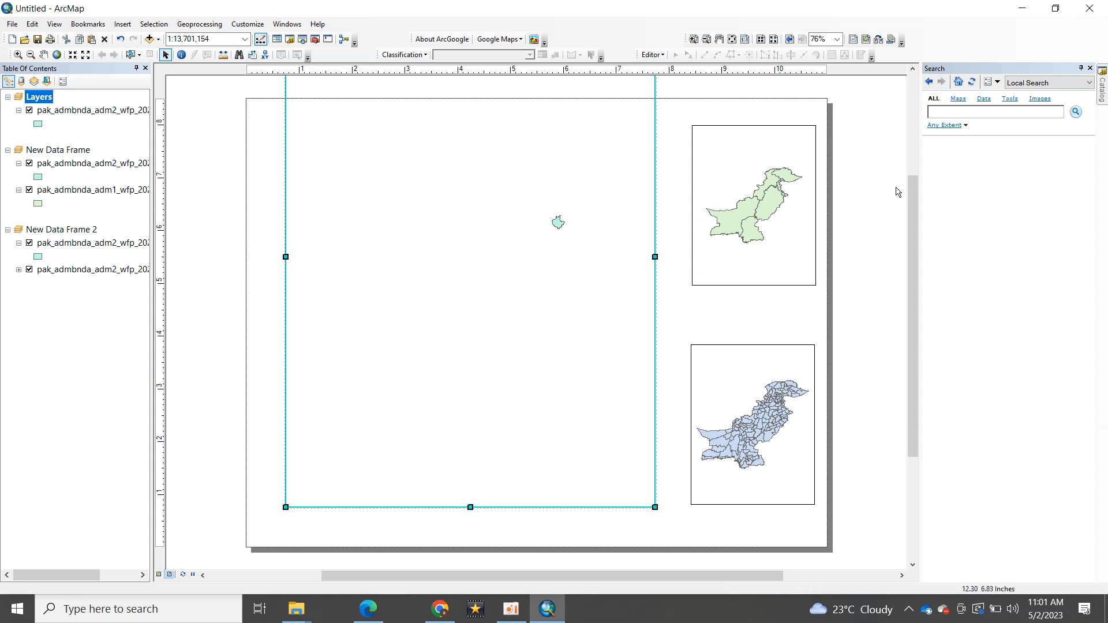
left_click_drag(909, 197, 909, 157)
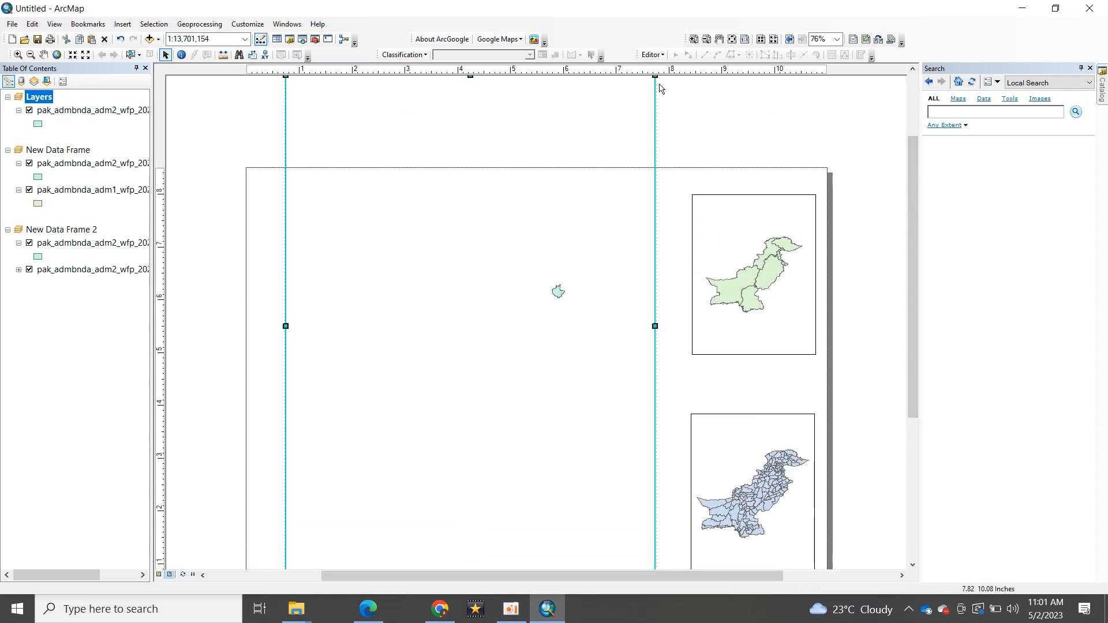
left_click_drag(655, 76, 639, 196)
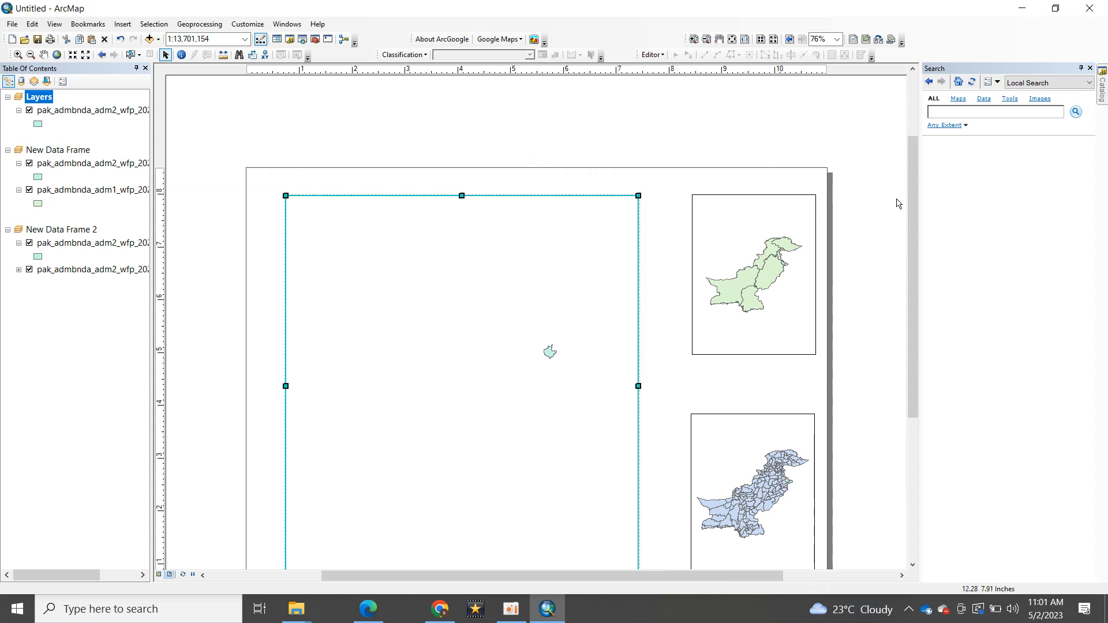
left_click_drag(909, 200, 922, 261)
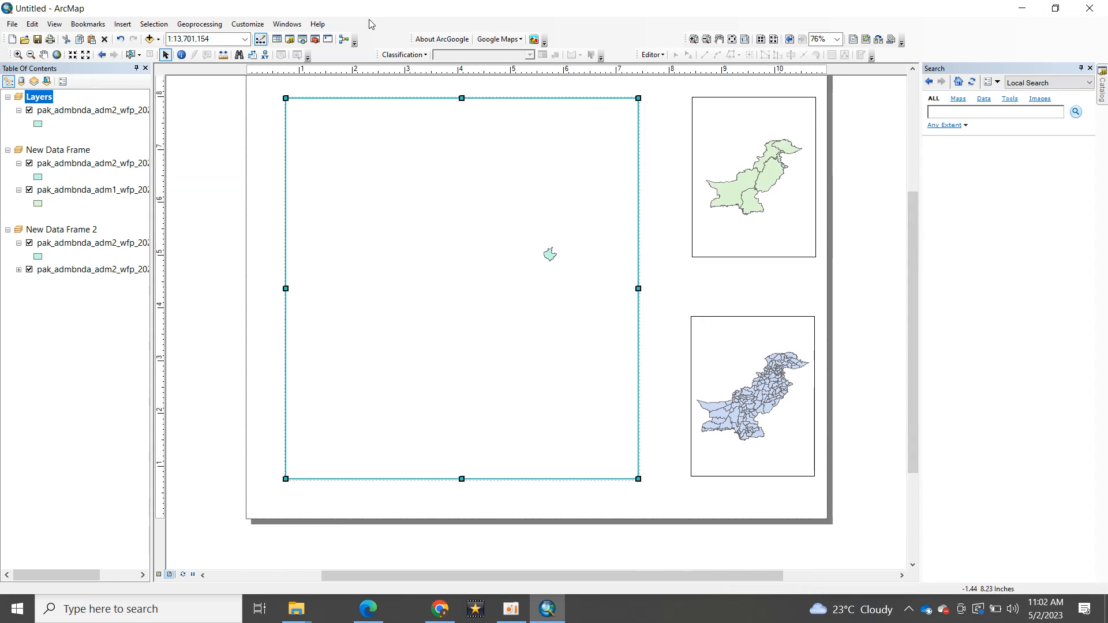
- Enlarge the Sialkot district within the Layers data frame so it fills most of the frame
left_click(762, 45)
left_click(775, 45)
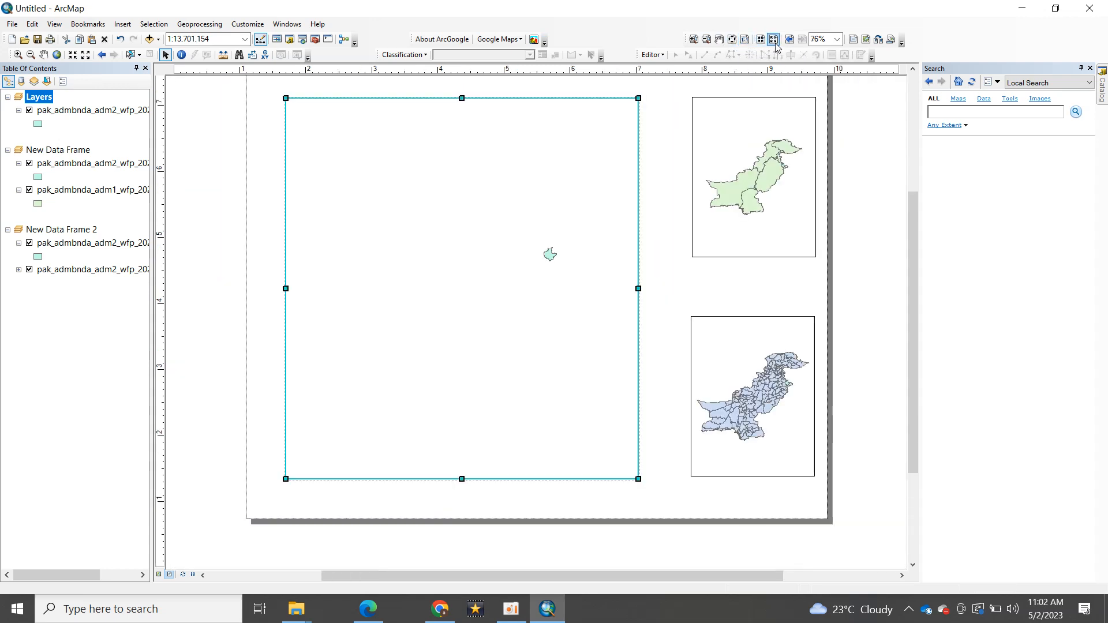
left_click(776, 45)
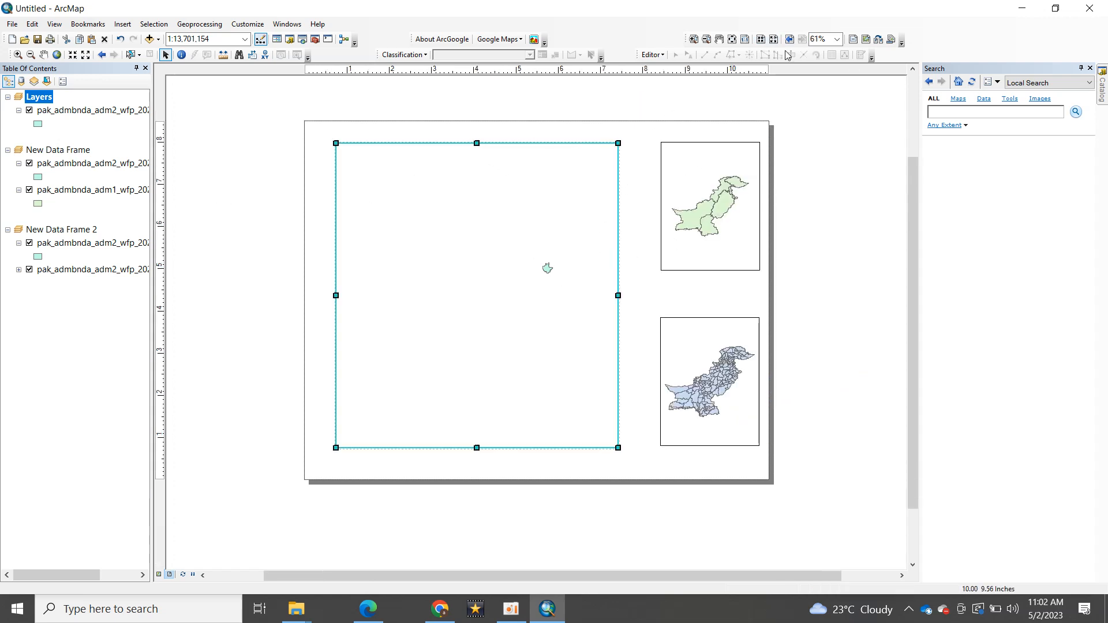
left_click(694, 39)
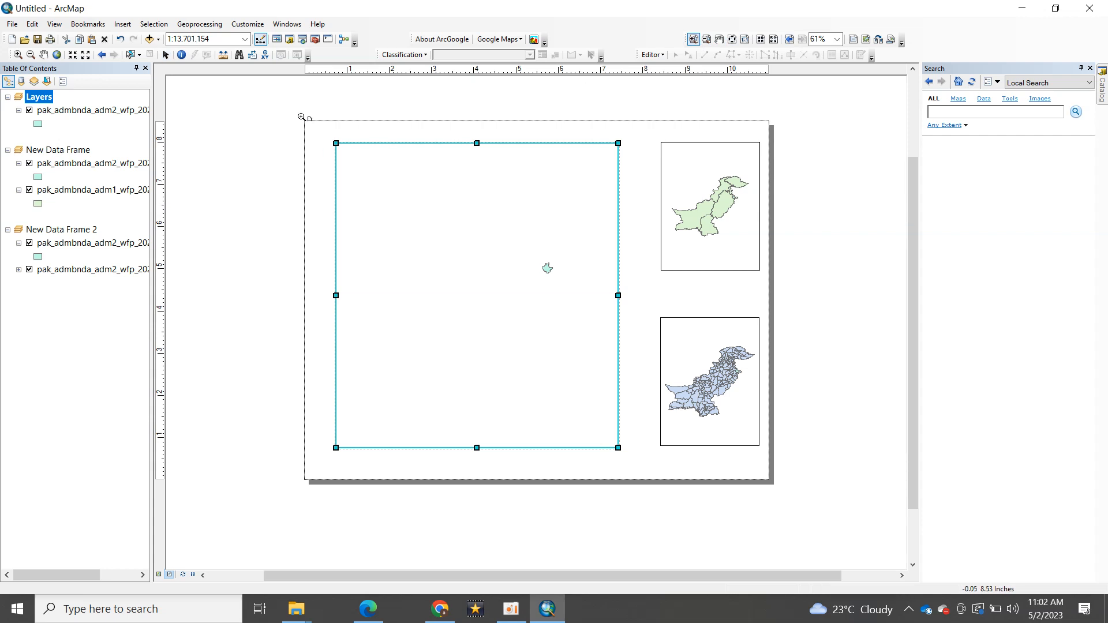
left_click_drag(281, 106, 797, 499)
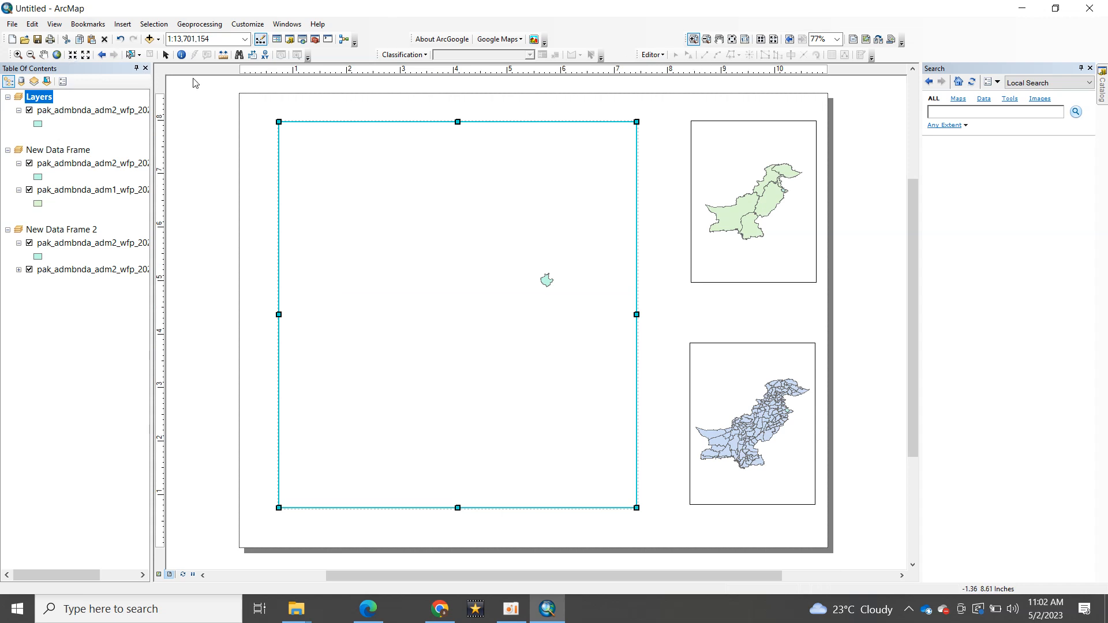
left_click(166, 56)
left_click(56, 58)
left_click(18, 55)
left_click_drag(534, 248, 590, 328)
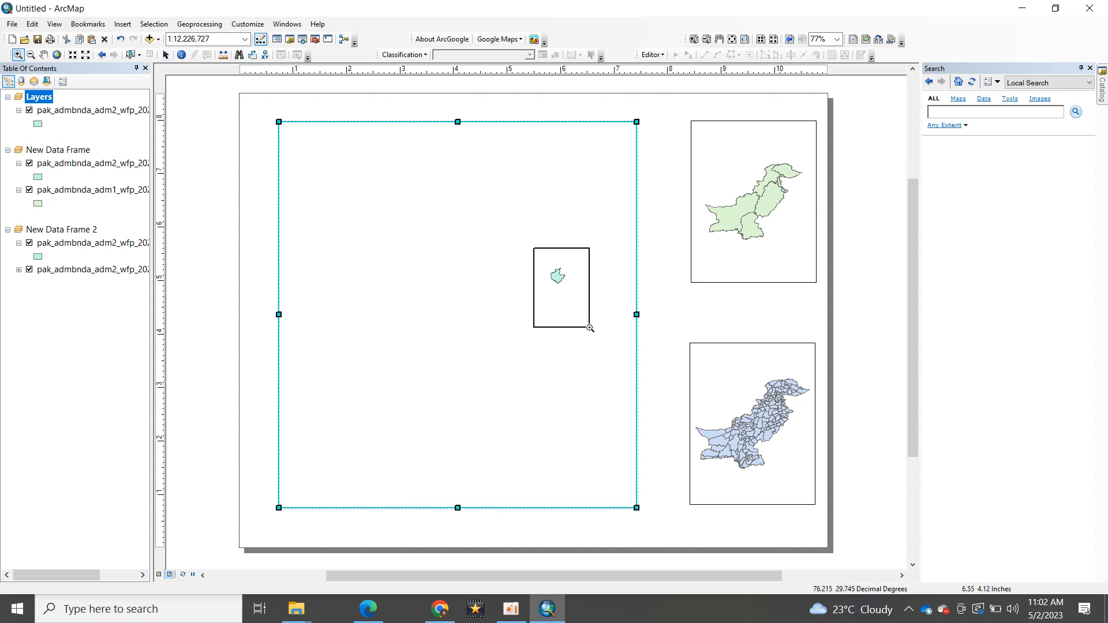
left_click_drag(369, 200, 546, 349)
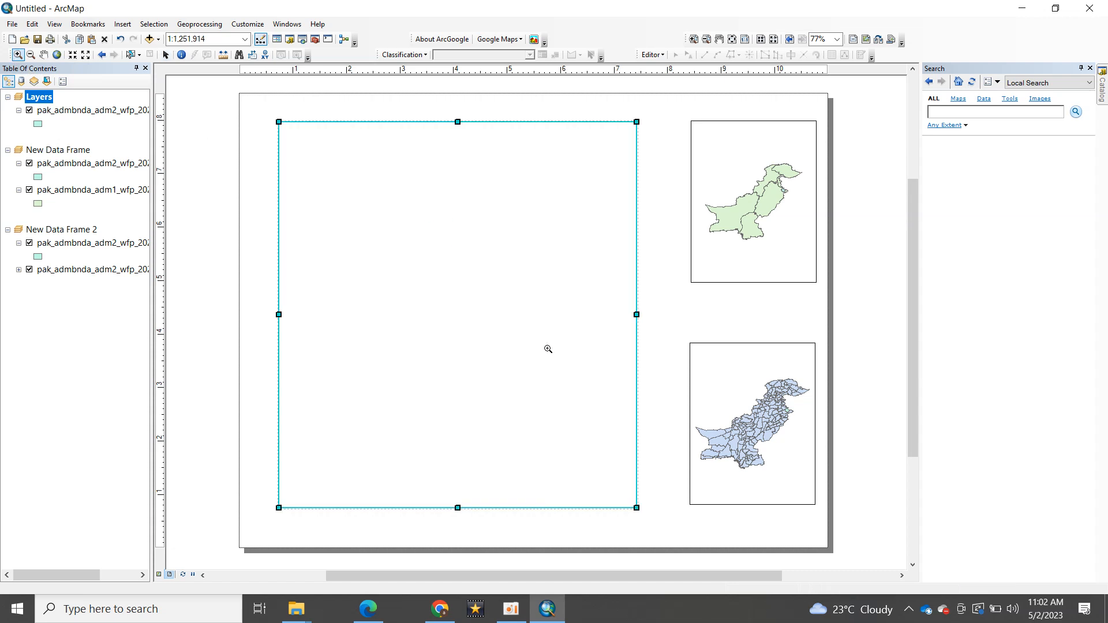
left_click_drag(315, 191, 568, 400)
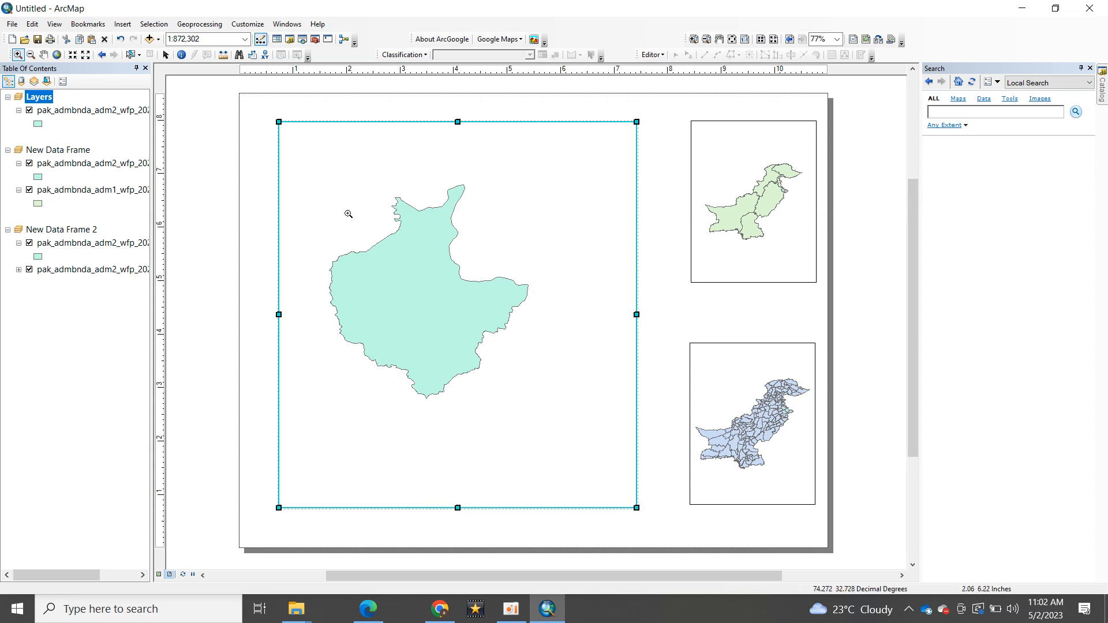
- Zoom the Layers data frame in to about 1:545,026 so Sialkot district spans nearly the whole frame
left_click_drag(314, 173, 537, 415)
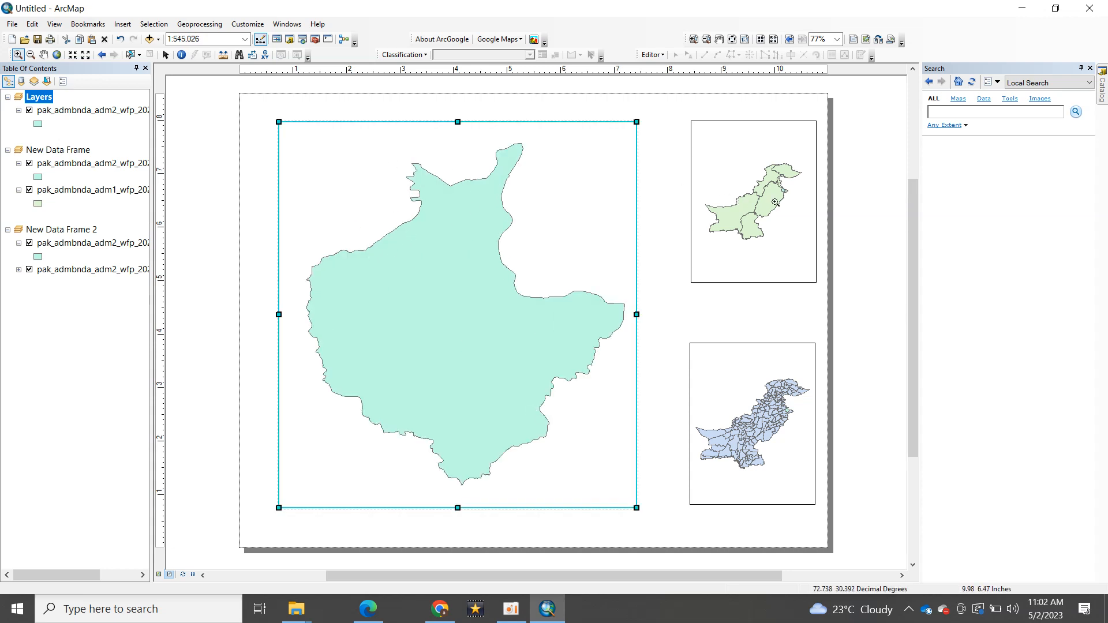
left_click(166, 55)
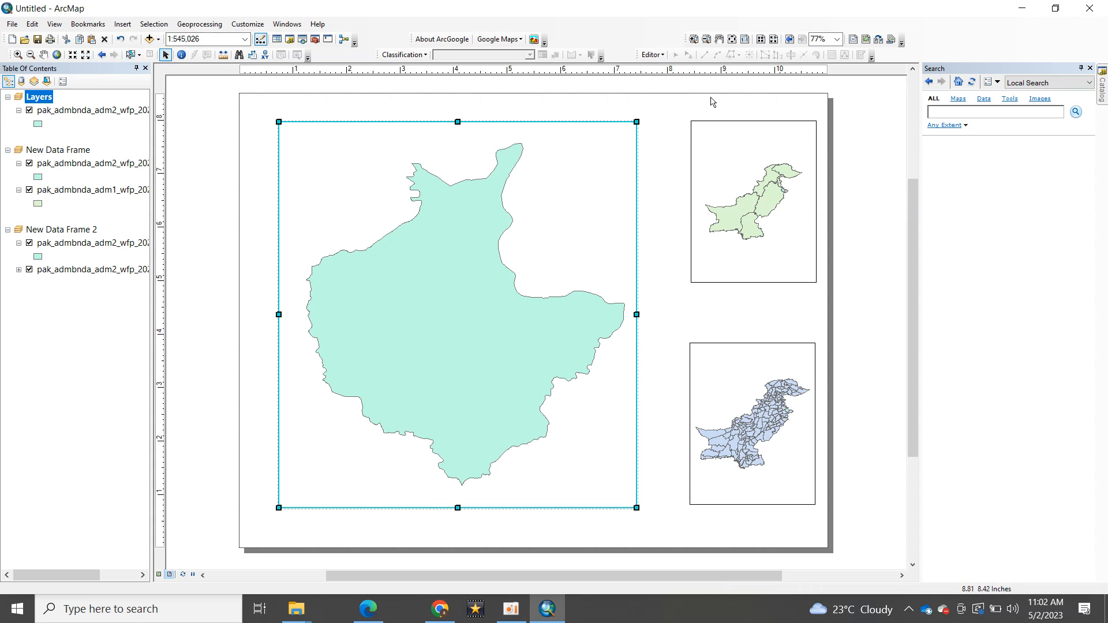
- Add a vertical guide at about 8 inches and enlarge the New Data Frame map so its outer corner reaches it
left_click(682, 72)
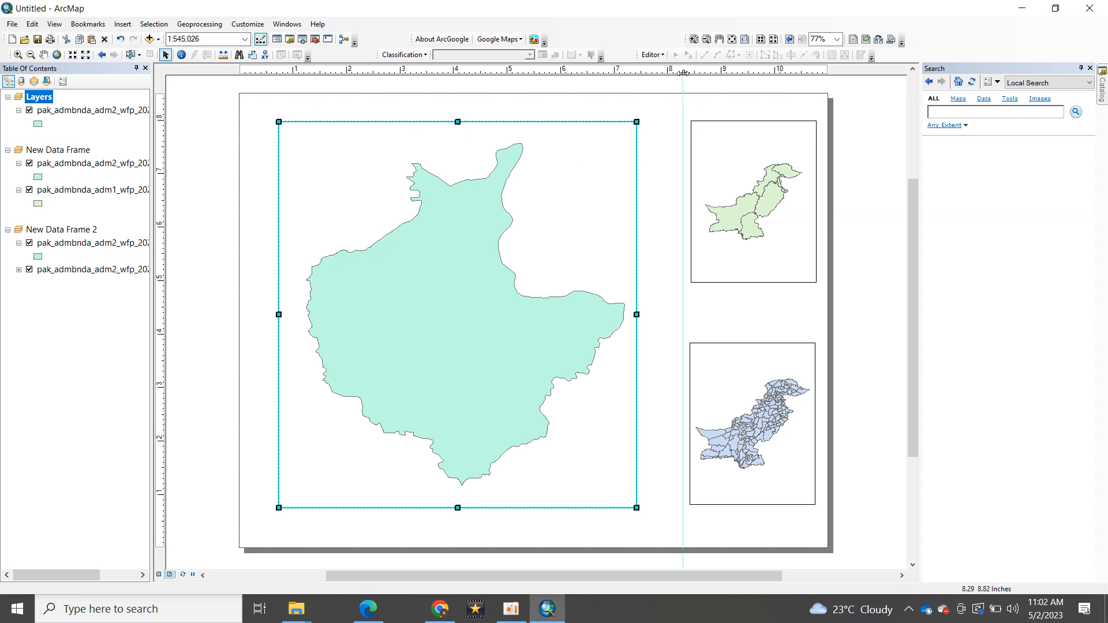
left_click_drag(683, 73, 668, 72)
left_click(742, 149)
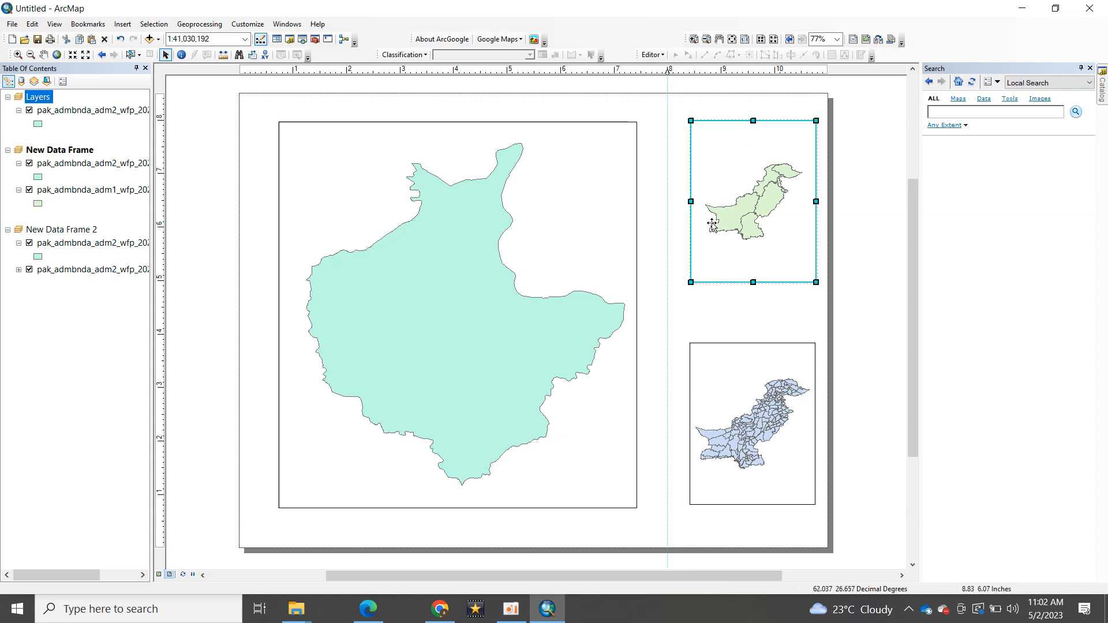
left_click_drag(687, 285, 670, 305)
- Enlarge New Data Frame 2 to the guide, match its size to New Data Frame, and place it directly below that map
left_click(701, 370)
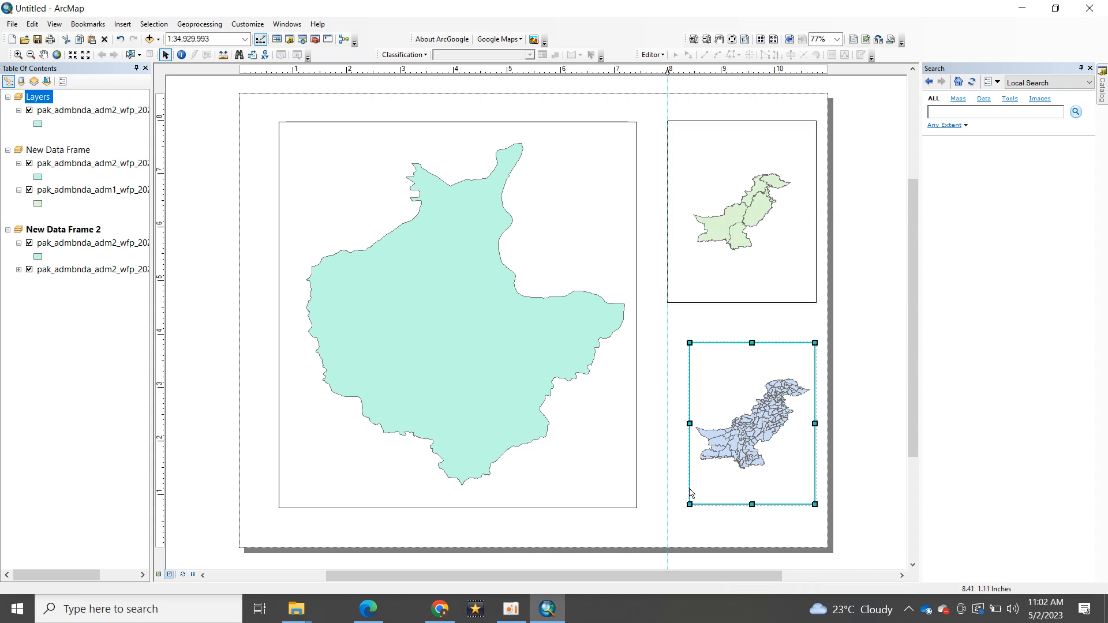
left_click_drag(690, 505, 668, 529)
left_click_drag(726, 378, 722, 159)
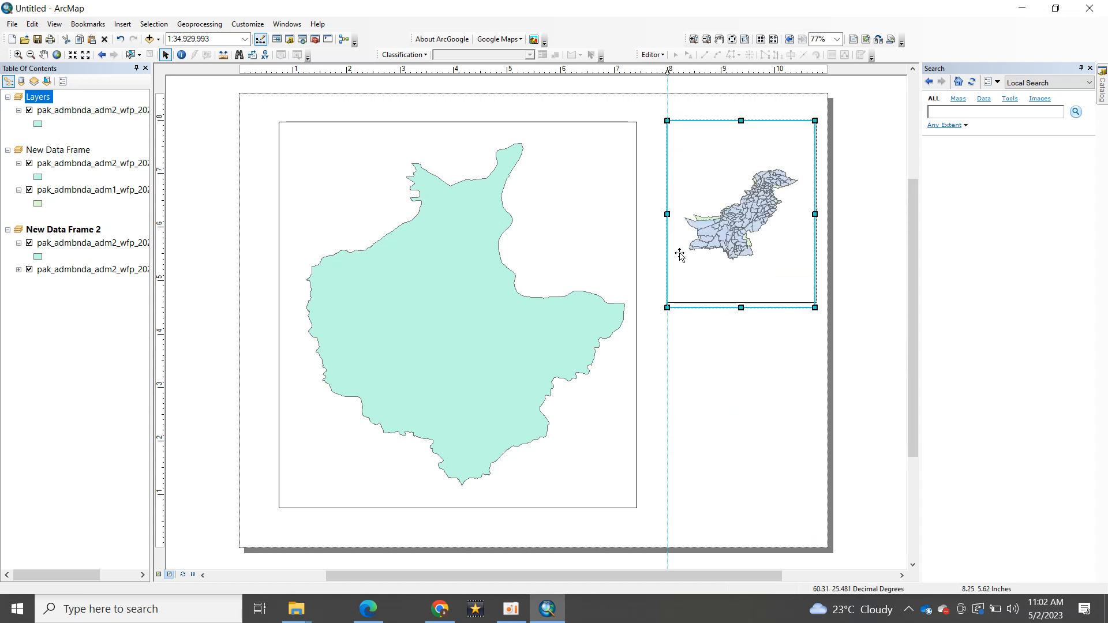
left_click_drag(668, 307, 668, 303)
left_click_drag(739, 283, 745, 480)
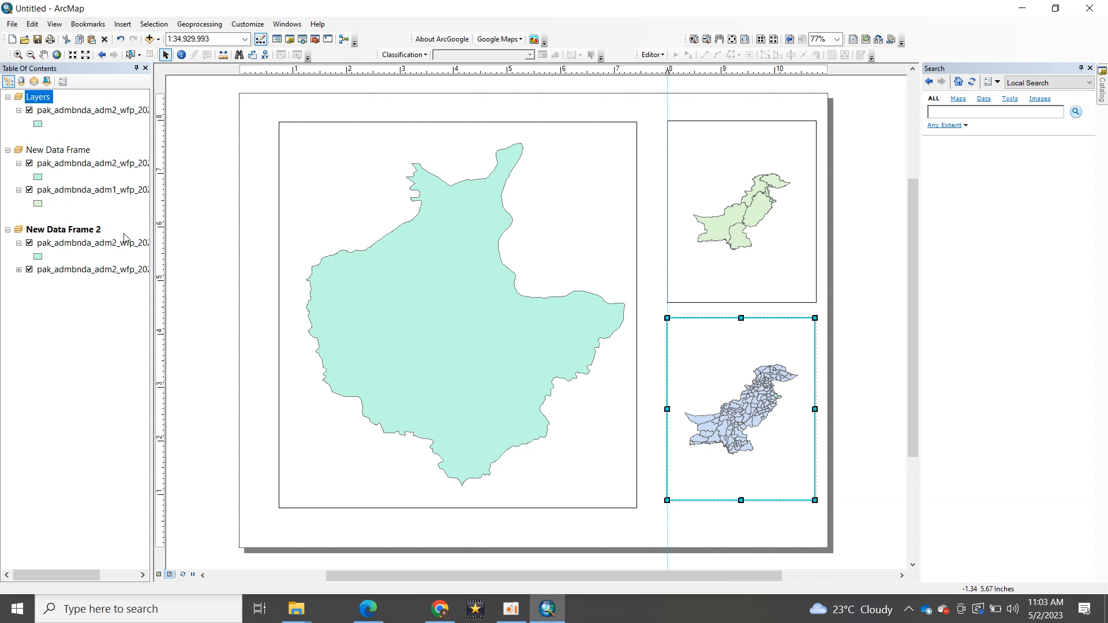
- Give the Sialkot layer in the Layers data frame a light yellow fill and a red outline of width 1
double_click(39, 123)
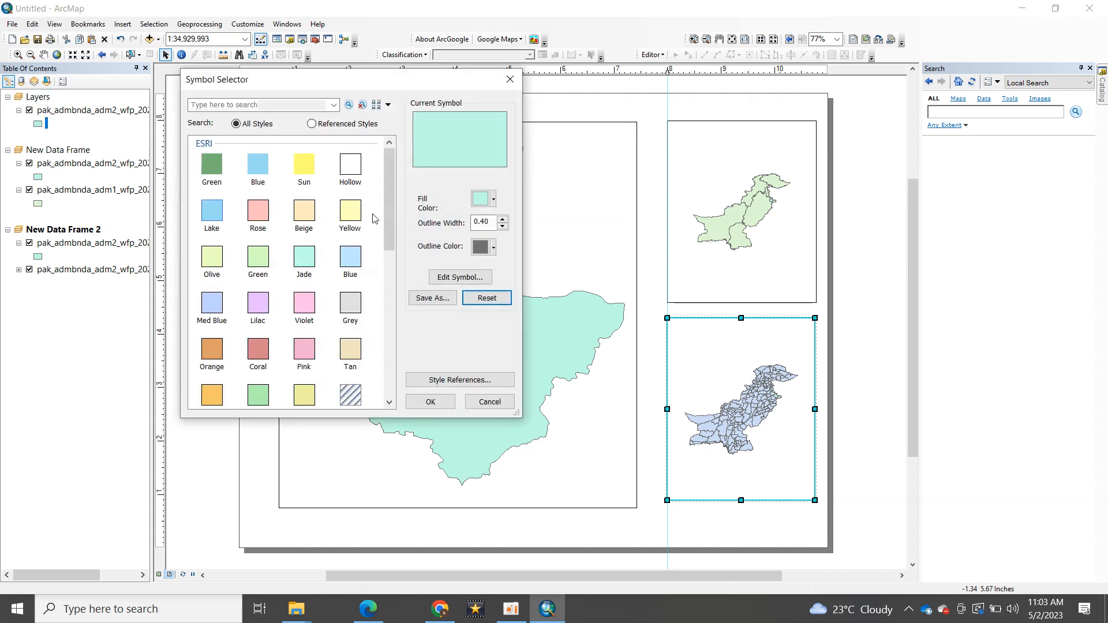
left_click(494, 200)
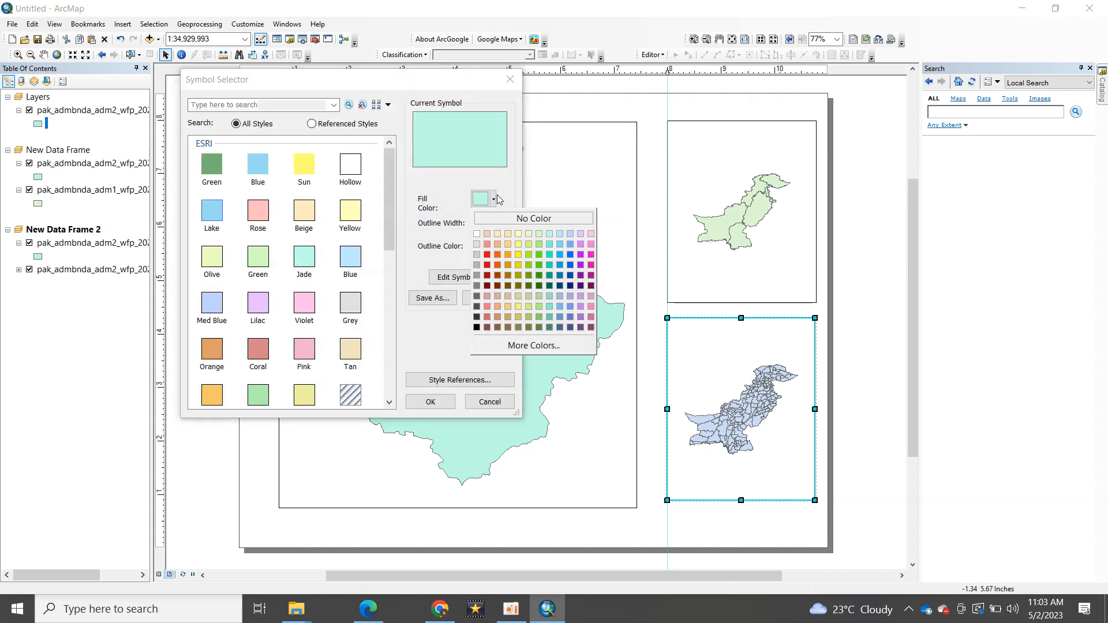
left_click(518, 245)
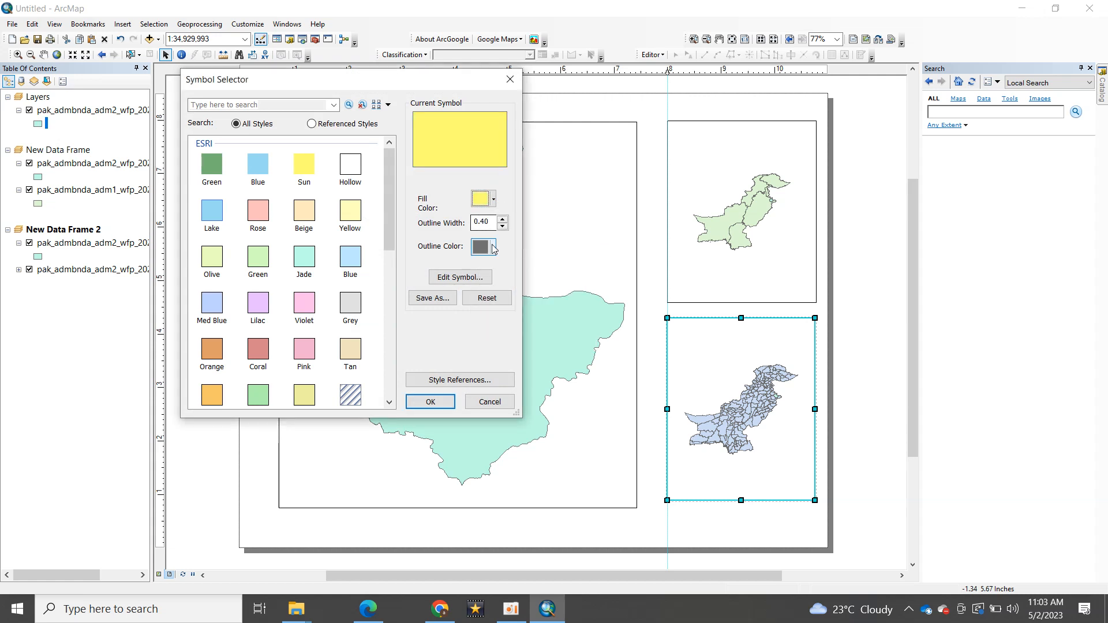
left_click(494, 247)
left_click(485, 301)
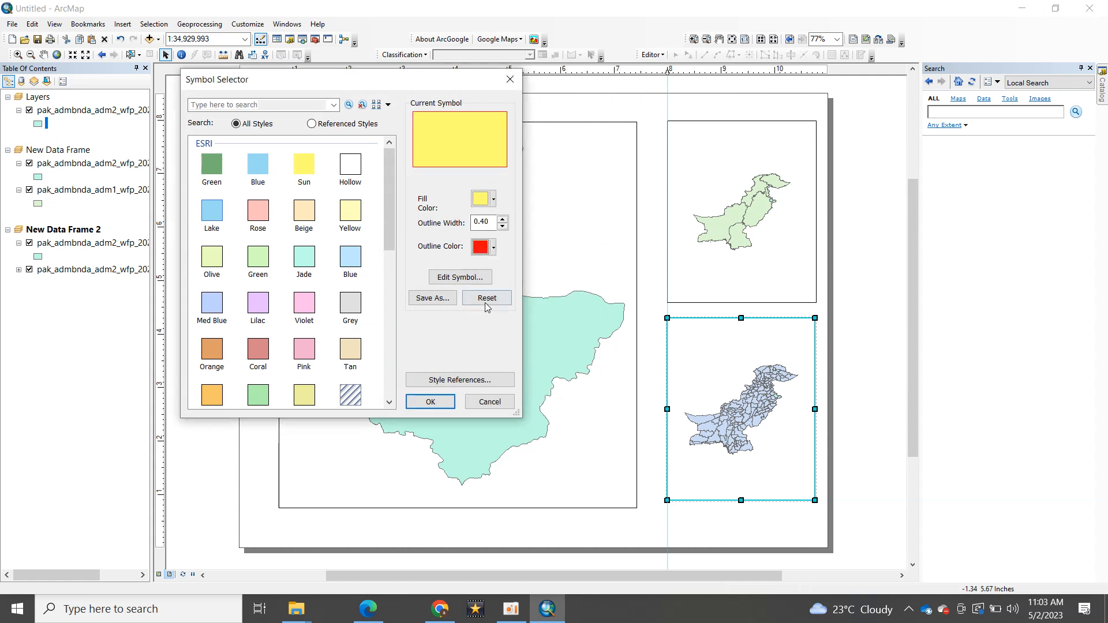
left_click(503, 220)
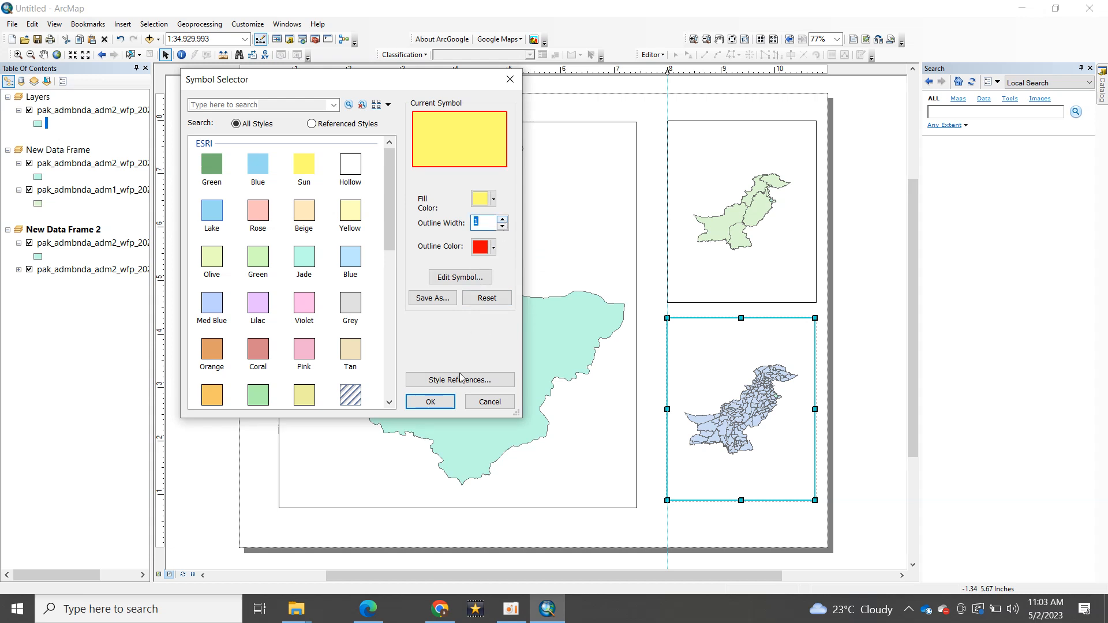
left_click(430, 402)
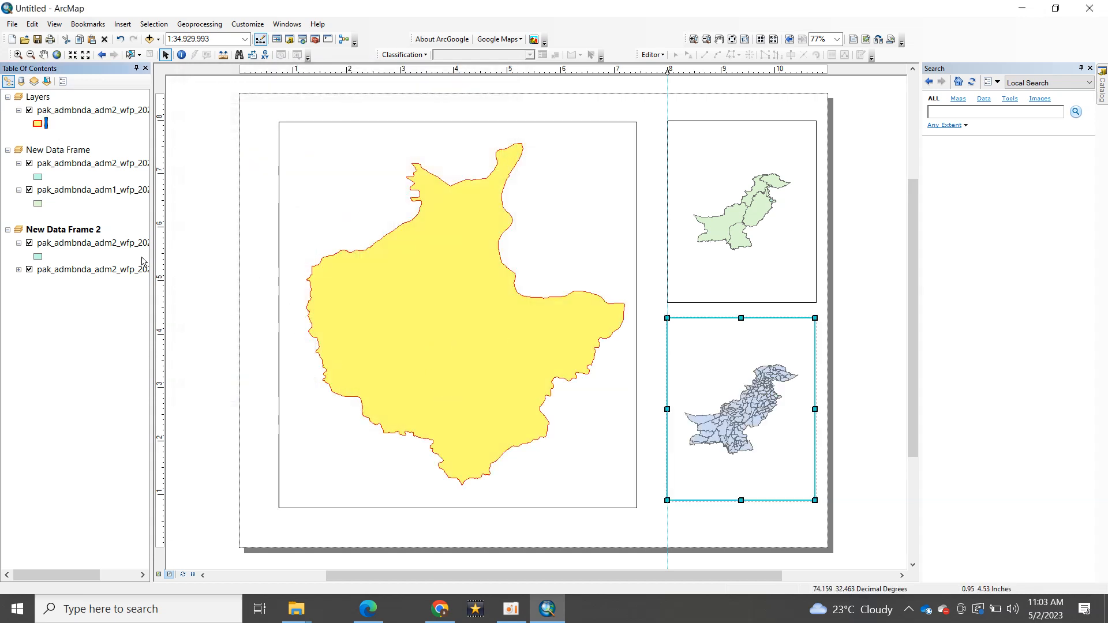
- Set the outline width of the Sialkot layer in the Layers data frame to 1.5
left_click(39, 124)
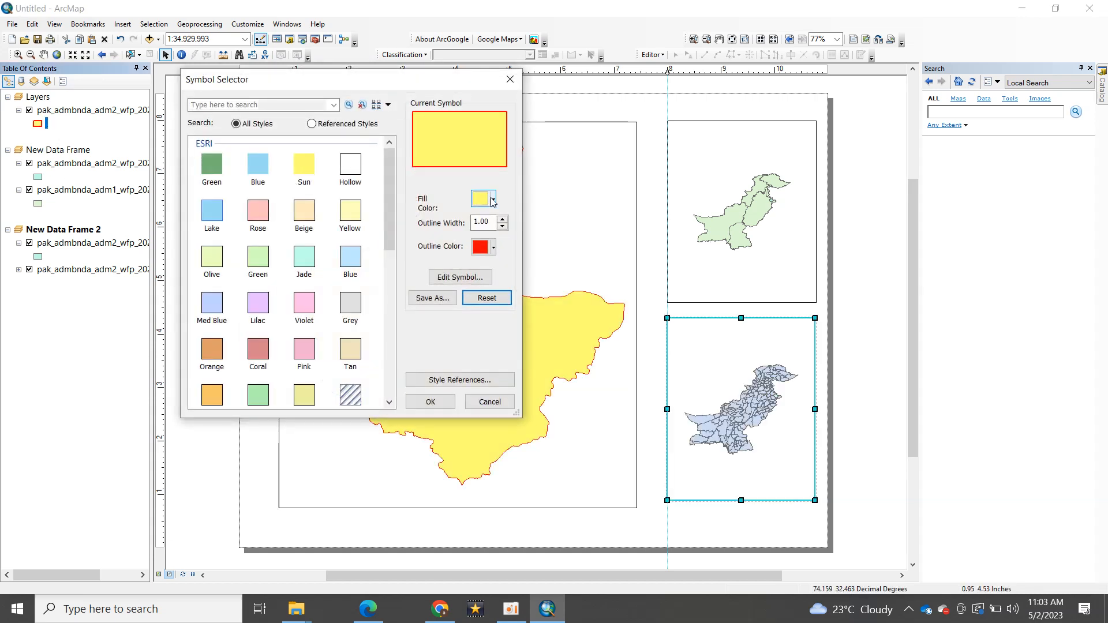
left_click(503, 220)
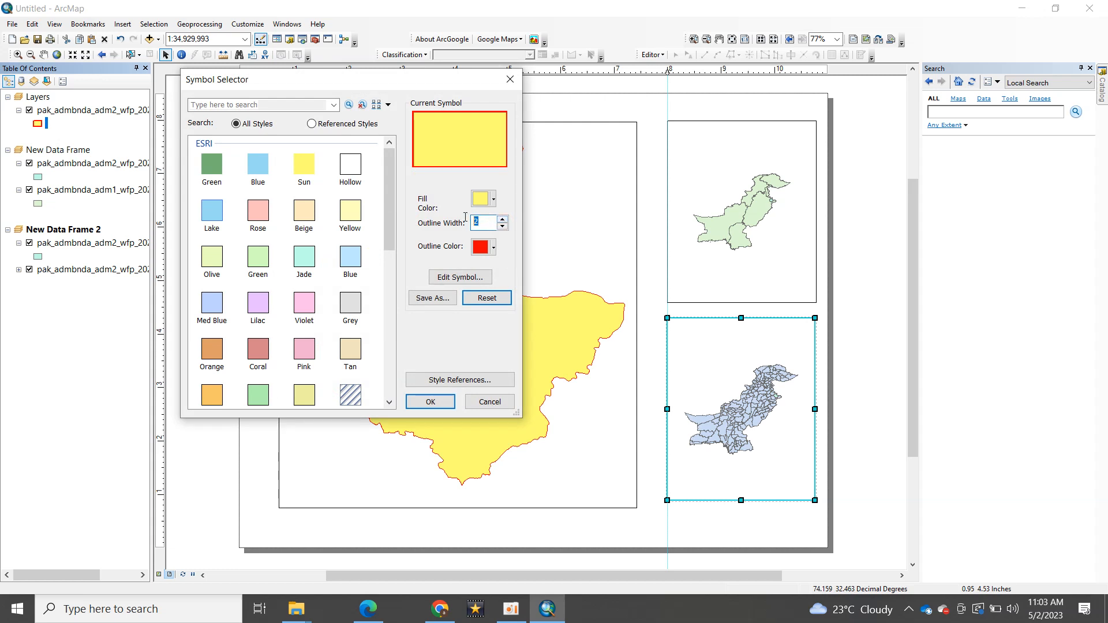
type("1.5")
left_click(432, 401)
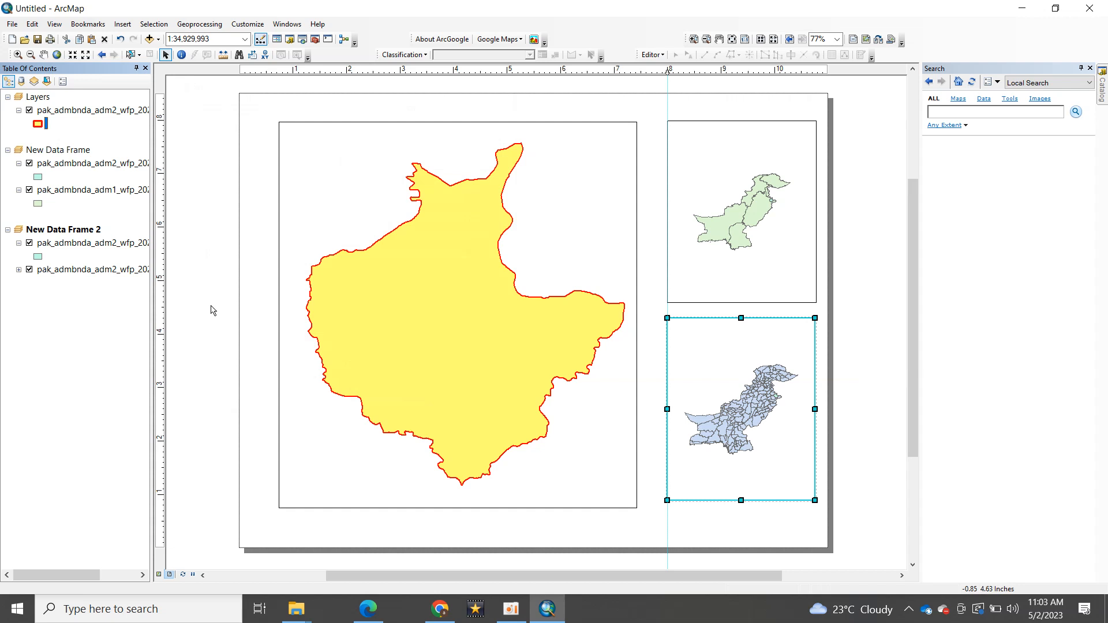
- Give the Sialkot selection layer in New Data Frame a light yellow fill and a red outline of width 1.5
left_click(37, 178)
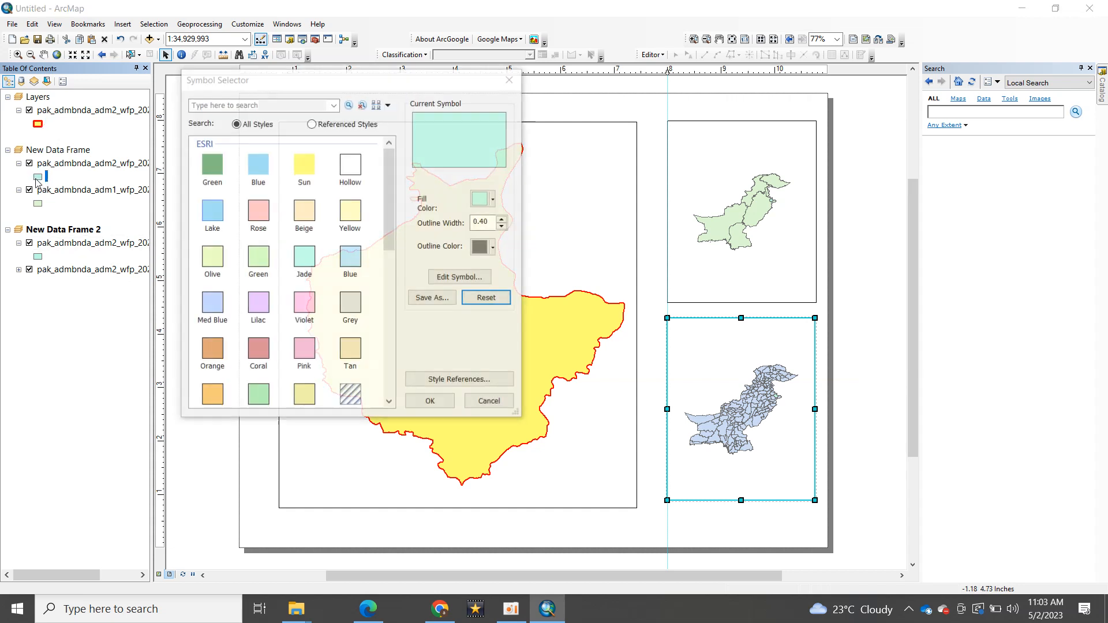
left_click(493, 200)
left_click(519, 253)
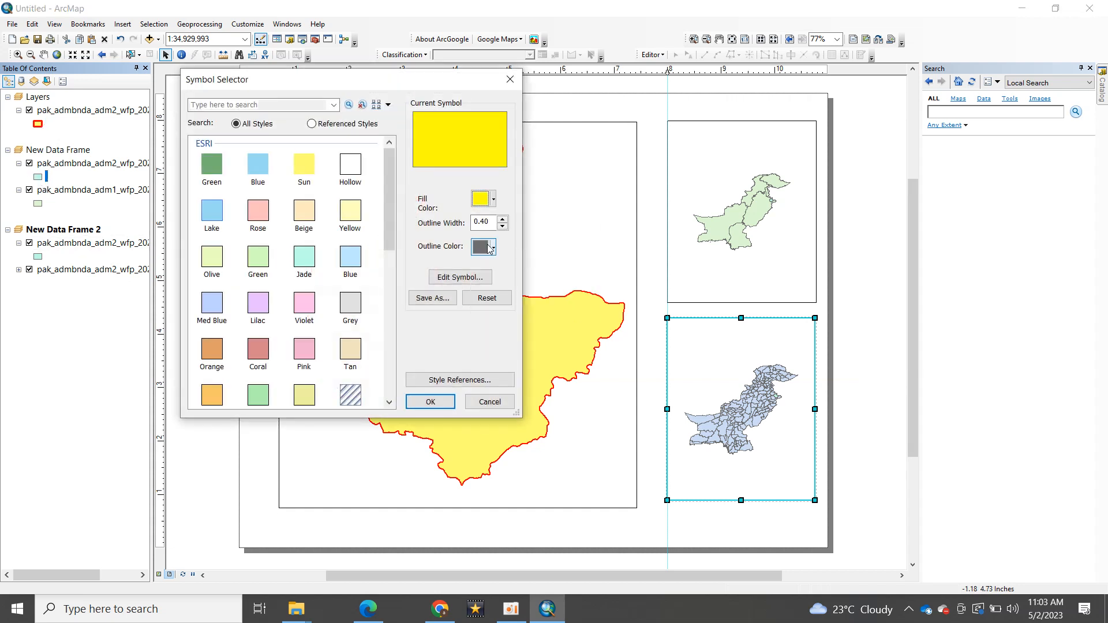
left_click(493, 248)
left_click(487, 305)
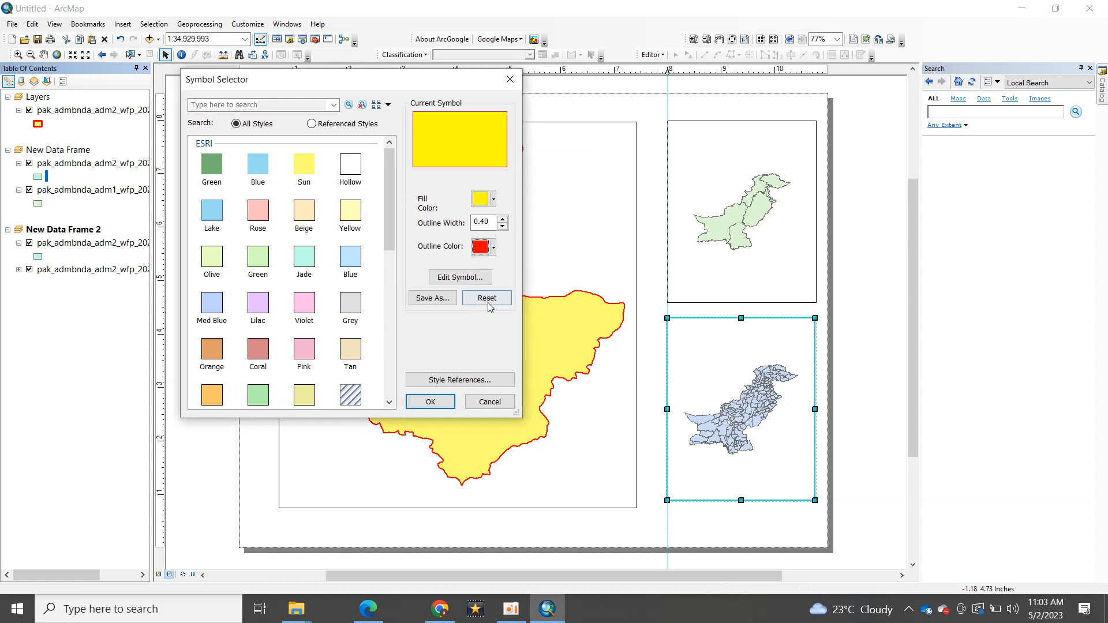
double_click(491, 220)
type("1.5")
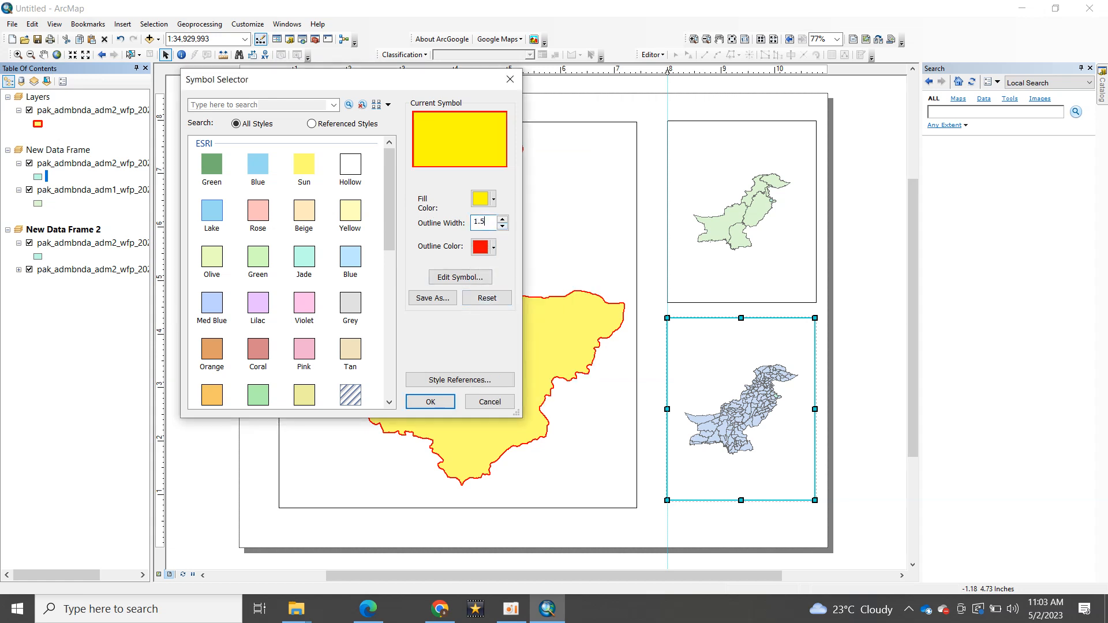
left_click(491, 201)
left_click(519, 244)
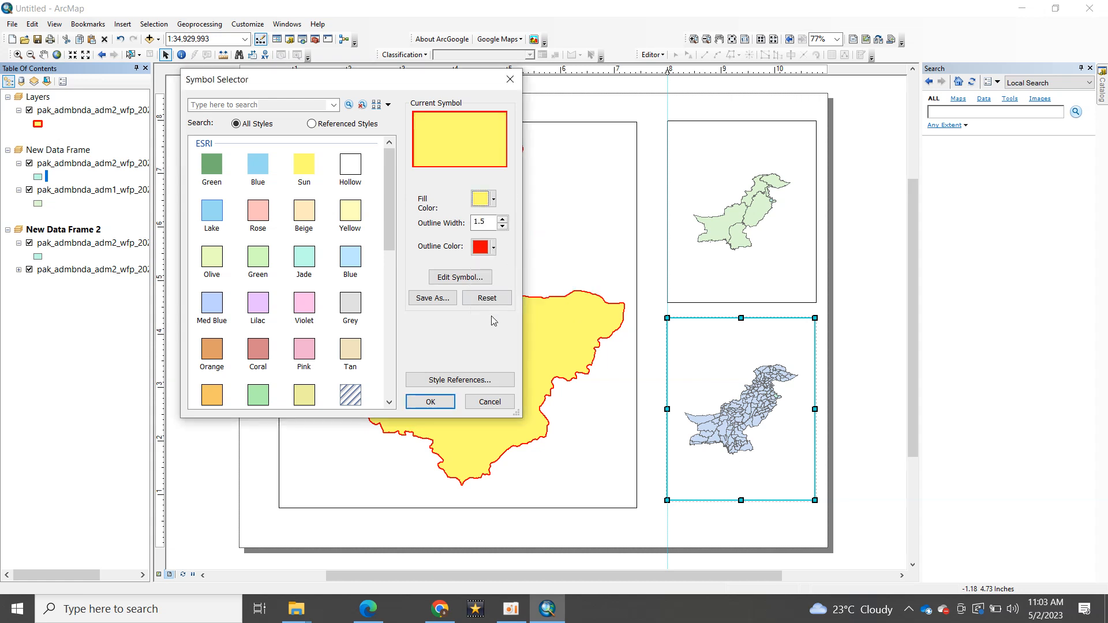
left_click(431, 402)
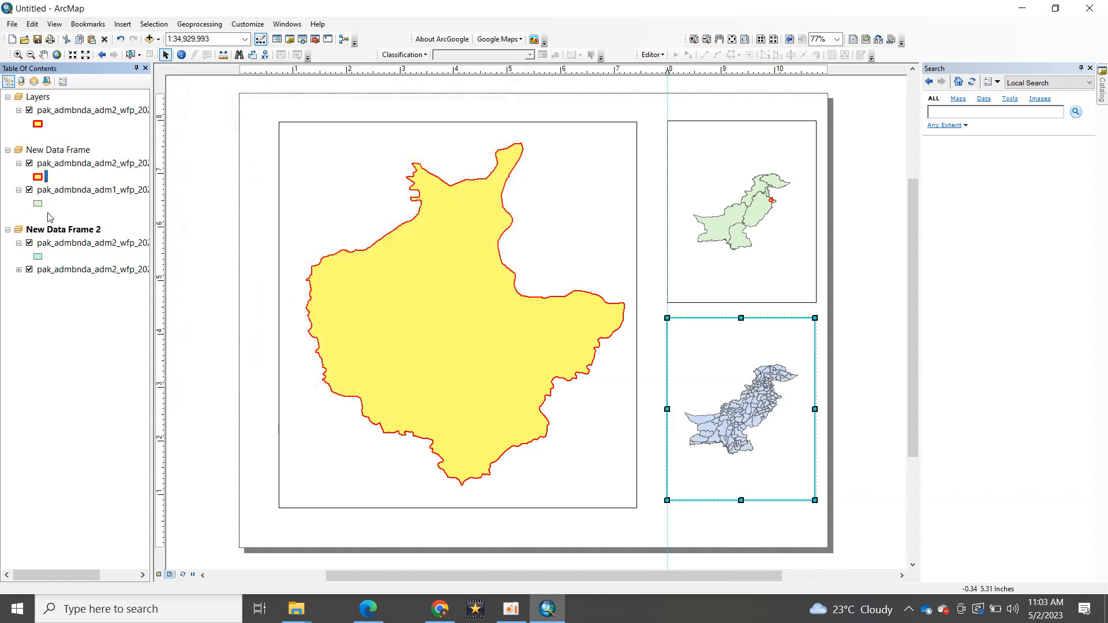
- Style the Sialkot selection layer in New Data Frame 2 with a 1.5 red outline and light yellow fill
left_click(42, 255)
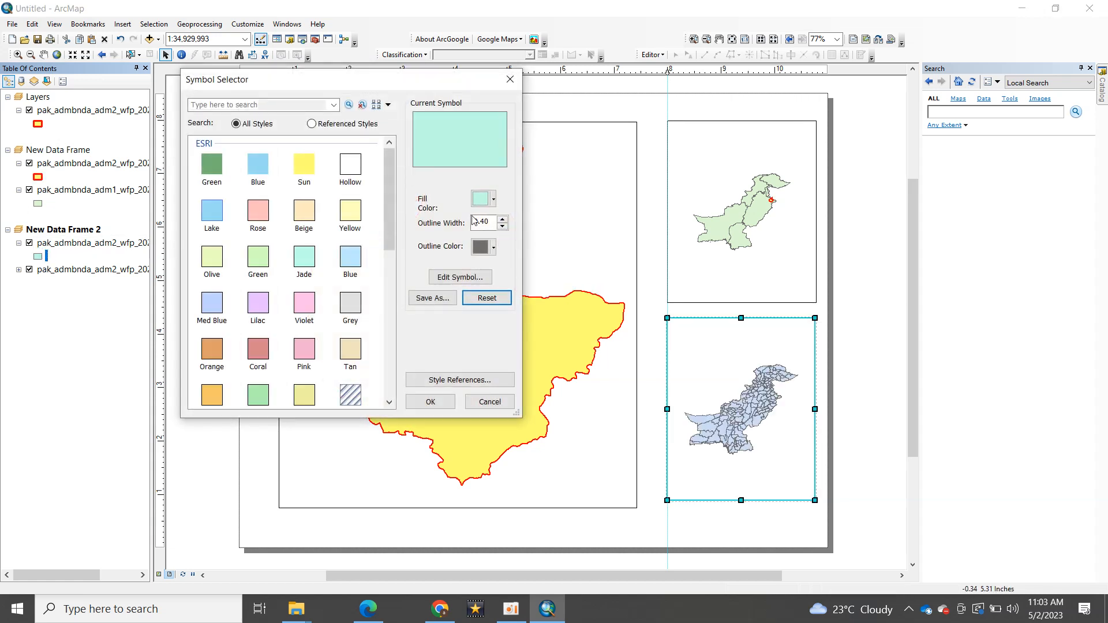
left_click_drag(494, 224, 456, 224)
type("1.5")
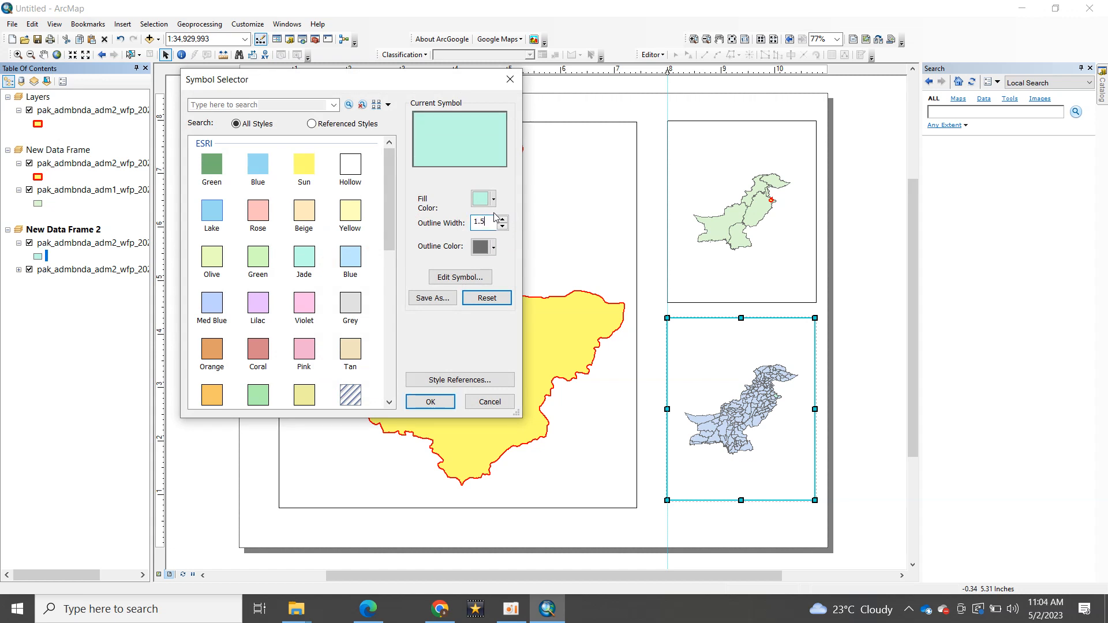
left_click(483, 198)
left_click(514, 244)
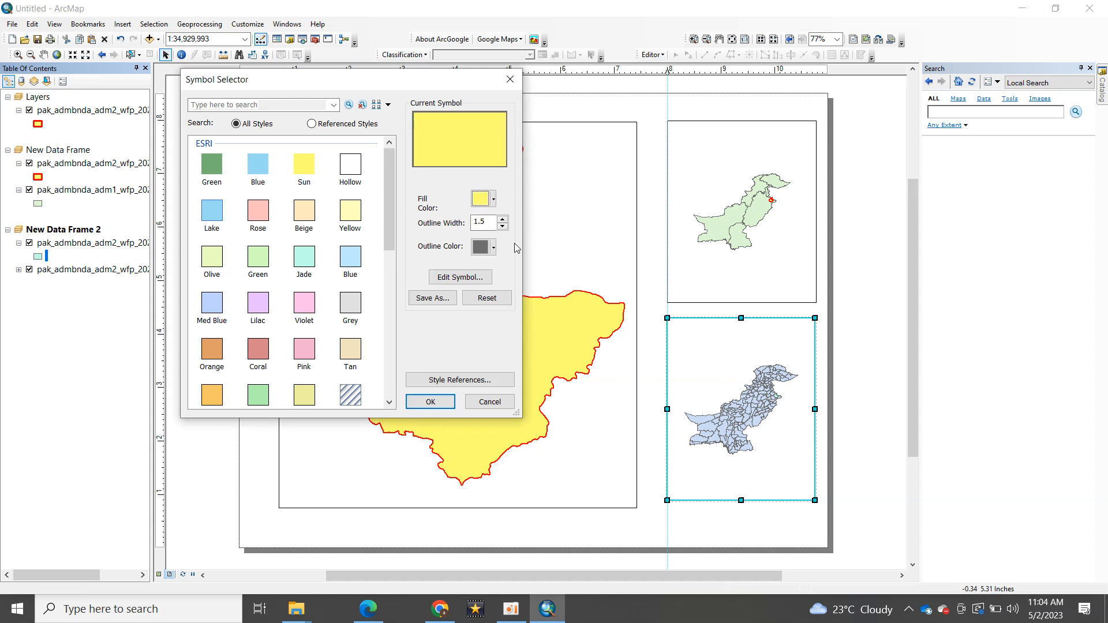
left_click(484, 247)
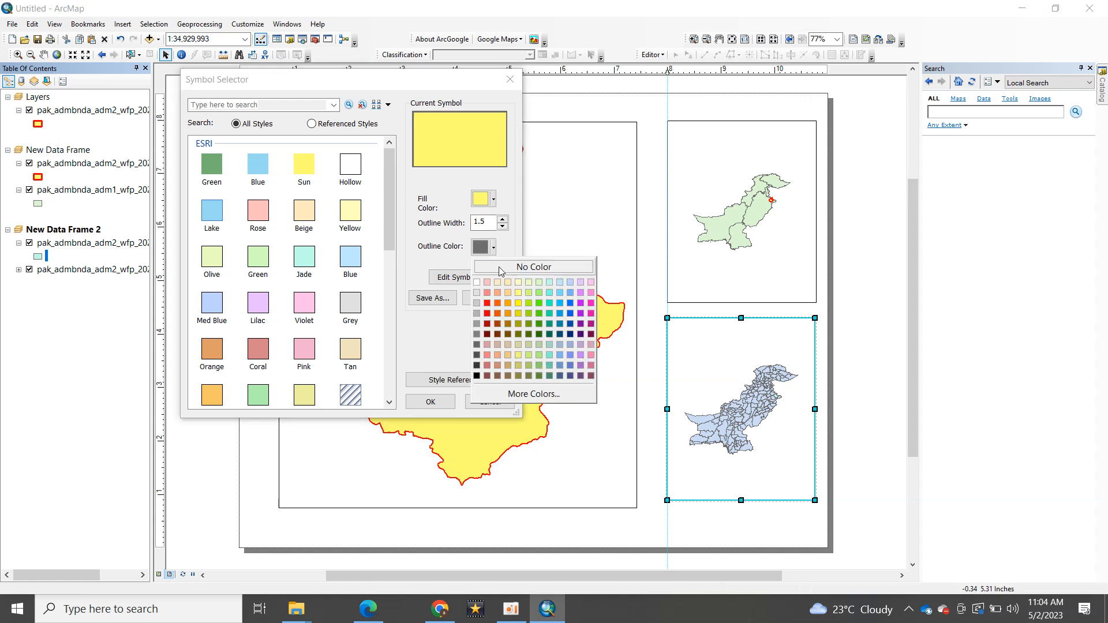
left_click(487, 303)
left_click(431, 403)
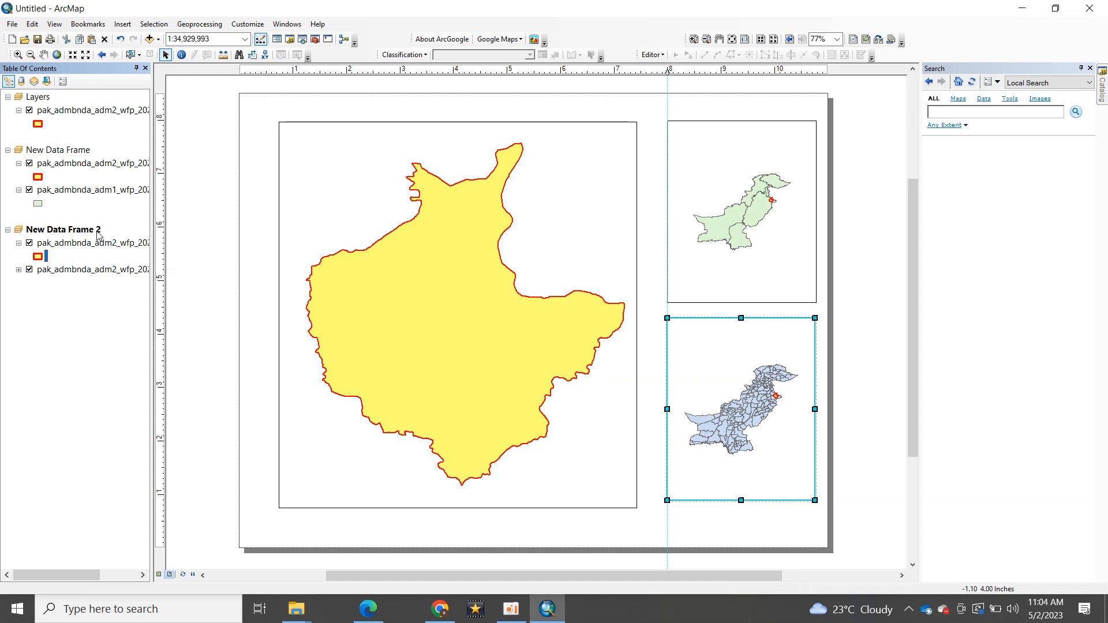
- Add the shapefile pak_admbnda_adm0_wfp_20220909.shp to New Data Frame 2
left_click(149, 39)
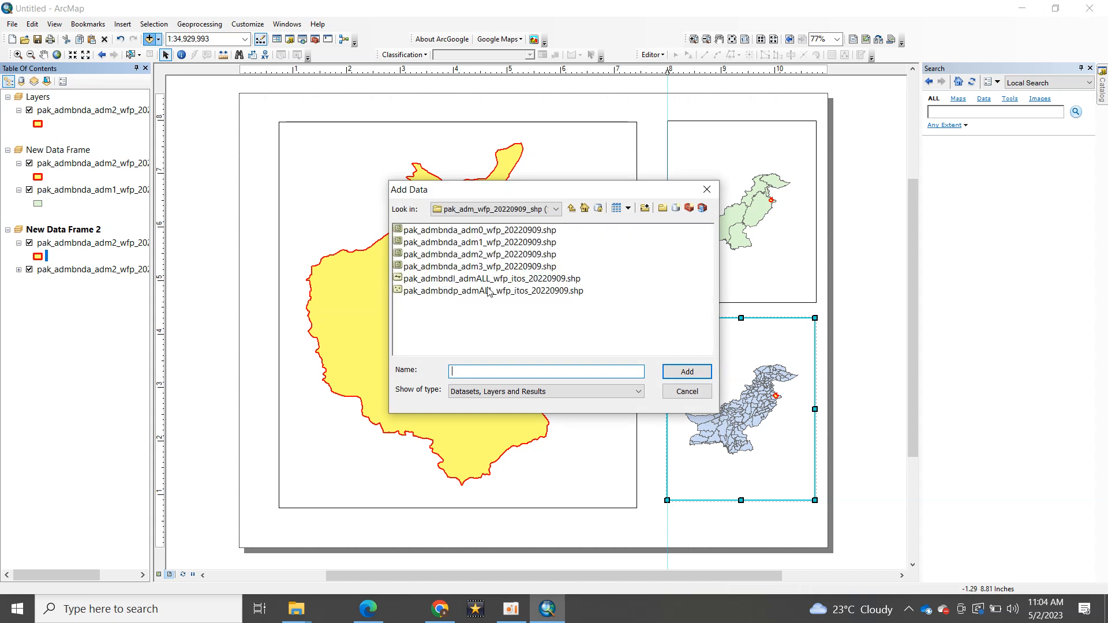
left_click(684, 371)
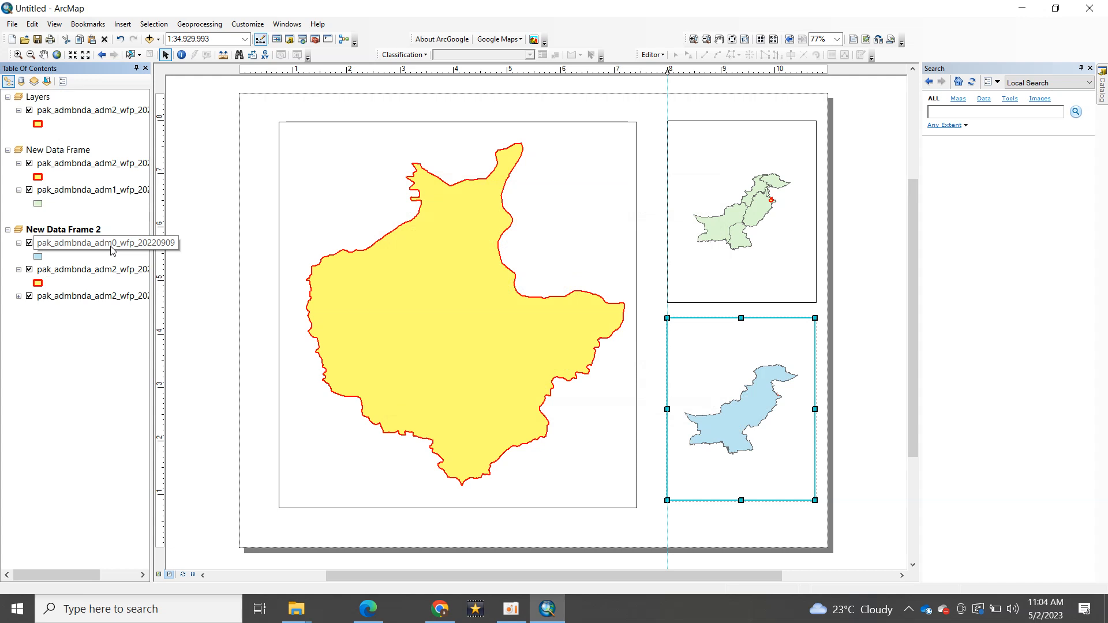
left_click(113, 247)
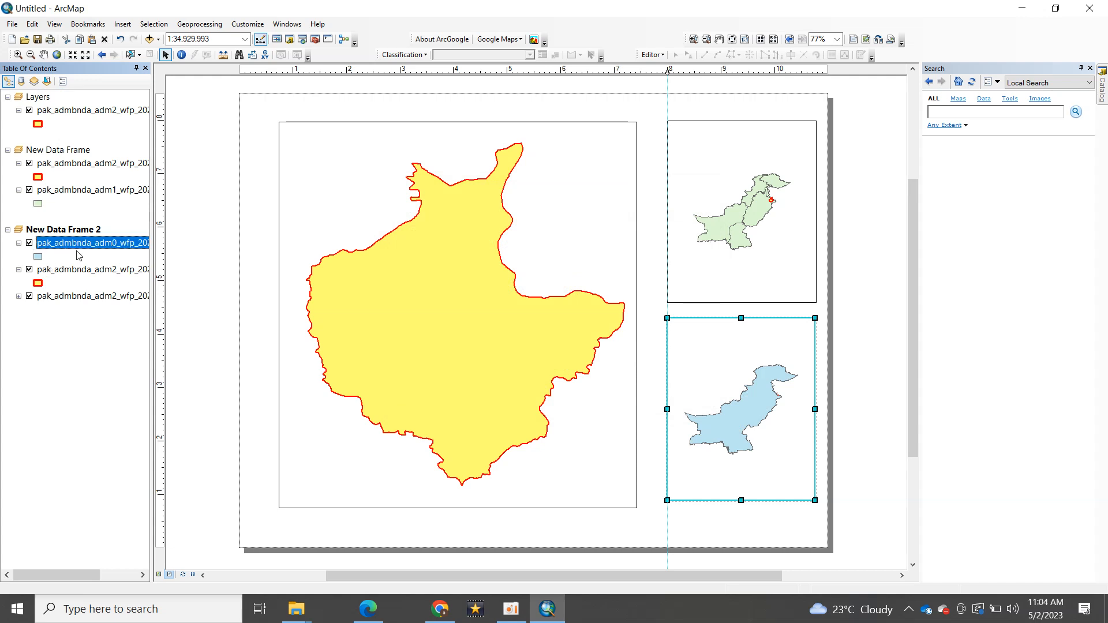
- Remove the full adm2 districts layer from New Data Frame 2 and place the Sialkot selection layer above the adm0 layer
left_click(56, 299)
right_click(56, 298)
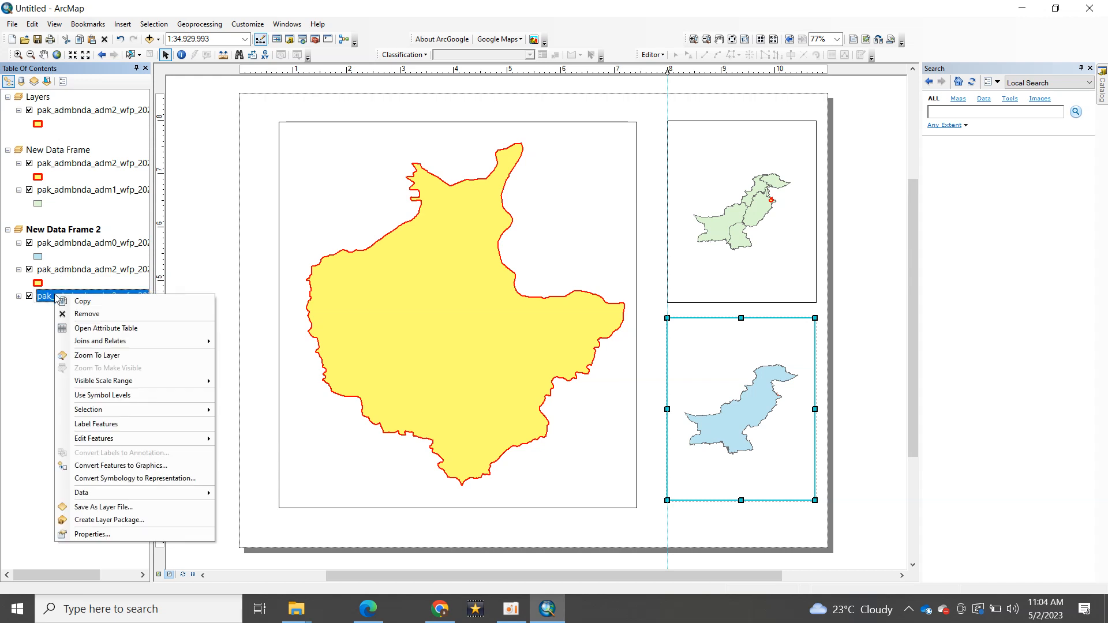
left_click(77, 315)
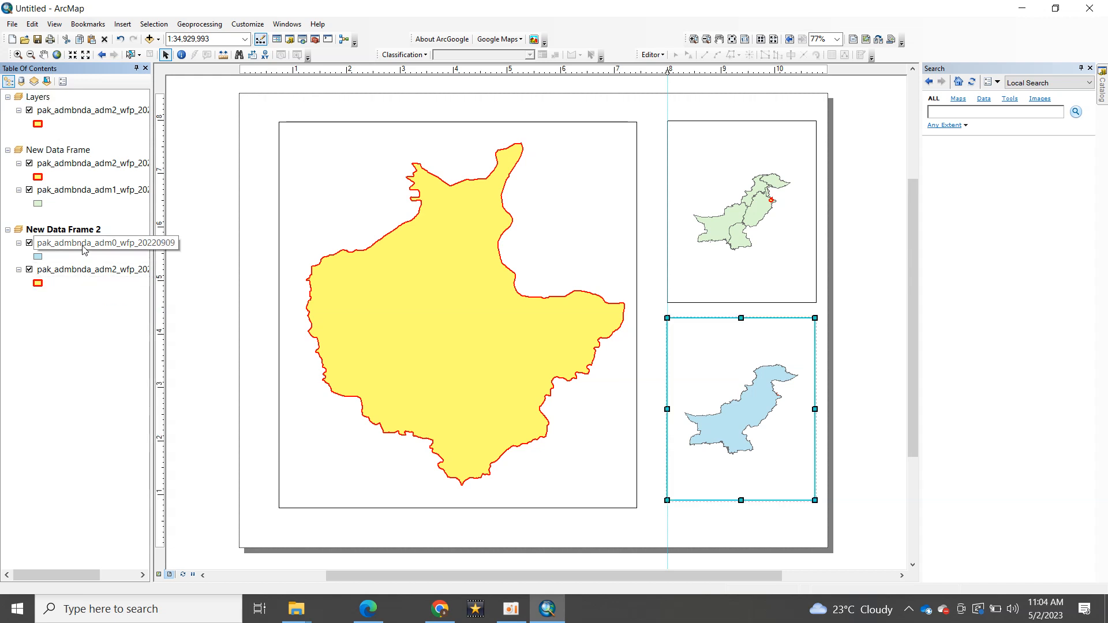
left_click_drag(79, 271, 81, 285)
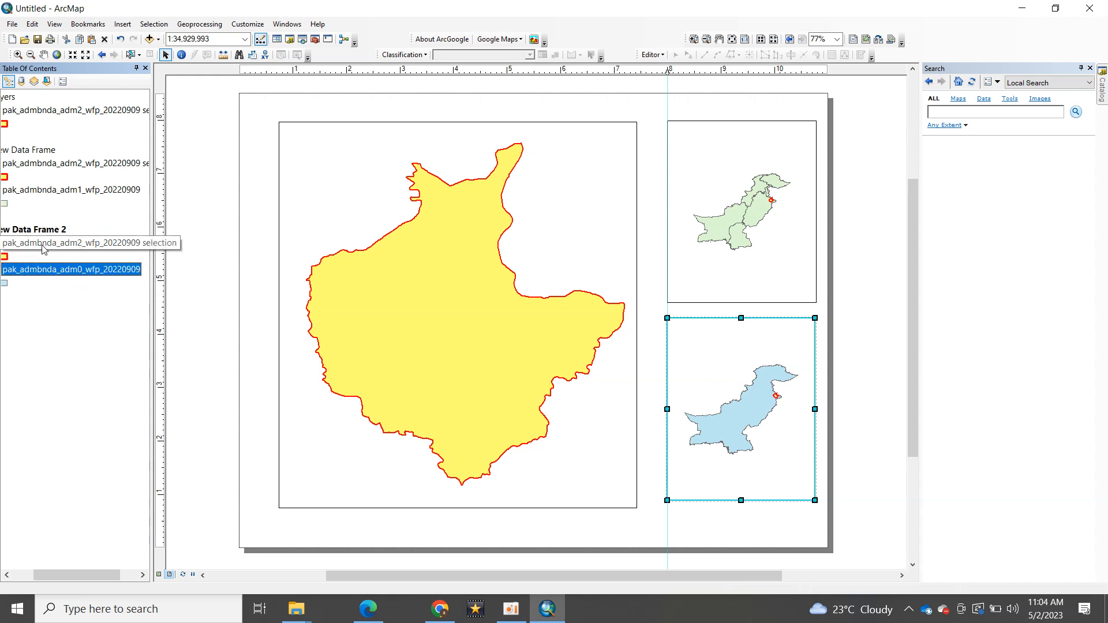
left_click_drag(111, 574, 83, 571)
- Swap the two locator maps so New Data Frame 2 sits above New Data Frame, and add a horizontal guide at about 0.67 inches
left_click_drag(724, 351, 713, 132)
left_click_drag(760, 292, 764, 498)
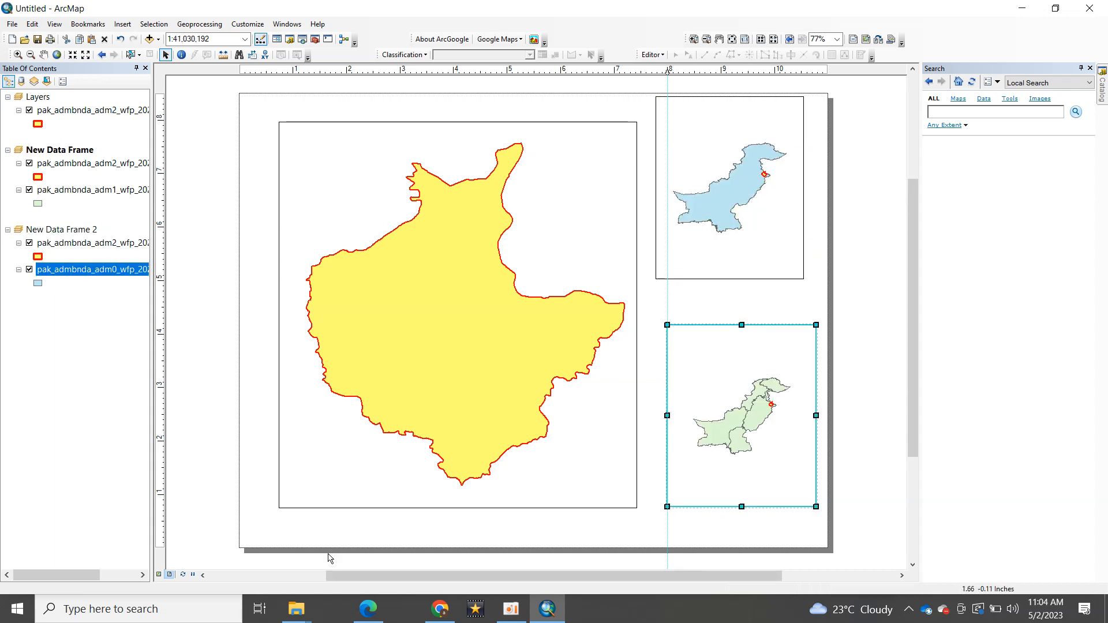
left_click(164, 517)
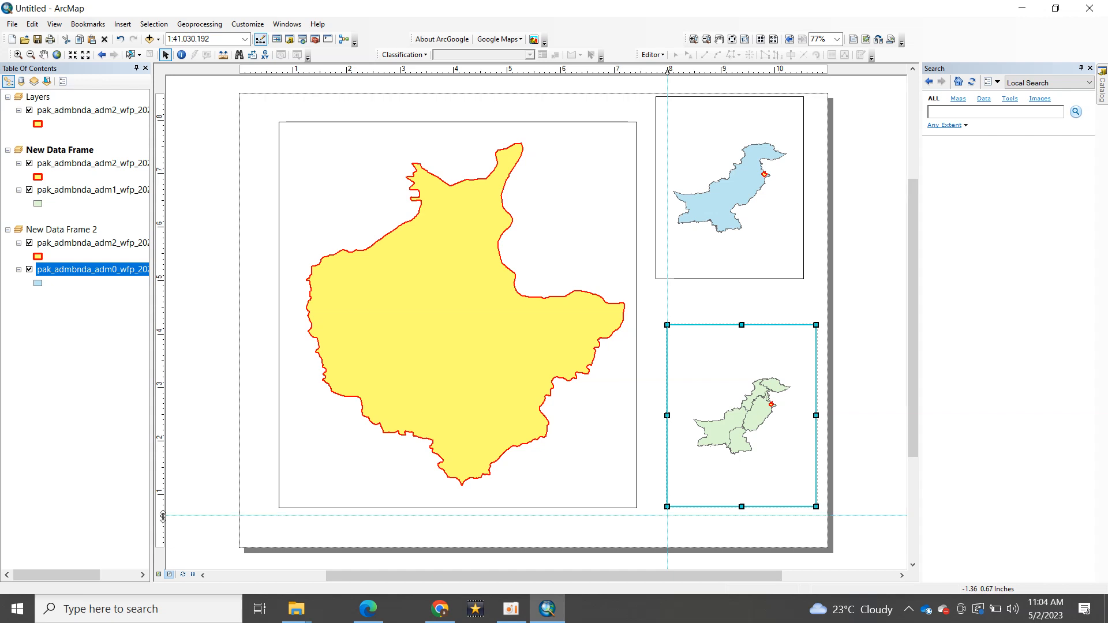
- Extend the main Sialkot frame down to the lower horizontal guide and align both locator frames with the guides and main frame
left_click(330, 491)
left_click_drag(279, 508, 276, 513)
left_click(700, 504)
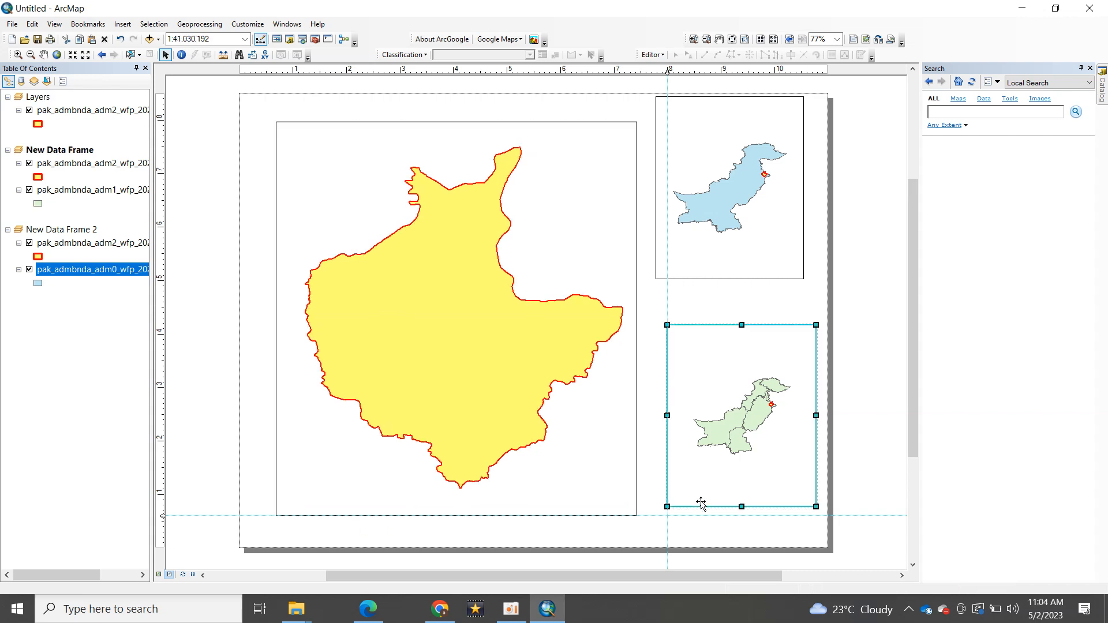
left_click(712, 263)
left_click_drag(712, 263, 721, 291)
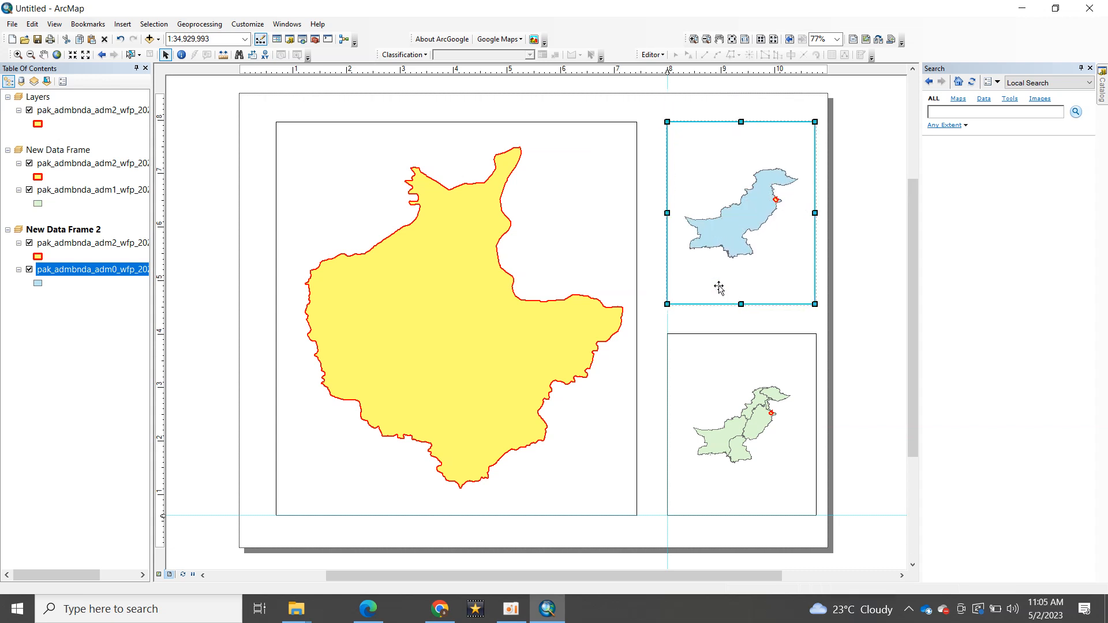
- Add a horizontal guide at about 8 inches along the upper edges of the data frames
left_click(163, 125)
left_click_drag(162, 125, 163, 119)
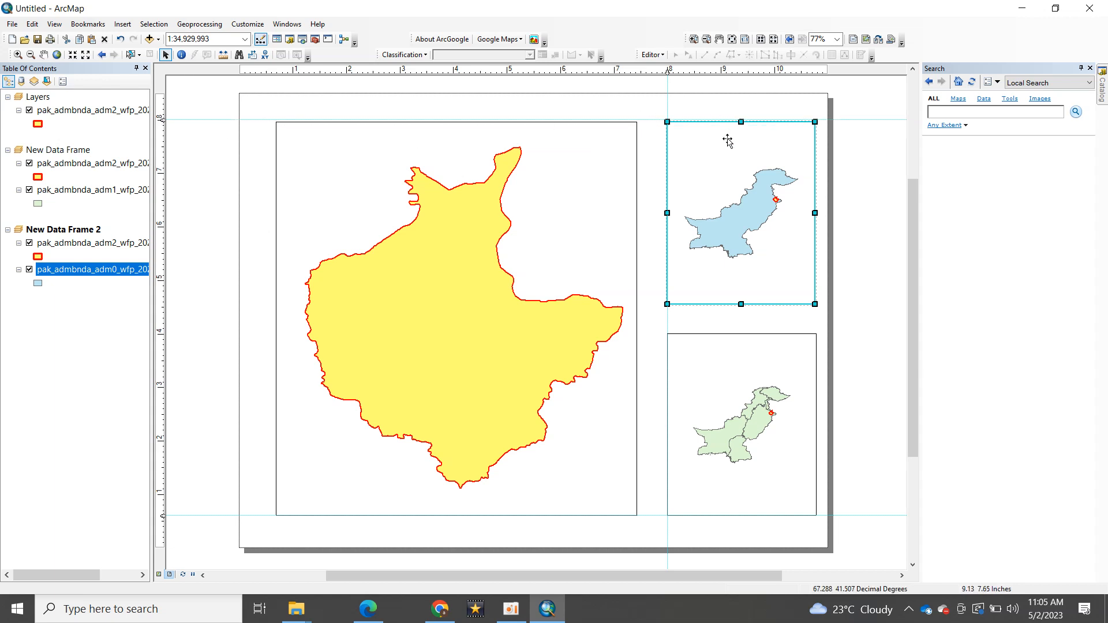
left_click(869, 151)
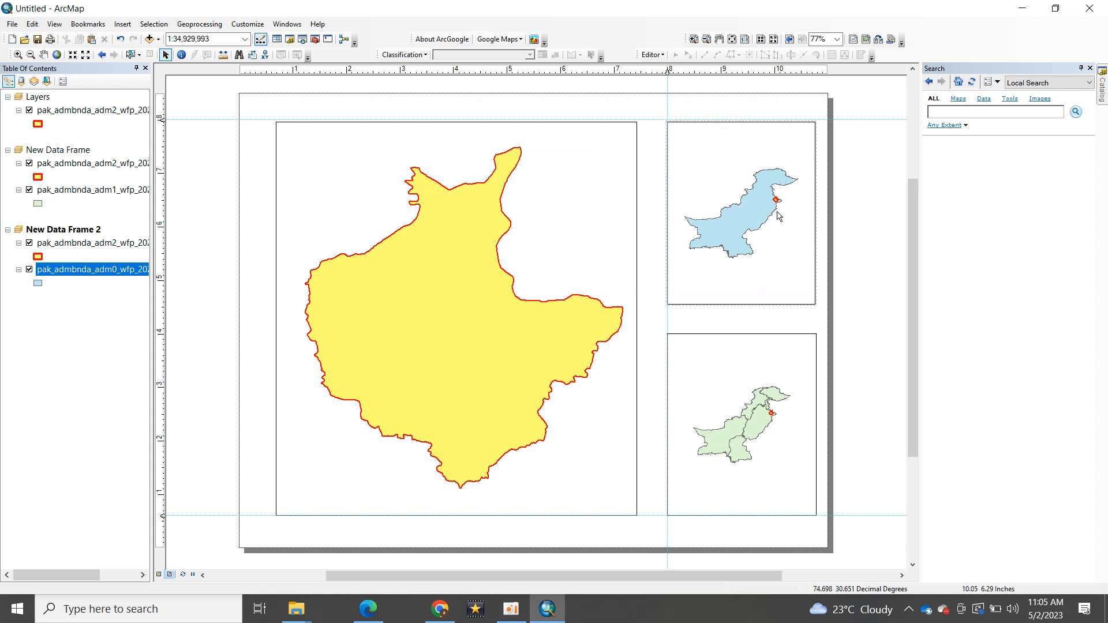
- Style the adm0 country layer in New Data Frame 2 with a light grey fill and dark grey outline
left_click(39, 284)
left_click(494, 200)
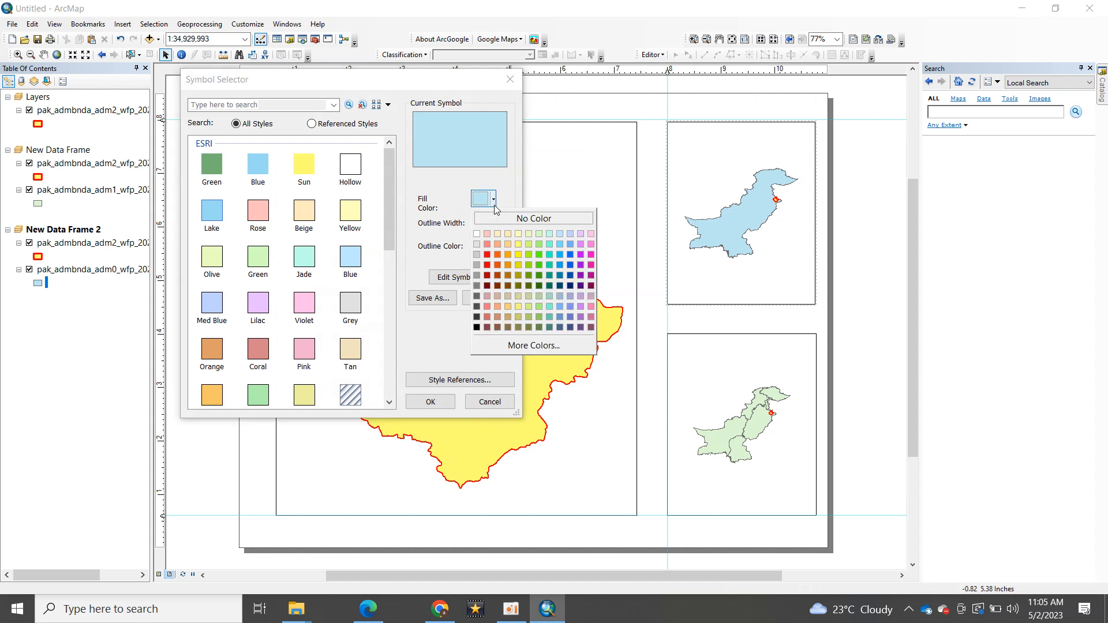
left_click(478, 255)
left_click(478, 251)
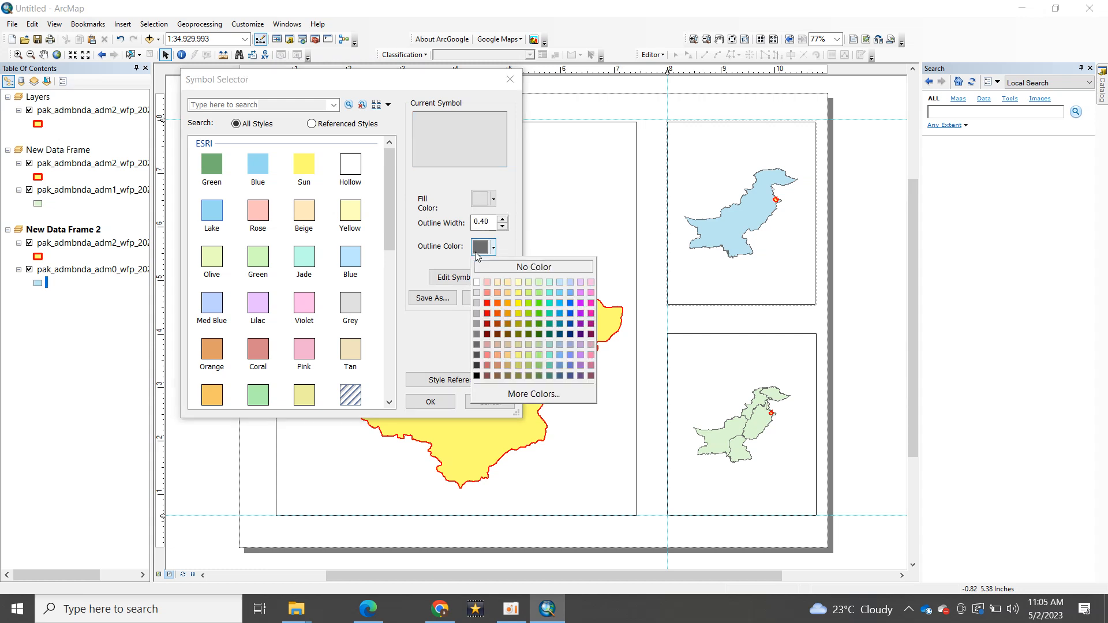
left_click(477, 325)
left_click(479, 249)
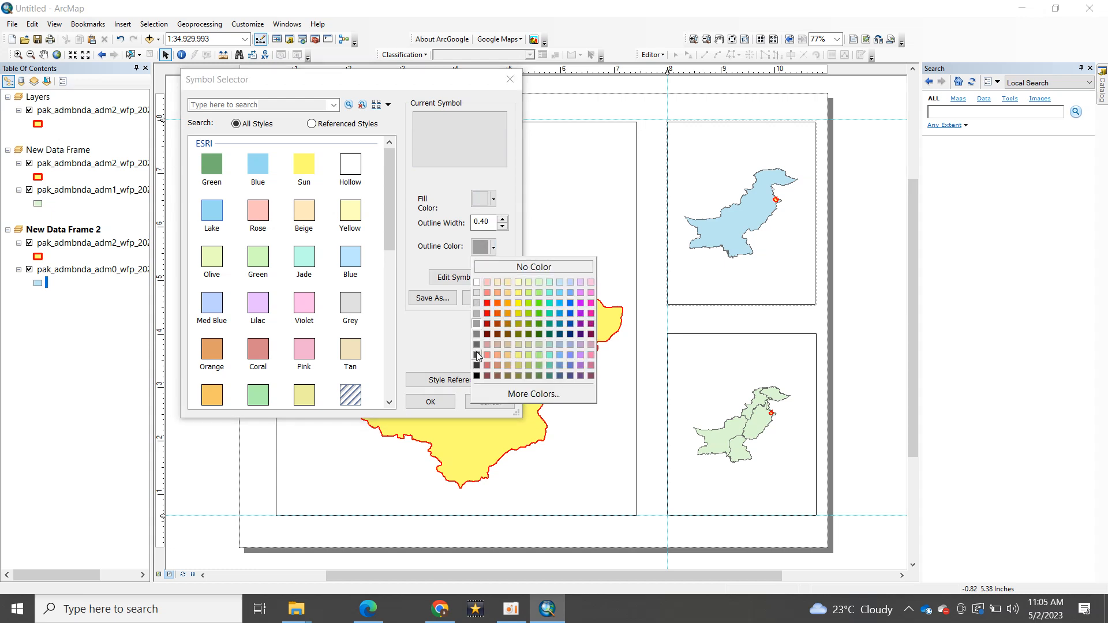
left_click(477, 355)
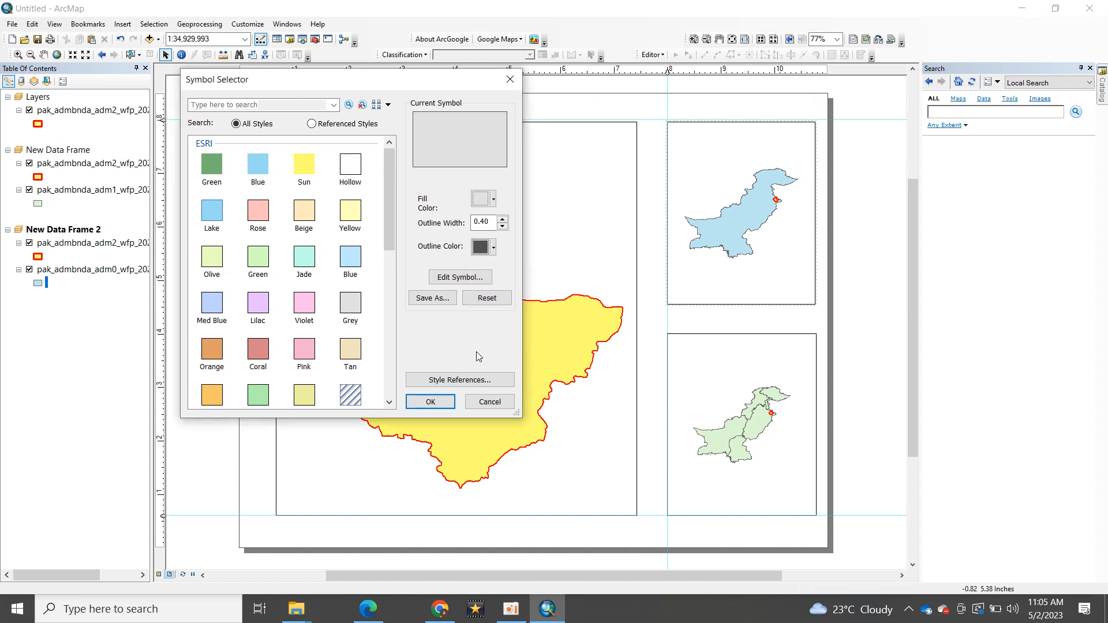
left_click(431, 403)
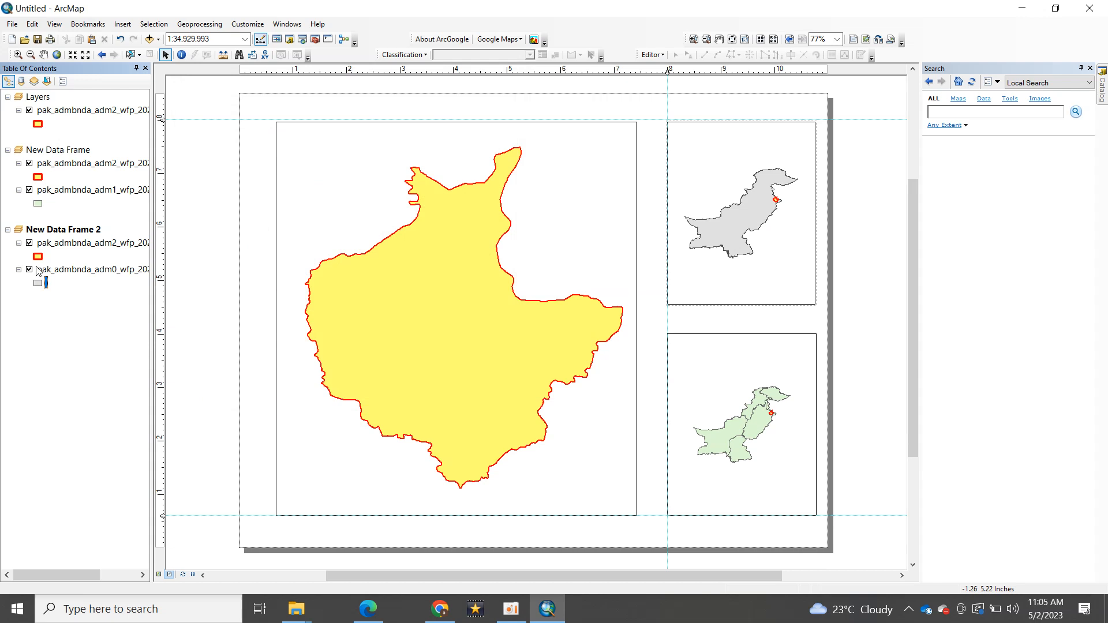
- Style the adm1 provinces layer in New Data Frame with a light grey fill and dark grey outline
left_click(38, 205)
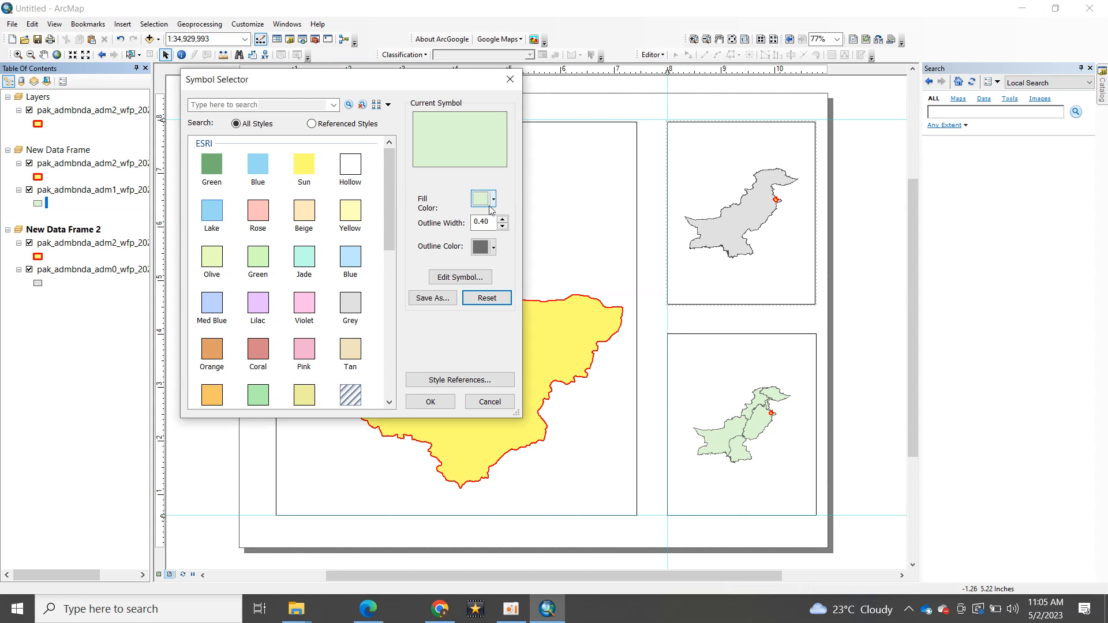
left_click(486, 202)
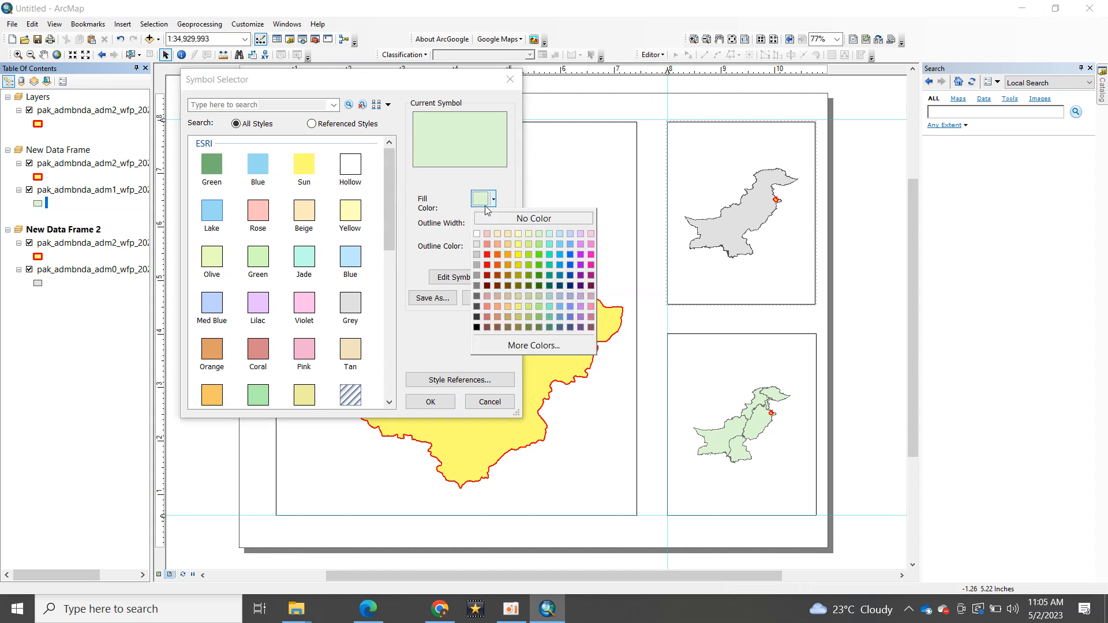
left_click(477, 245)
left_click(478, 247)
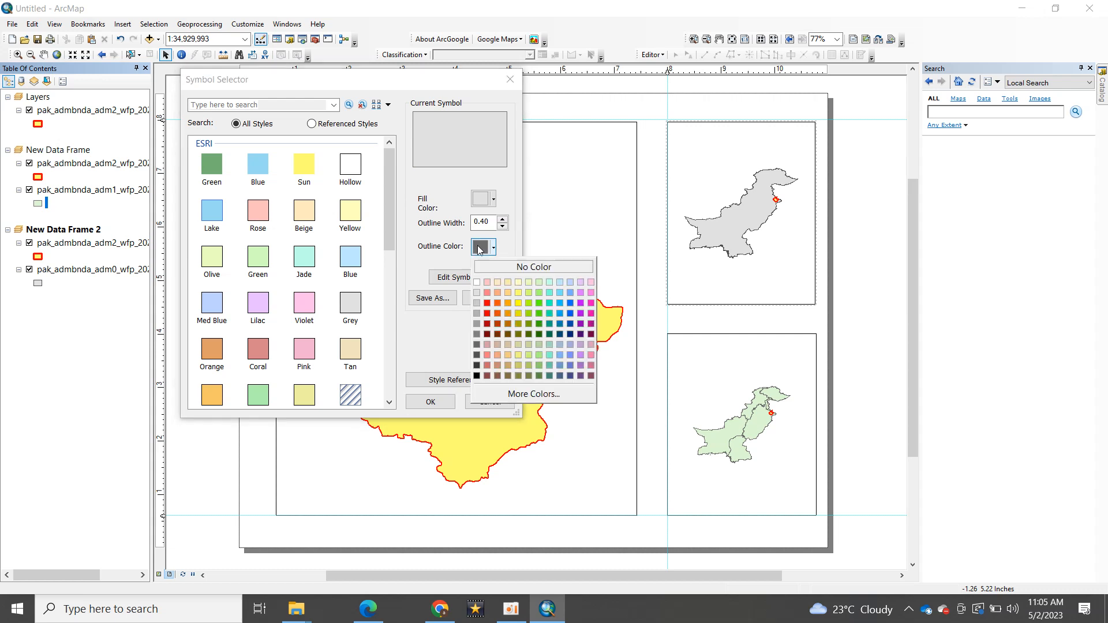
left_click(479, 355)
left_click(430, 402)
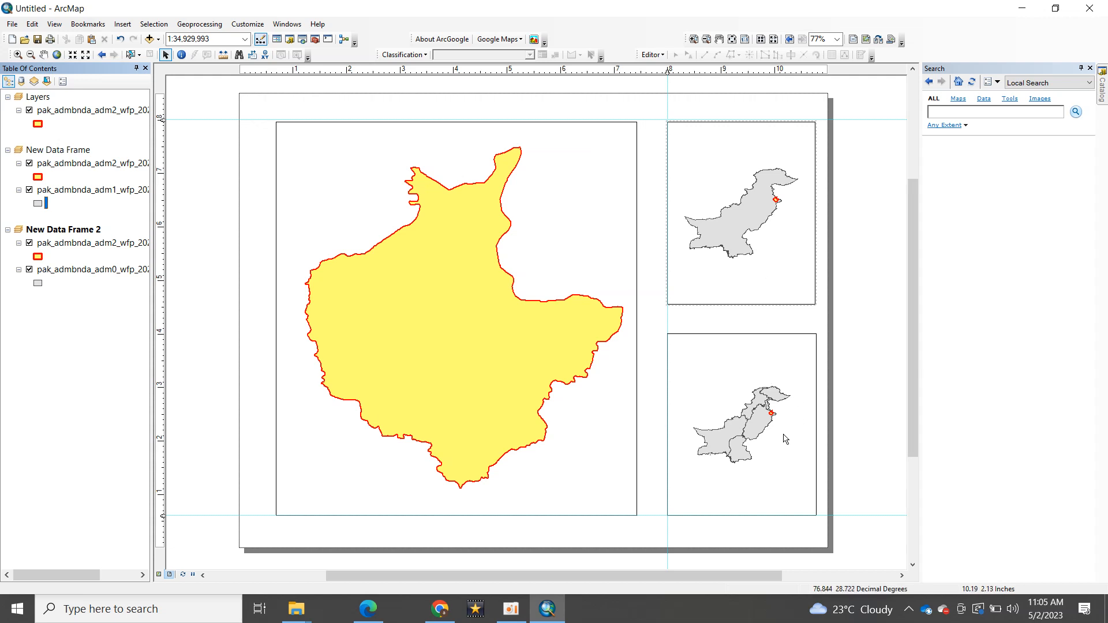
- Select the Punjab province in the adm1 layer by attributes with the query "ADM1_EN" = 'Punjab'
right_click(57, 193)
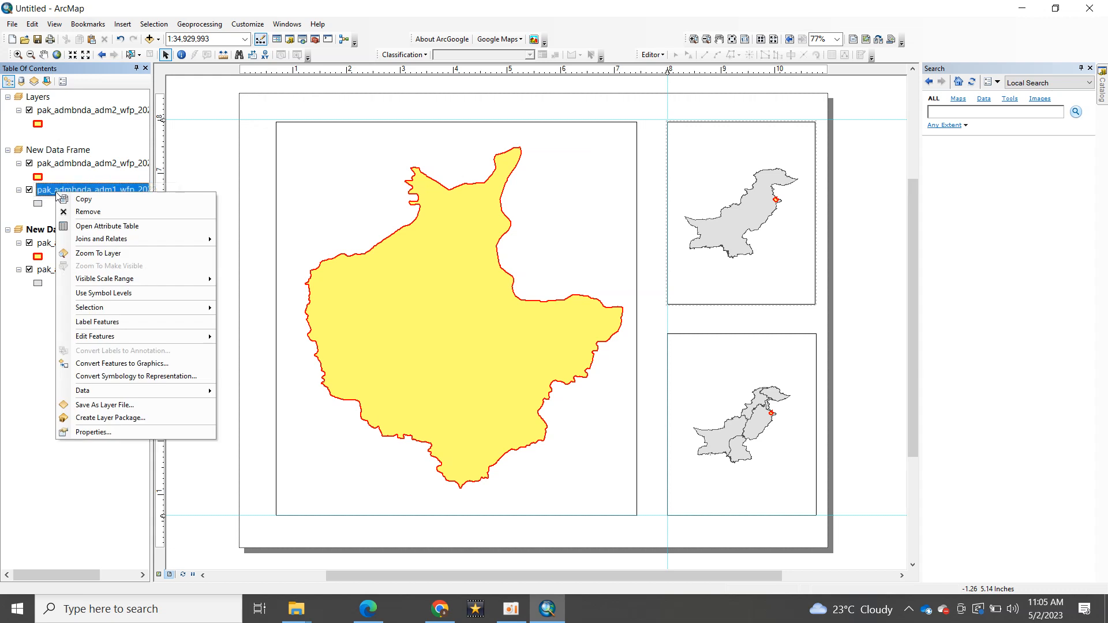
left_click(94, 227)
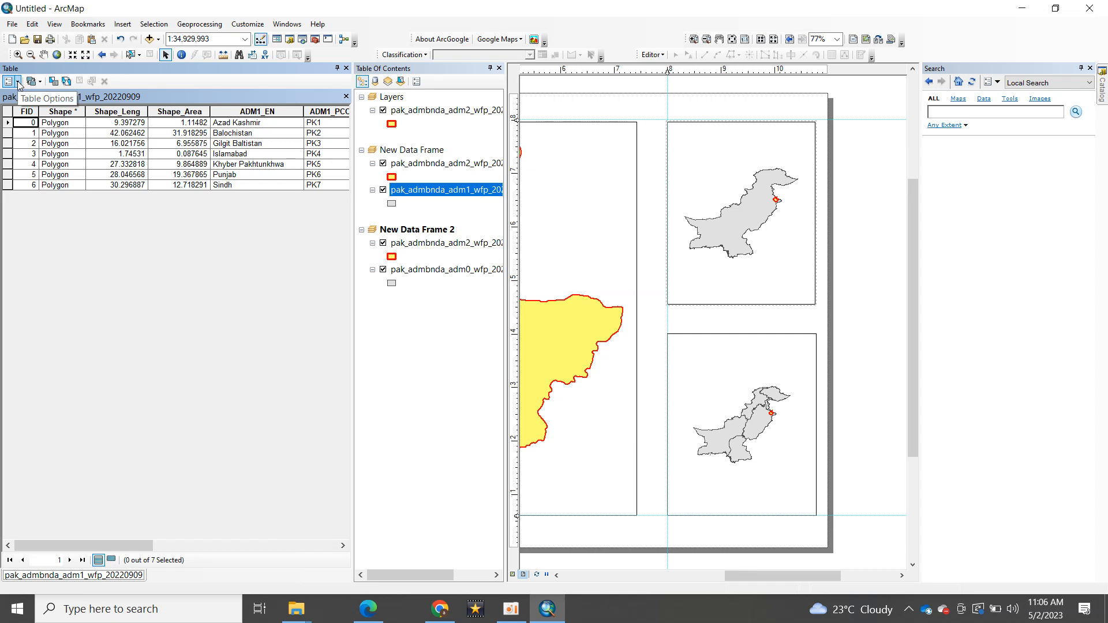
left_click(18, 83)
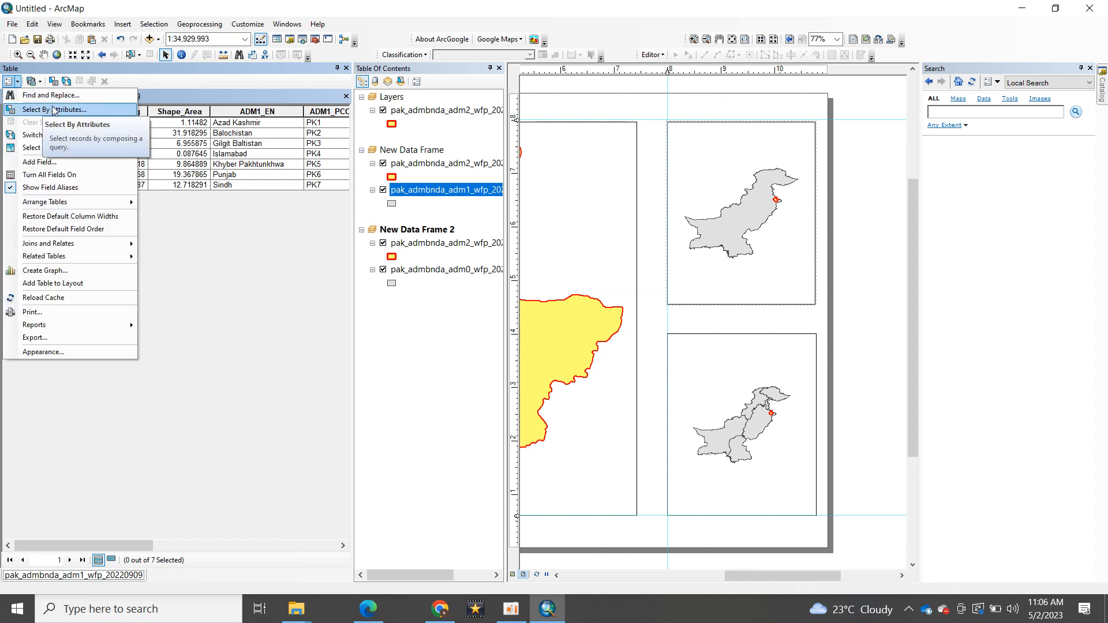
left_click(78, 110)
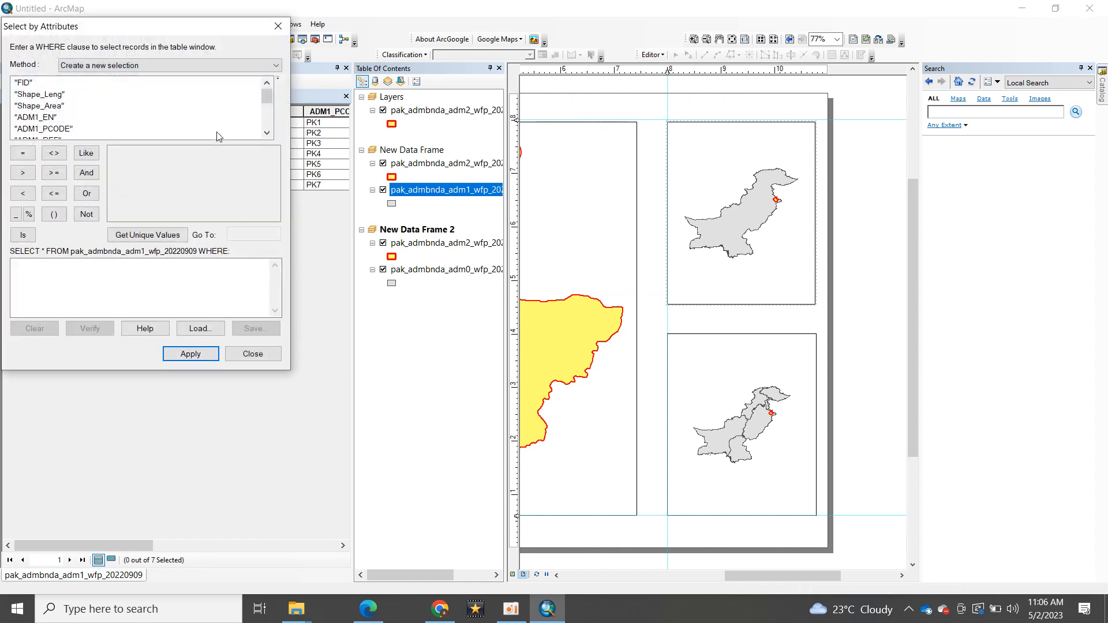
double_click(33, 118)
left_click(22, 153)
left_click(147, 234)
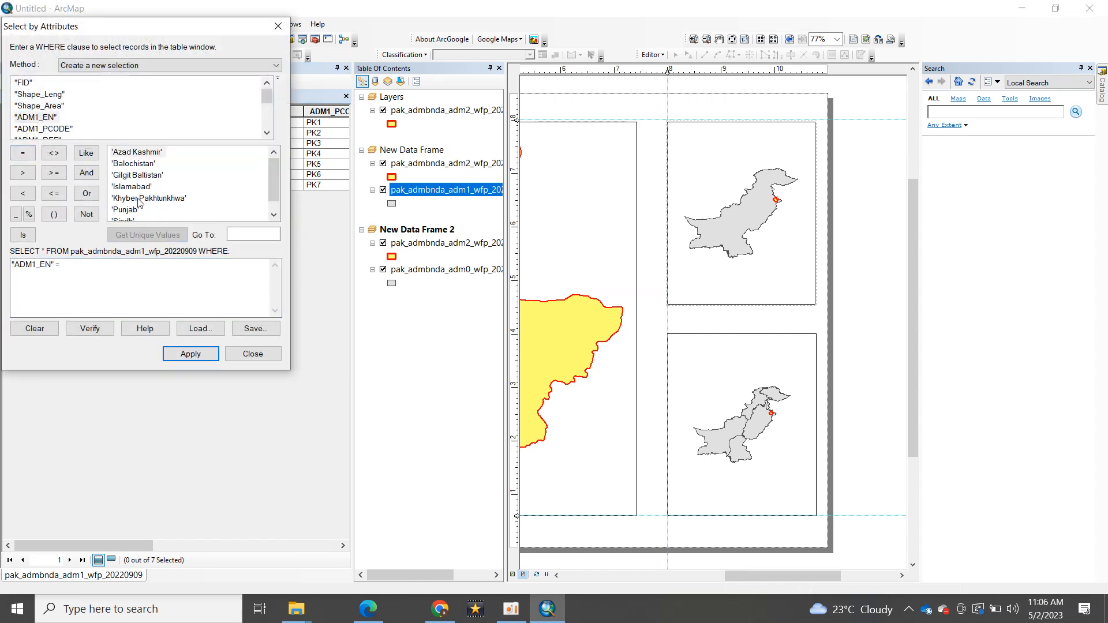
double_click(124, 210)
left_click(192, 355)
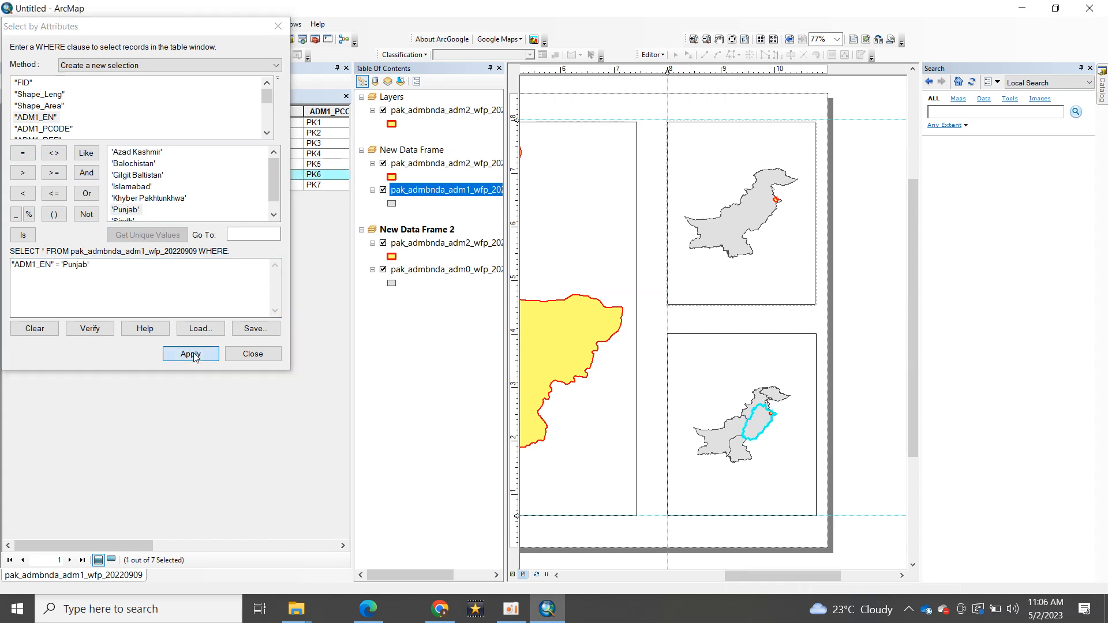
left_click(258, 356)
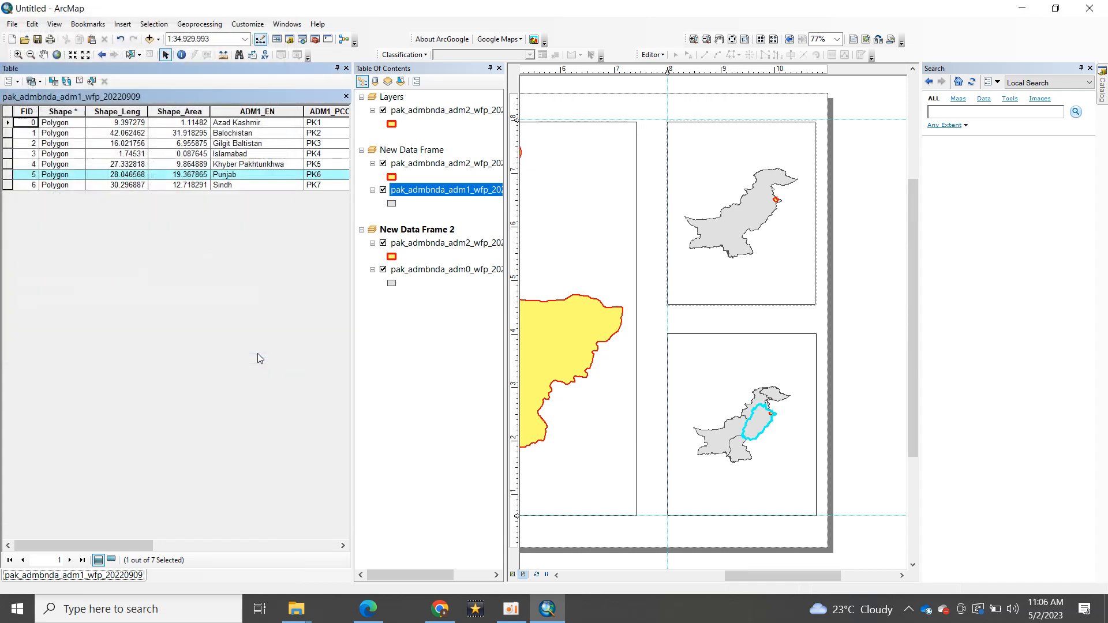
left_click(347, 68)
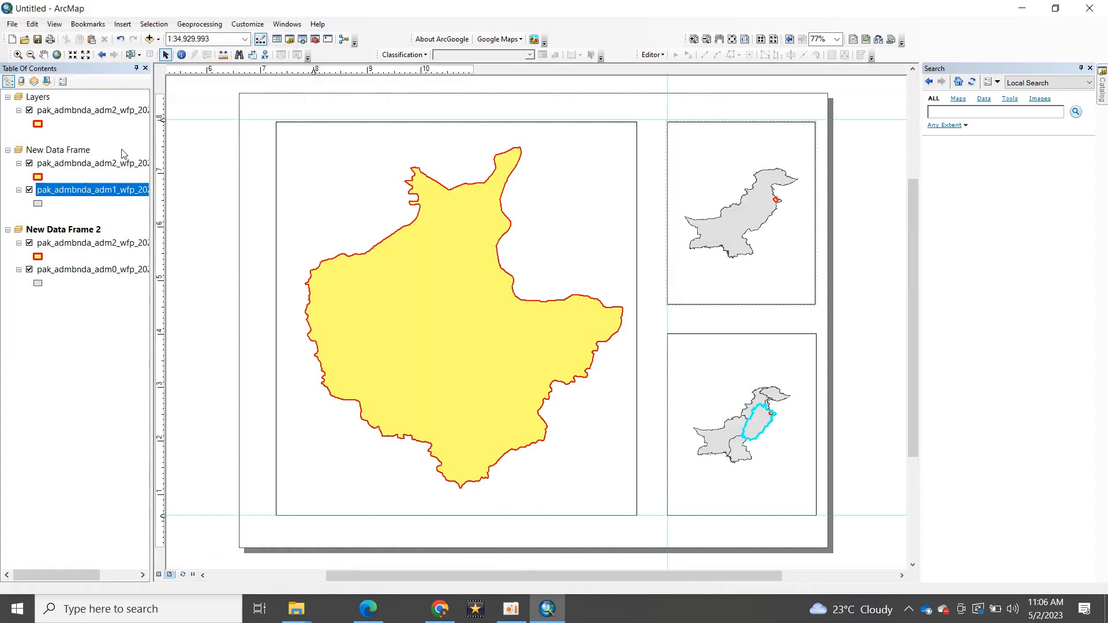
- Create a layer from the selected Punjab feature and remove the full adm1 provinces layer from New Data Frame
right_click(90, 194)
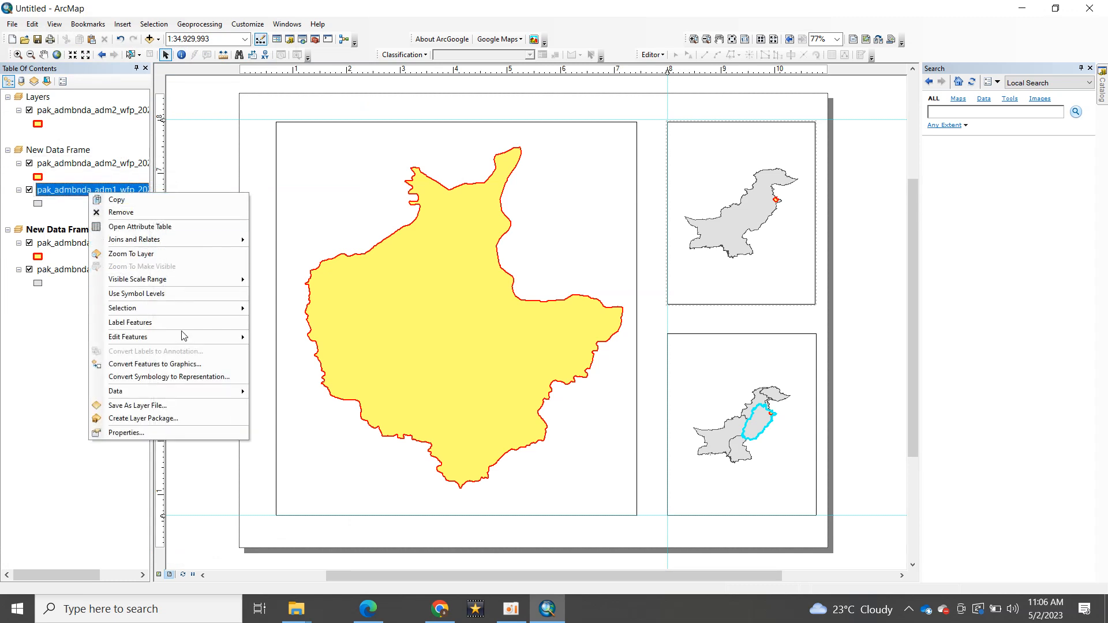
mouse_move(190, 308)
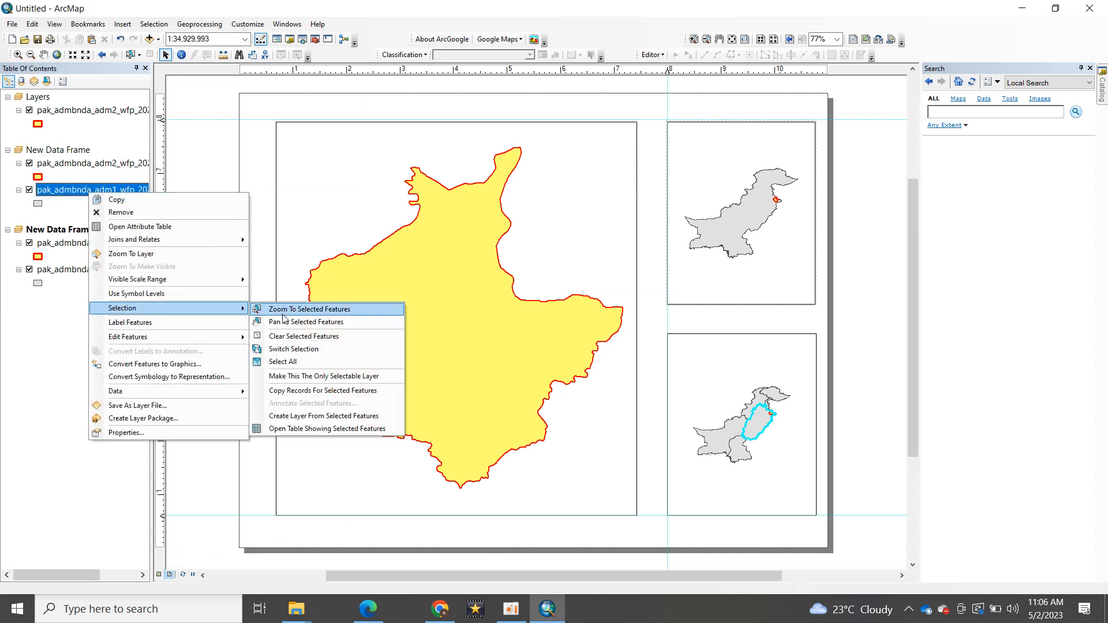
left_click(317, 415)
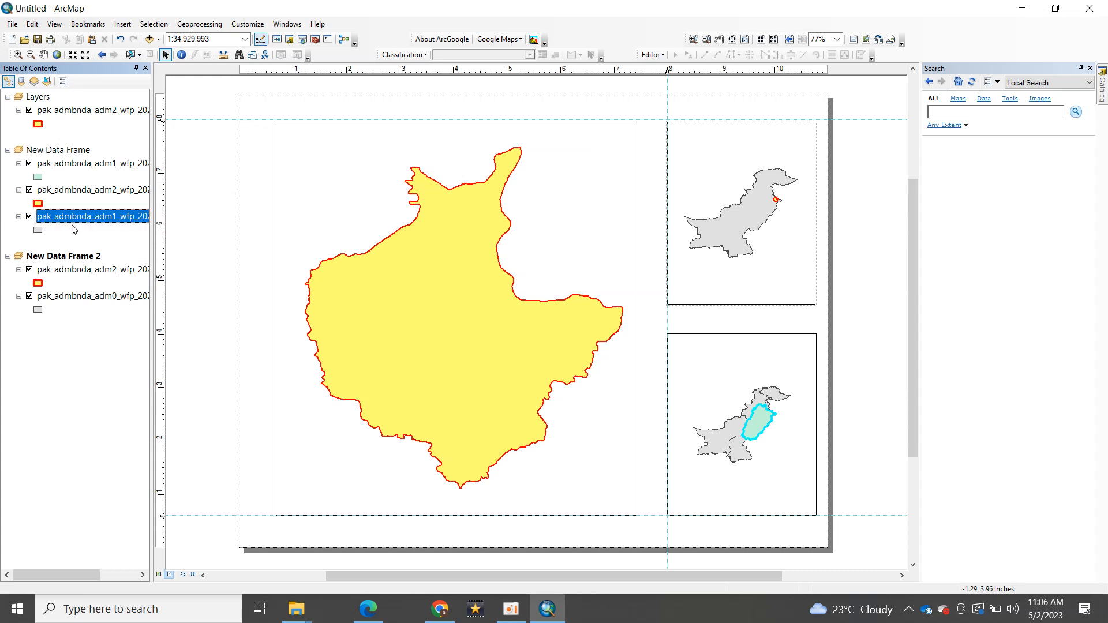
left_click(29, 217)
right_click(43, 217)
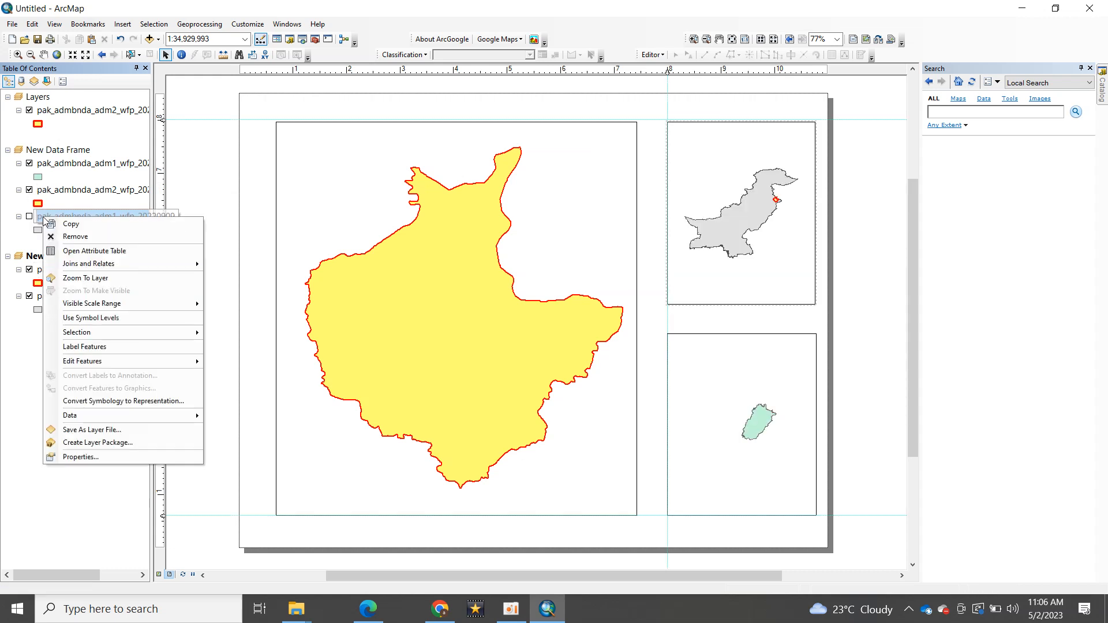
left_click(75, 236)
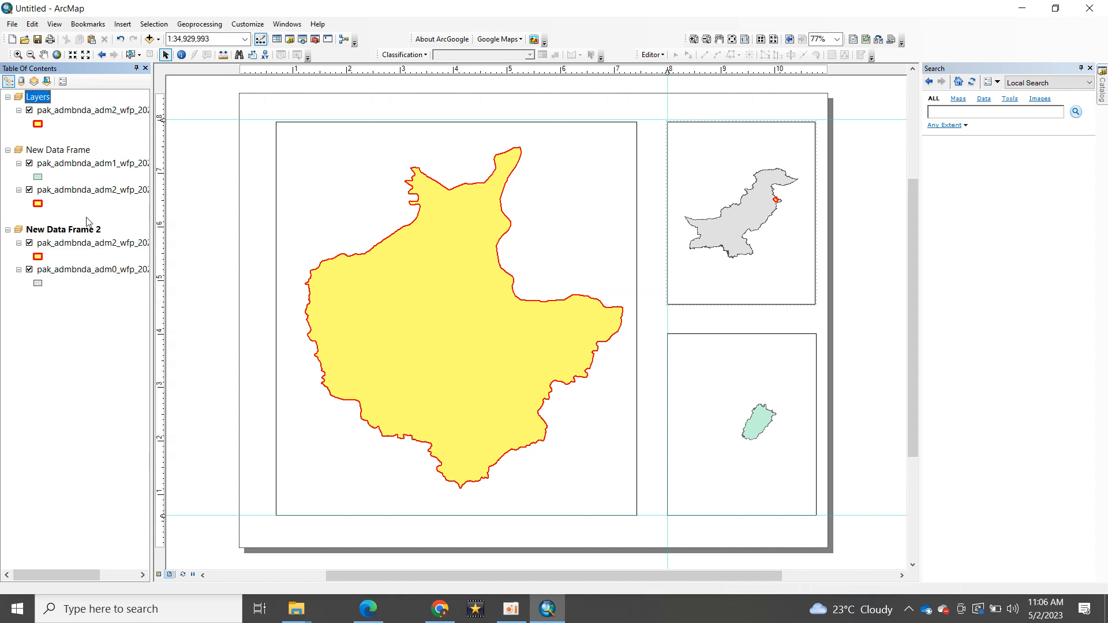
- Zoom New Data Frame to the Punjab selection layer and place that layer below the Sialkot selection layer
right_click(64, 168)
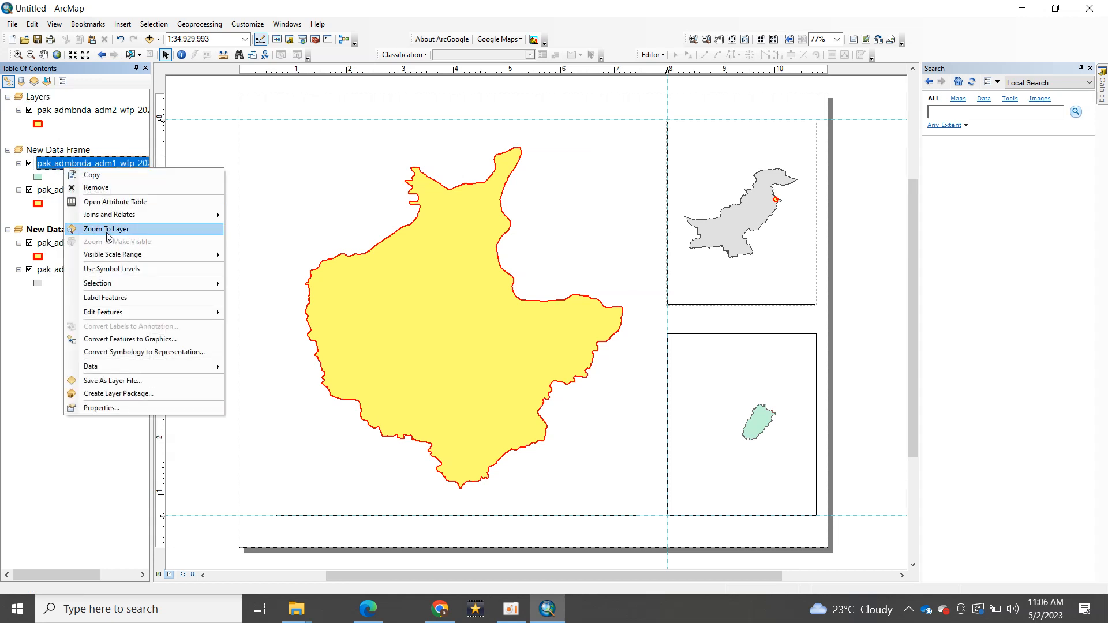
left_click(107, 230)
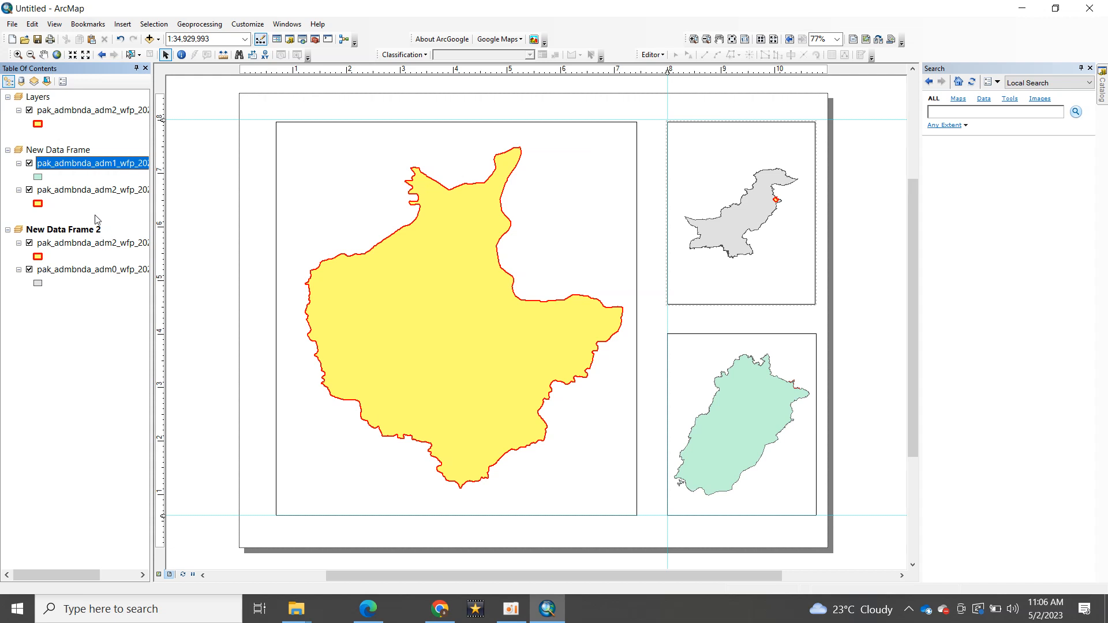
left_click_drag(84, 165, 56, 205)
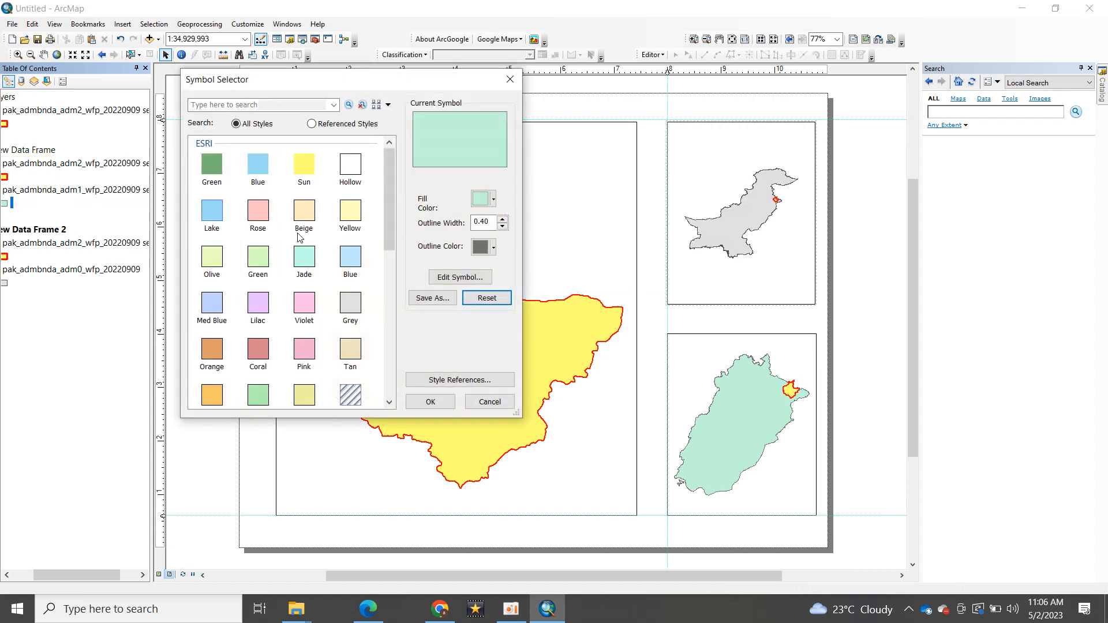
- Style the Punjab selection layer with a light grey fill and dark grey outline
left_click(484, 199)
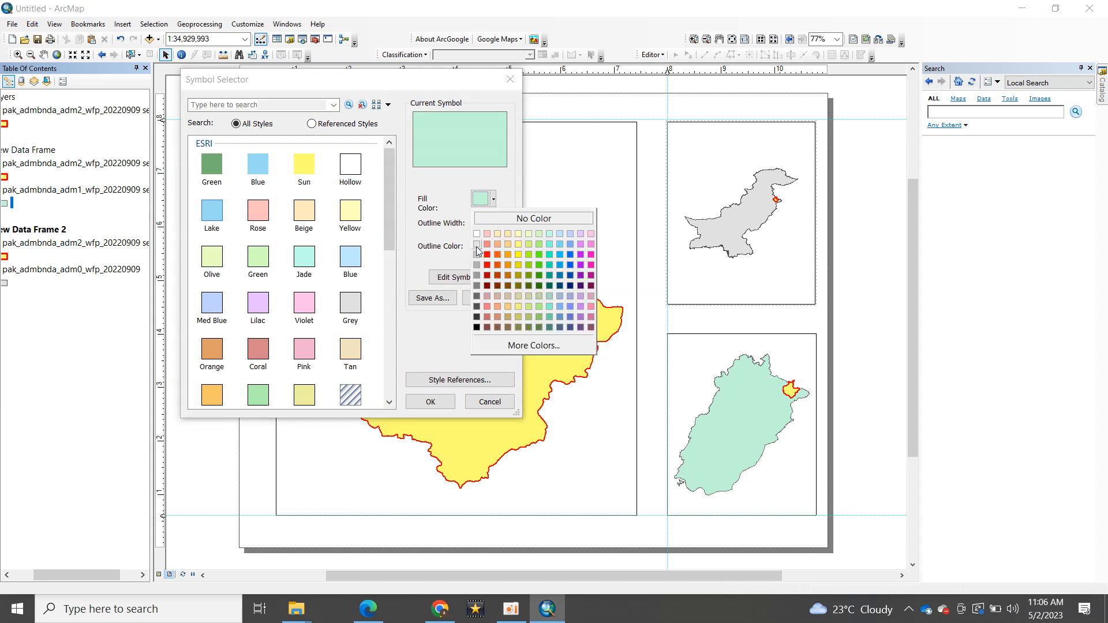
left_click(477, 246)
left_click(481, 247)
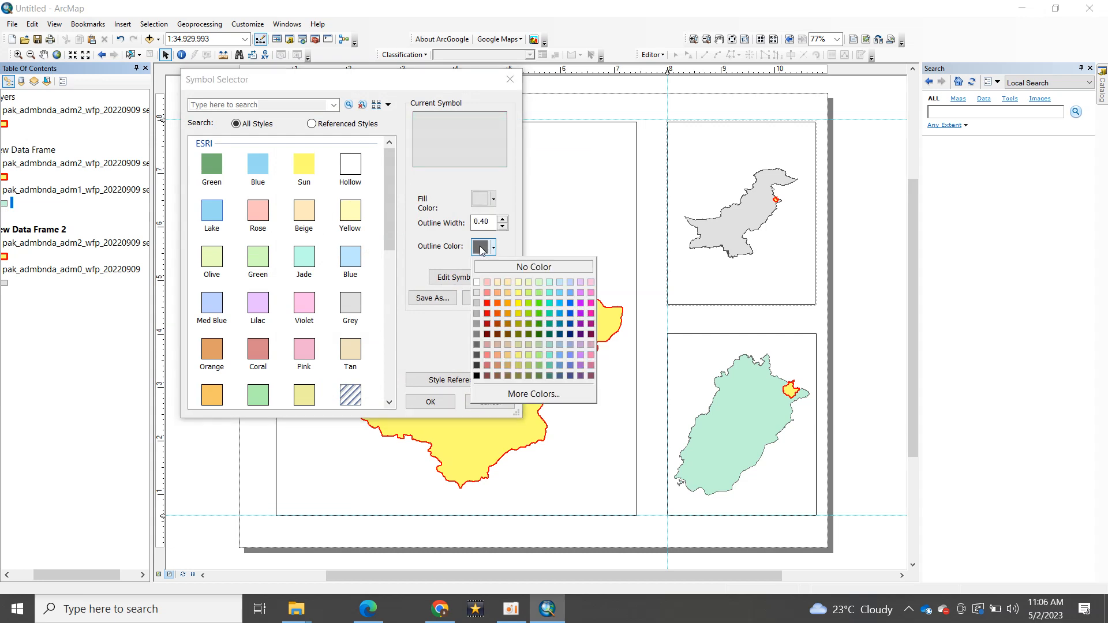
left_click(479, 354)
left_click(431, 402)
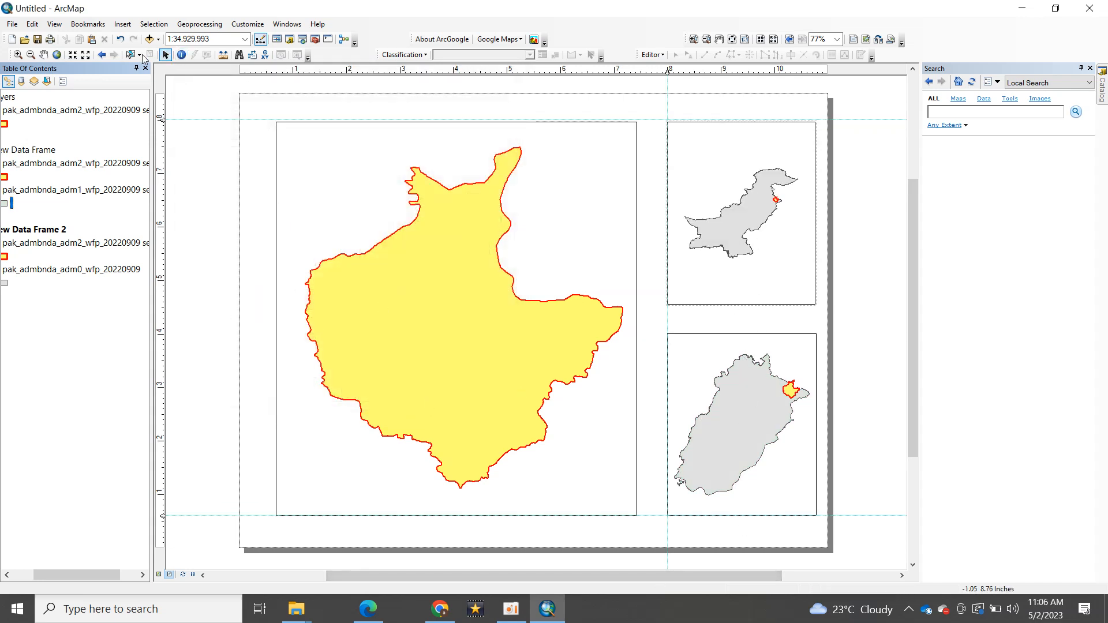
- Insert the map title "District Map of Sialkot" into the layout
left_click(125, 27)
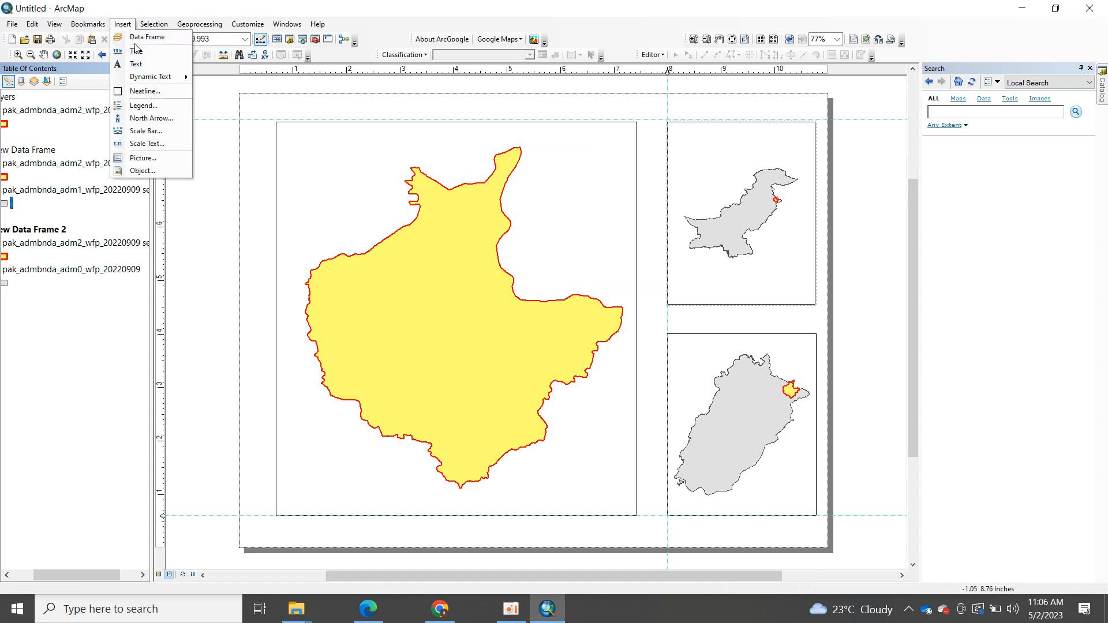
left_click(138, 52)
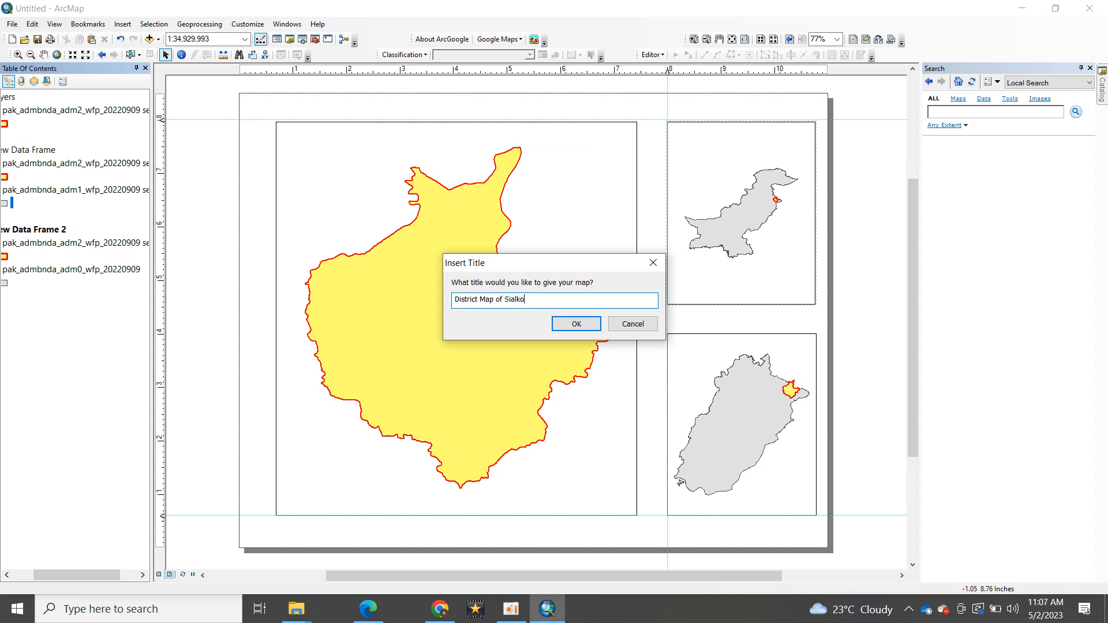
left_click(575, 328)
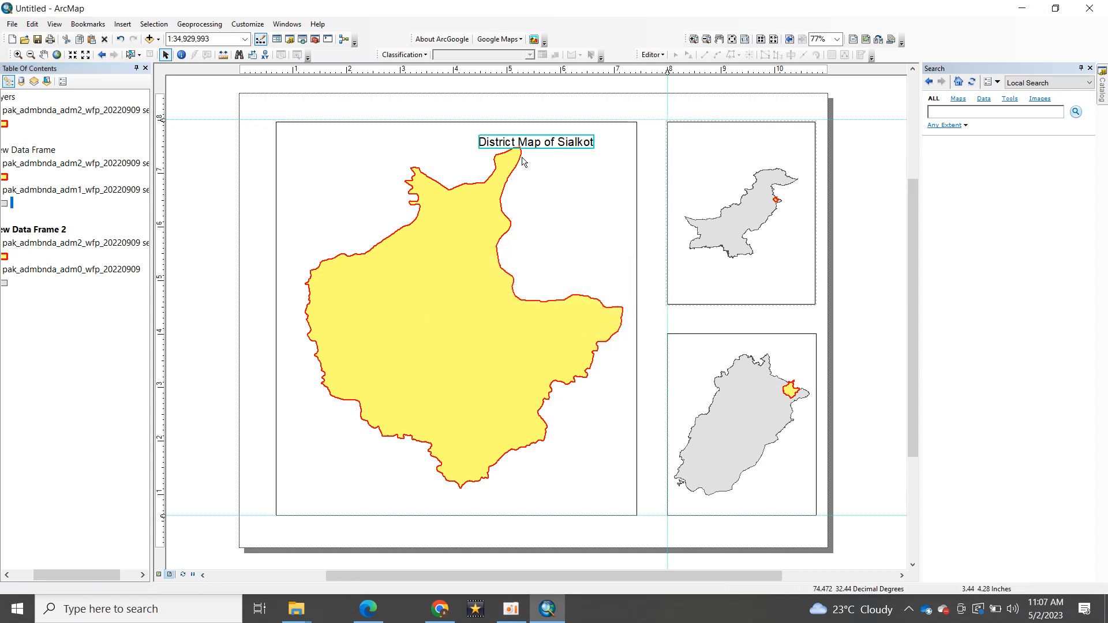
- Centre the map title near the upper edge of the main frame and add a horizontal guide along the title's top
left_click_drag(549, 146, 462, 146)
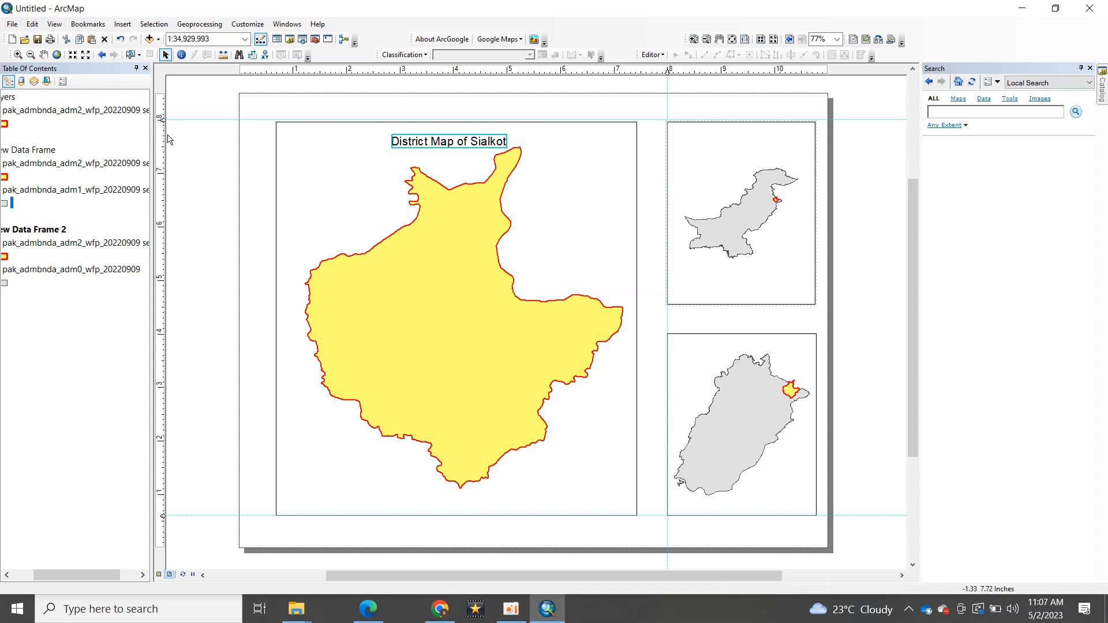
left_click_drag(164, 131, 164, 136)
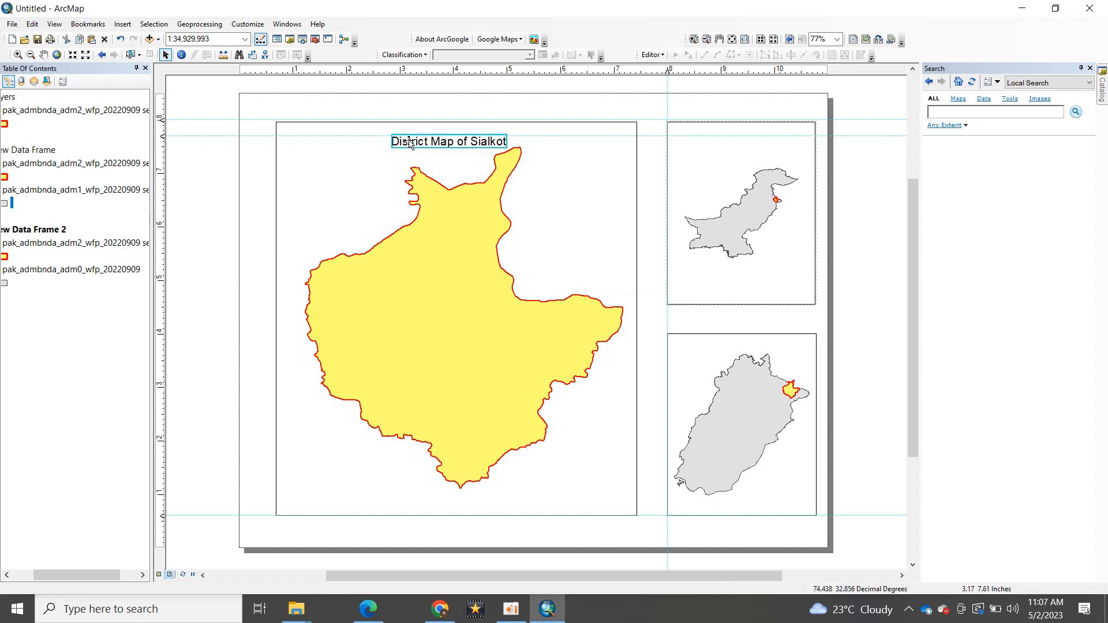
- Format the map title as bold Arial text at size 24
double_click(429, 144)
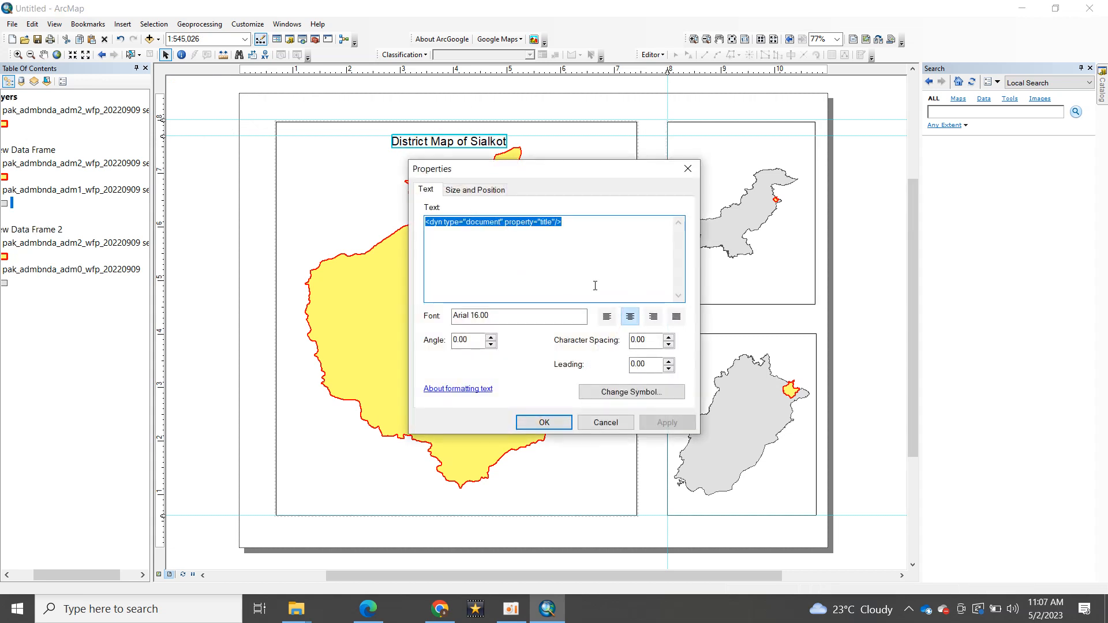
left_click(655, 397)
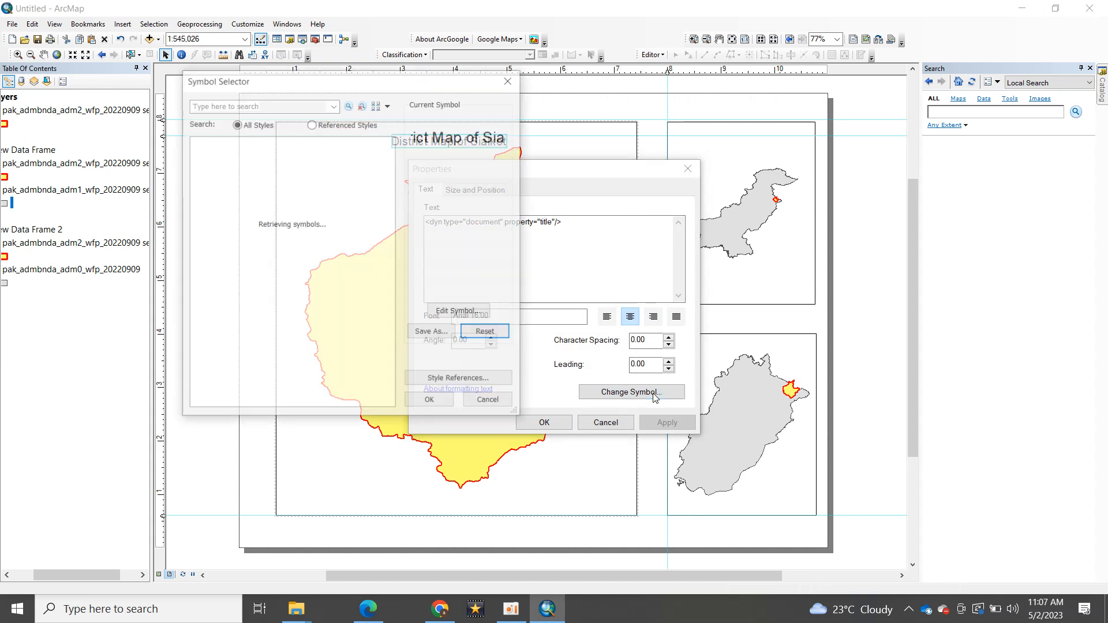
left_click(450, 267)
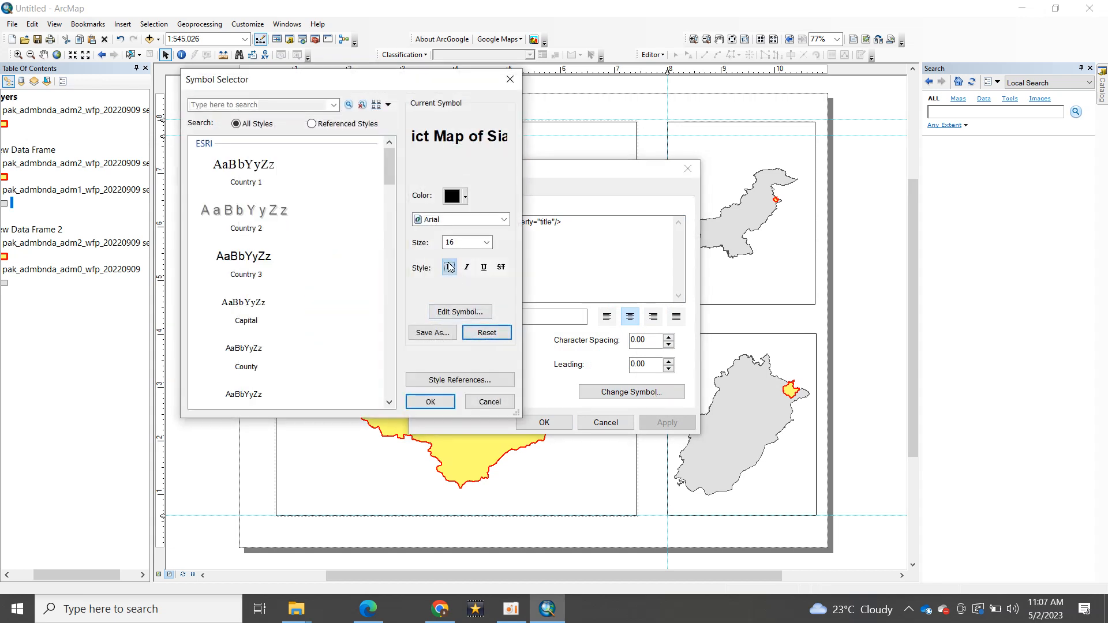
left_click(487, 242)
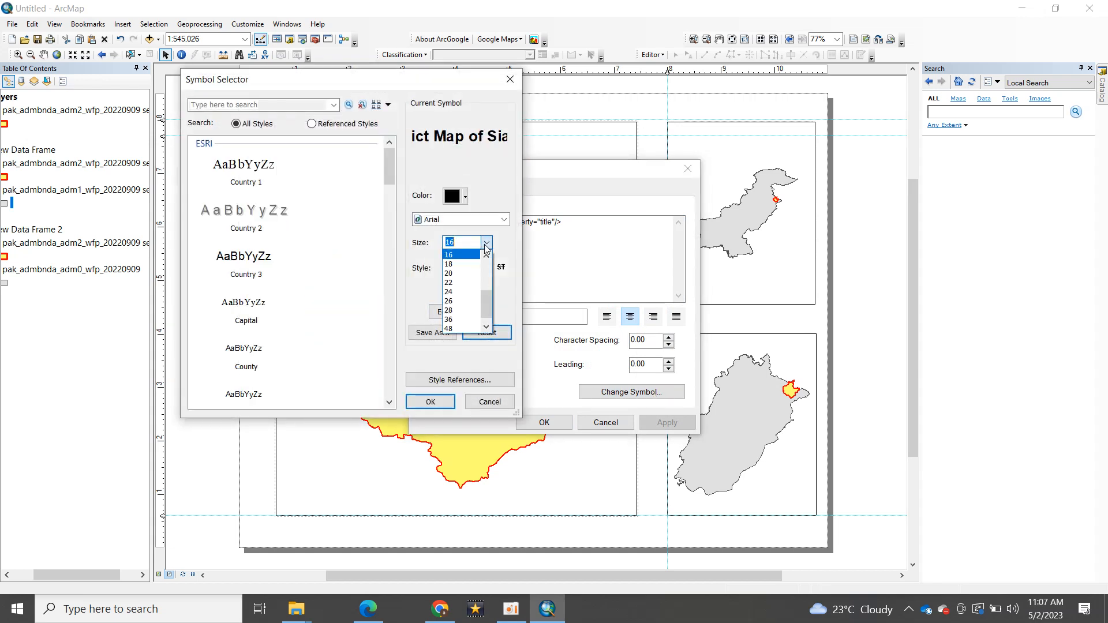
left_click(465, 292)
left_click(438, 402)
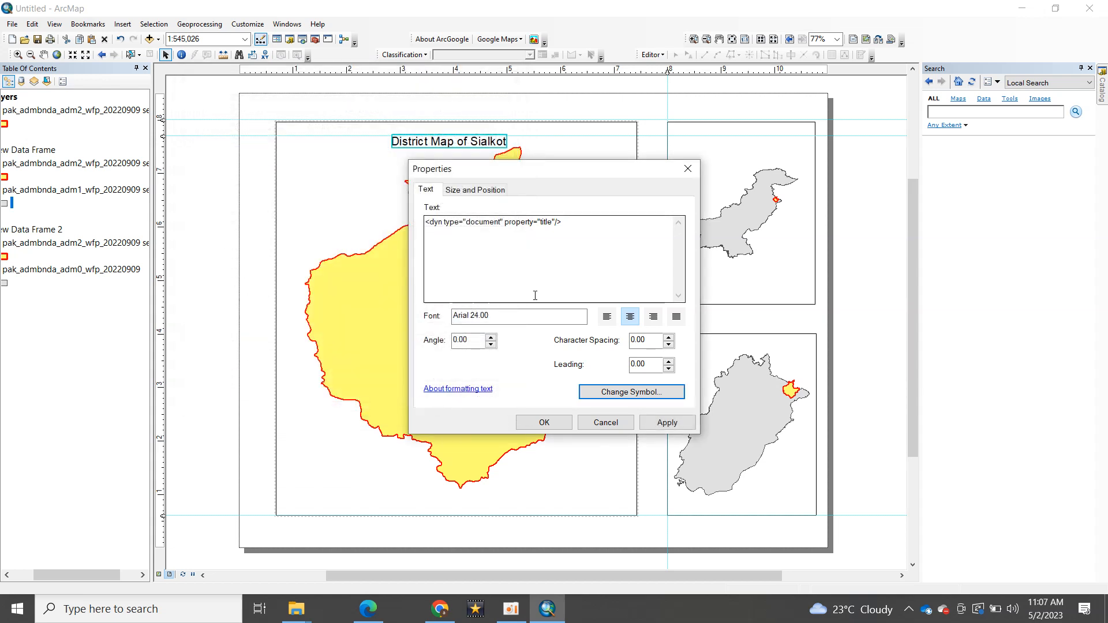
left_click(665, 423)
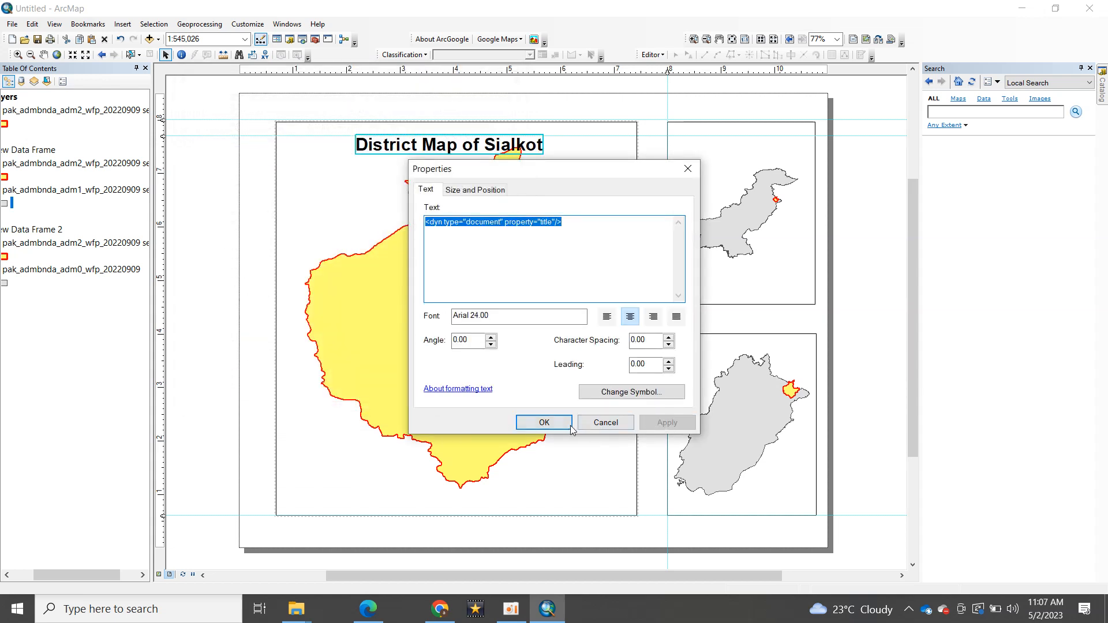
left_click(543, 422)
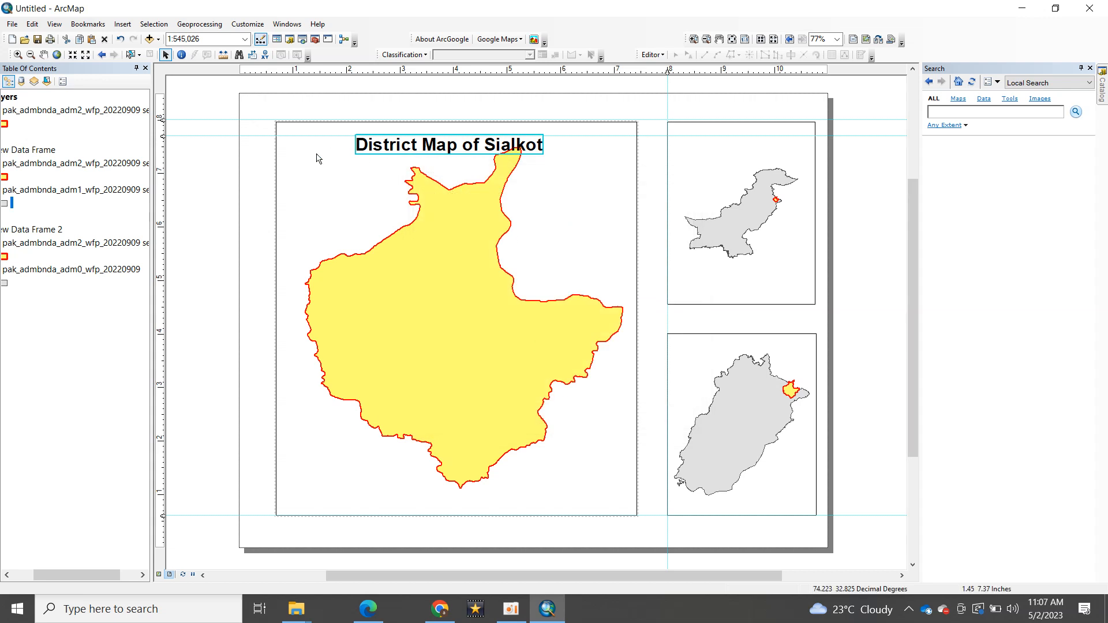
- Pan the Sialkot district down inside the main frame so it clears the map title
left_click(44, 55)
left_click_drag(428, 247, 429, 262)
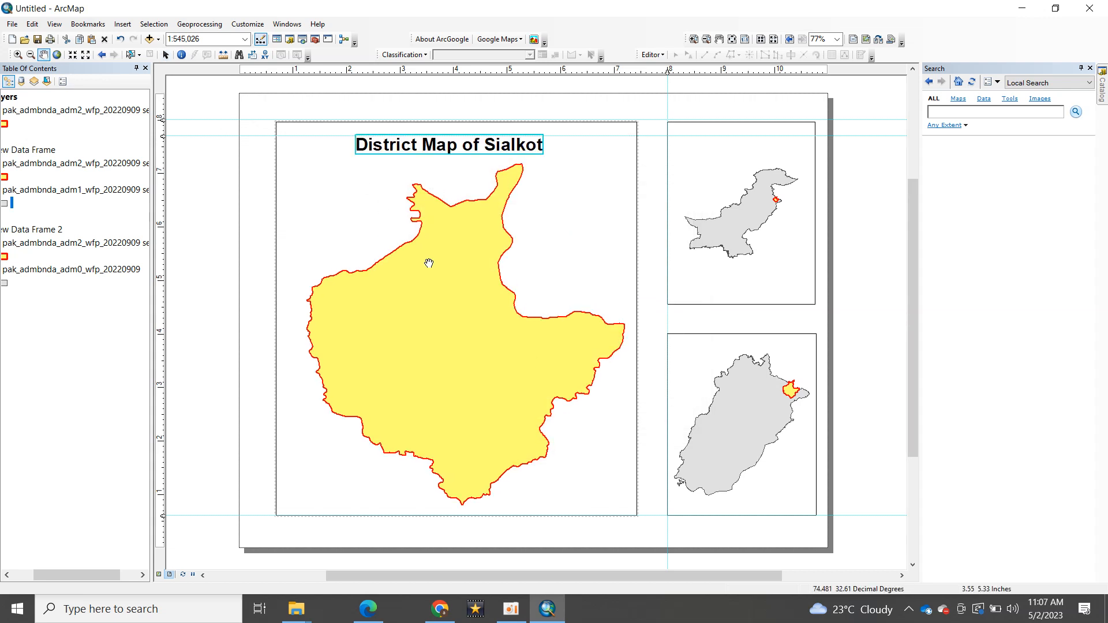
left_click_drag(429, 263, 428, 267)
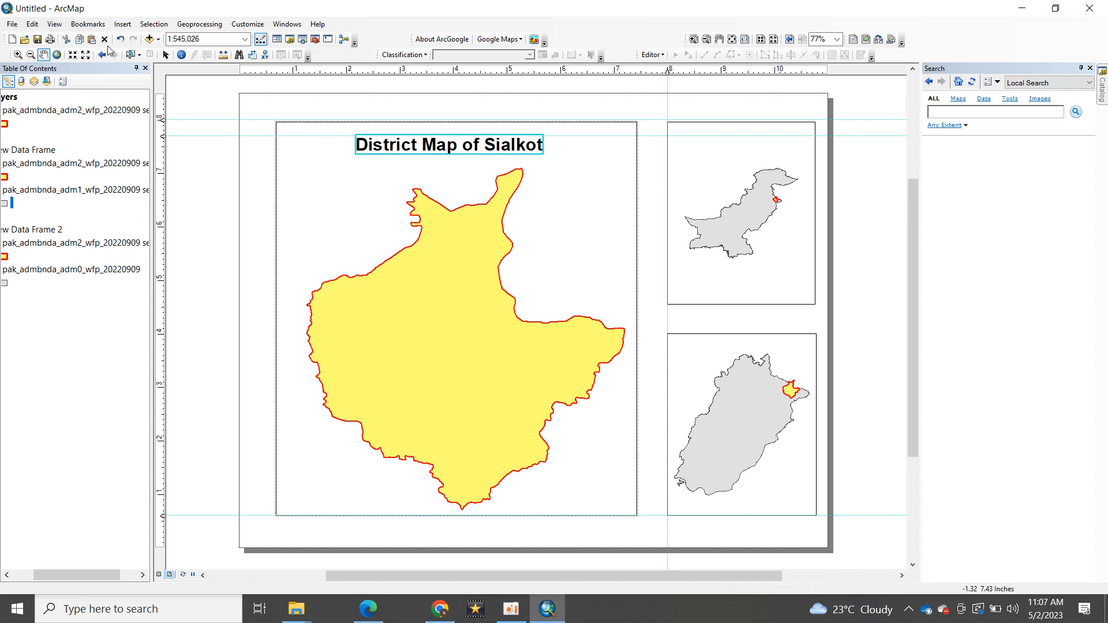
left_click(165, 54)
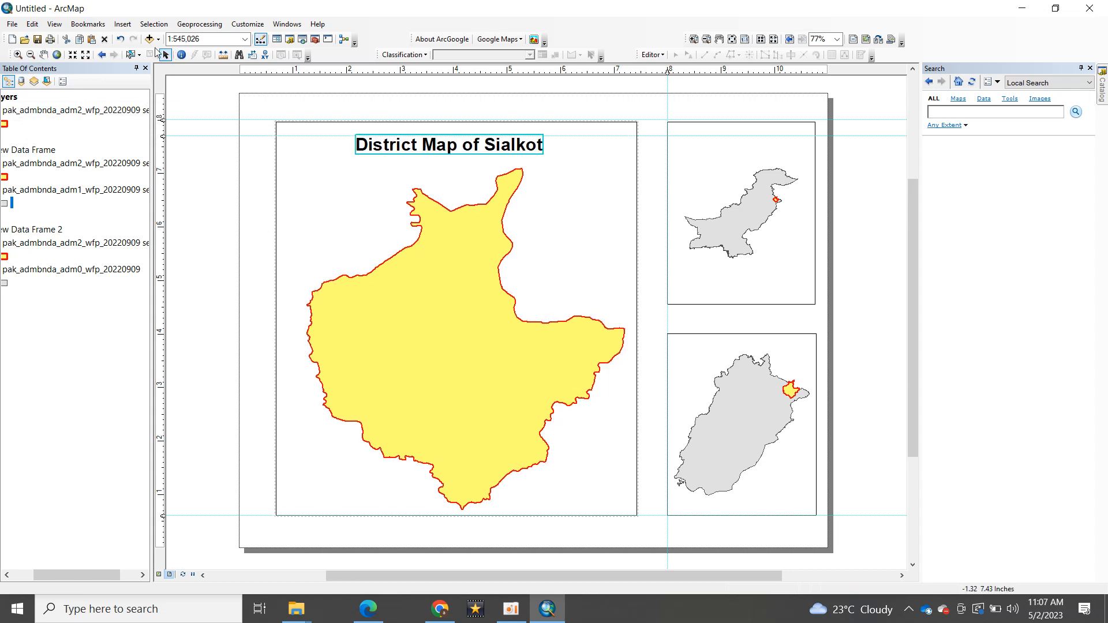
- Insert an ESRI North 8 north arrow and place it in the upper-right corner of the main frame
left_click(122, 23)
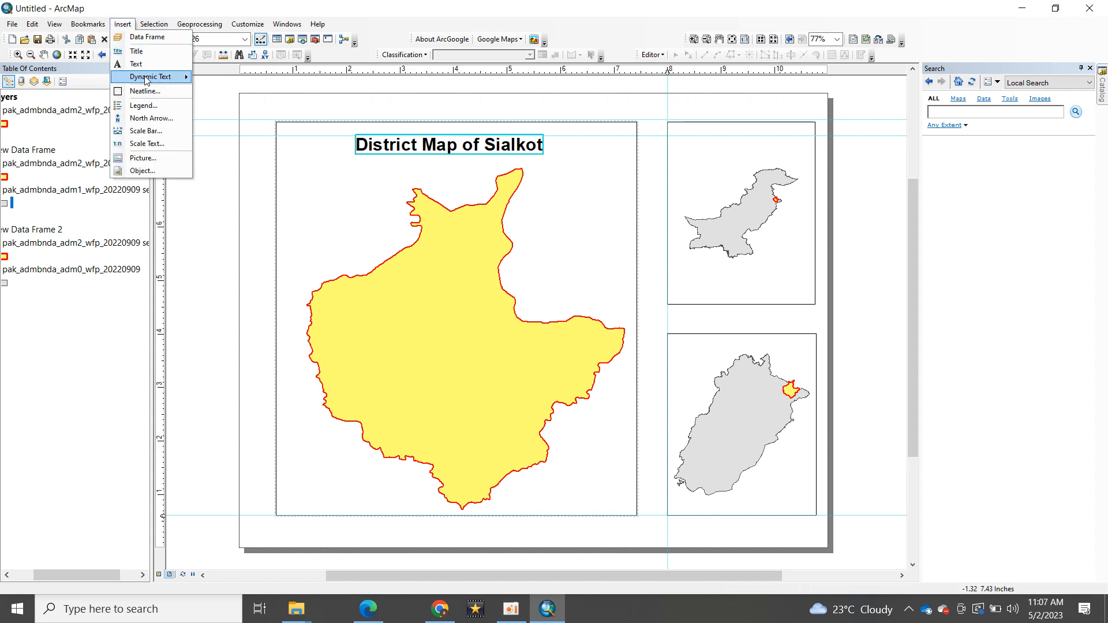
left_click(151, 118)
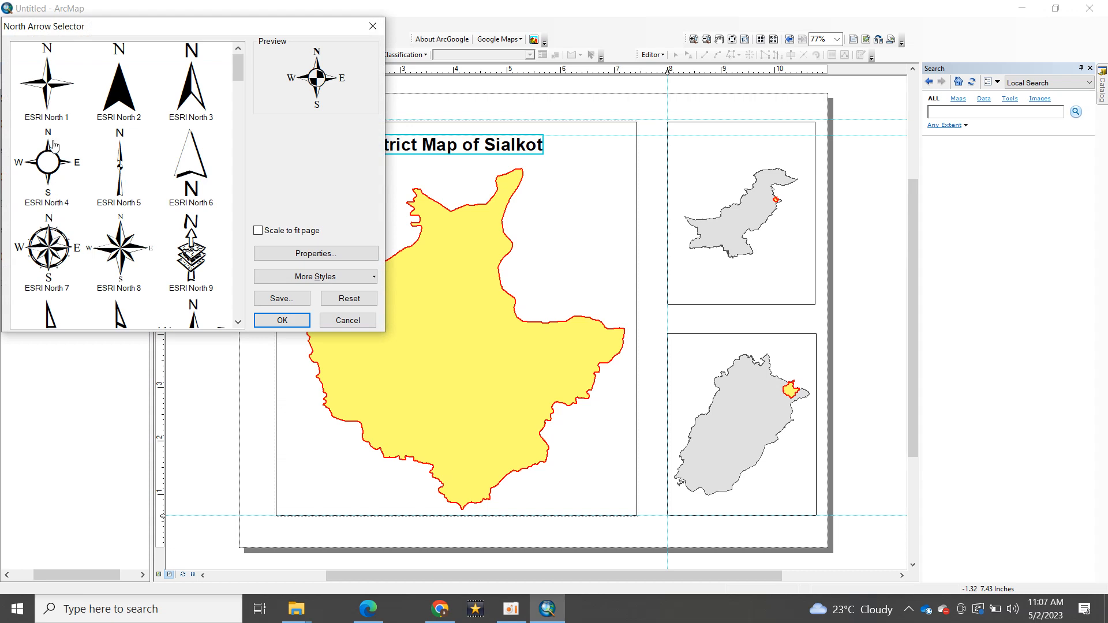
left_click(46, 88)
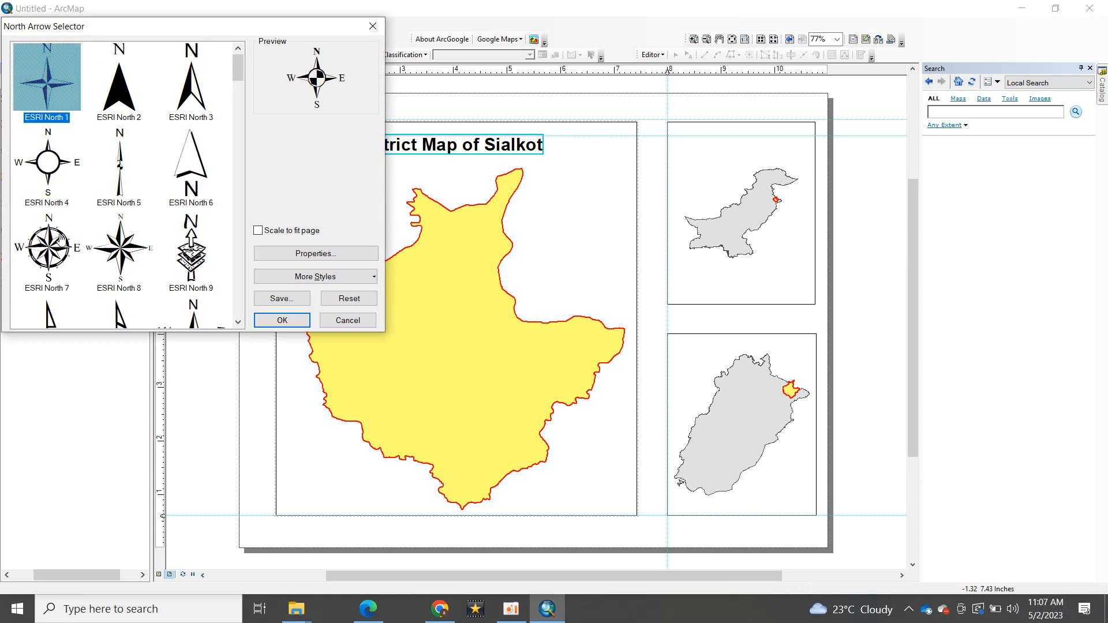
left_click(125, 248)
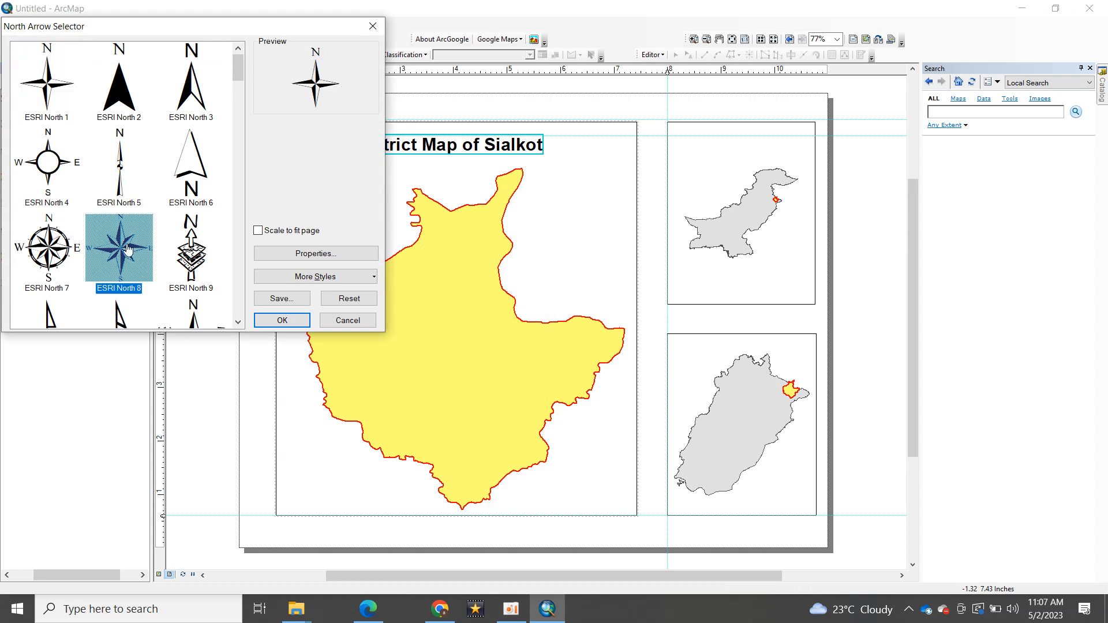
left_click(284, 321)
left_click_drag(462, 363, 595, 171)
left_click(237, 218)
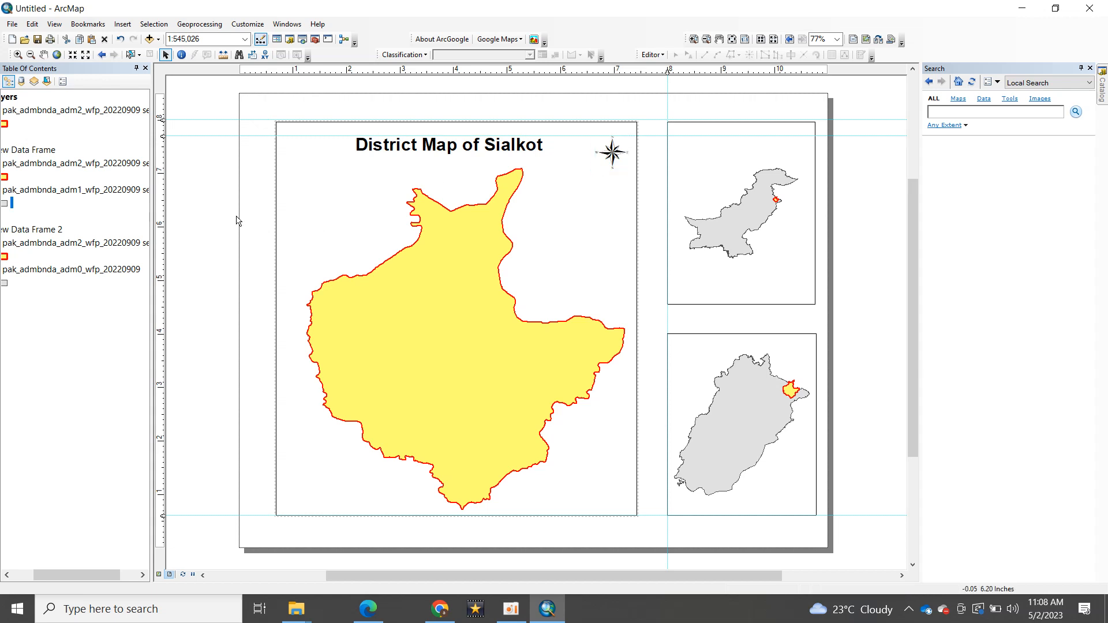
- Insert a Scale Line 3 scale bar and place it in the lower-left corner of the main frame
left_click(122, 24)
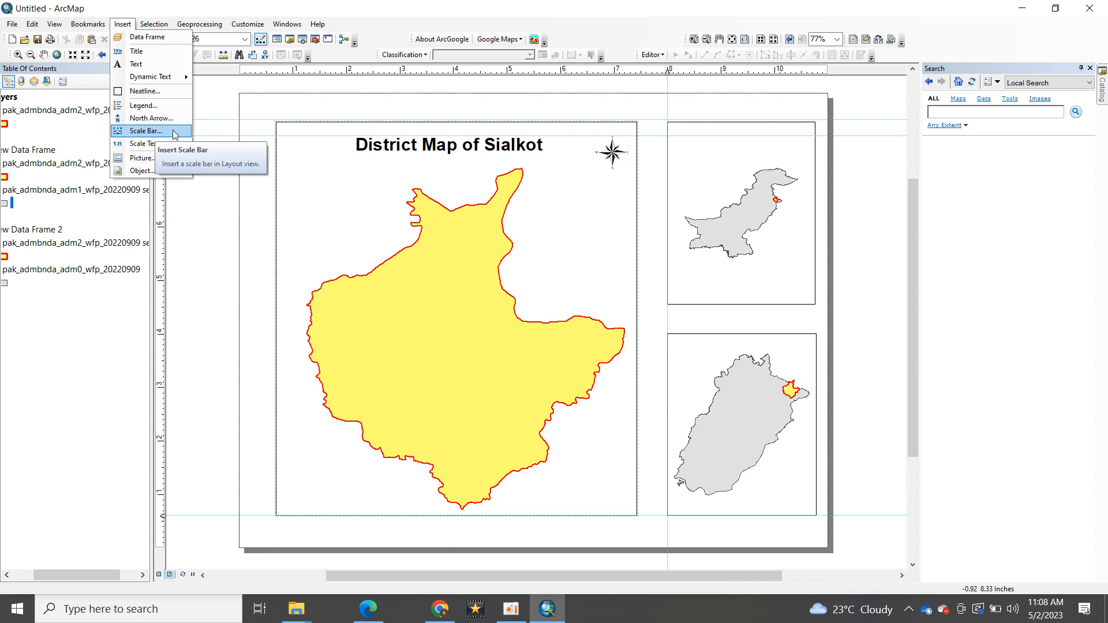
left_click(154, 131)
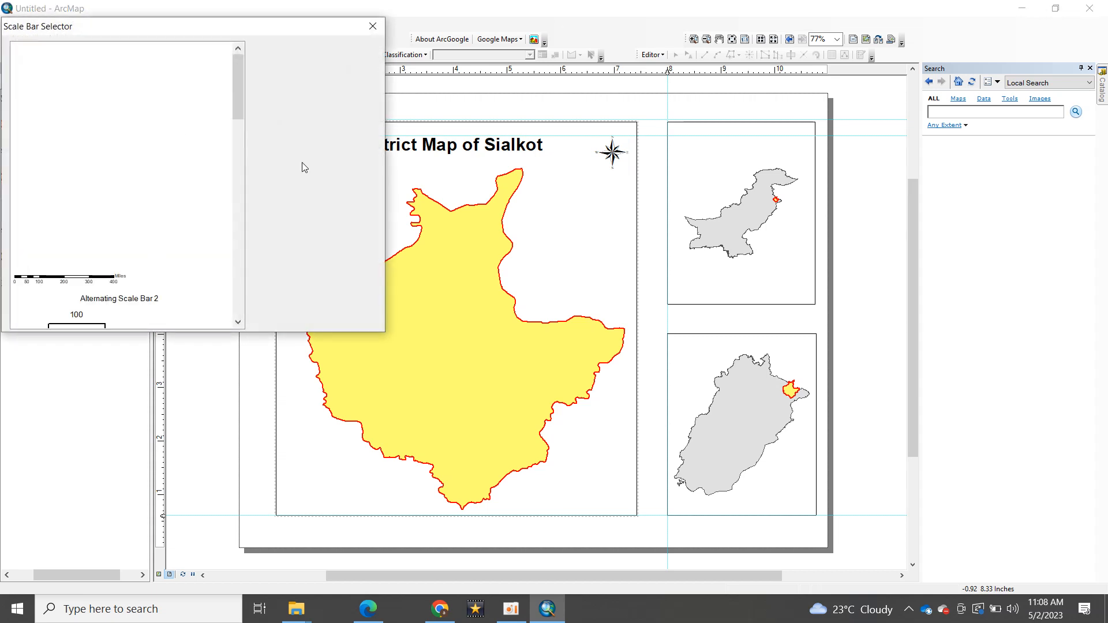
left_click(137, 152)
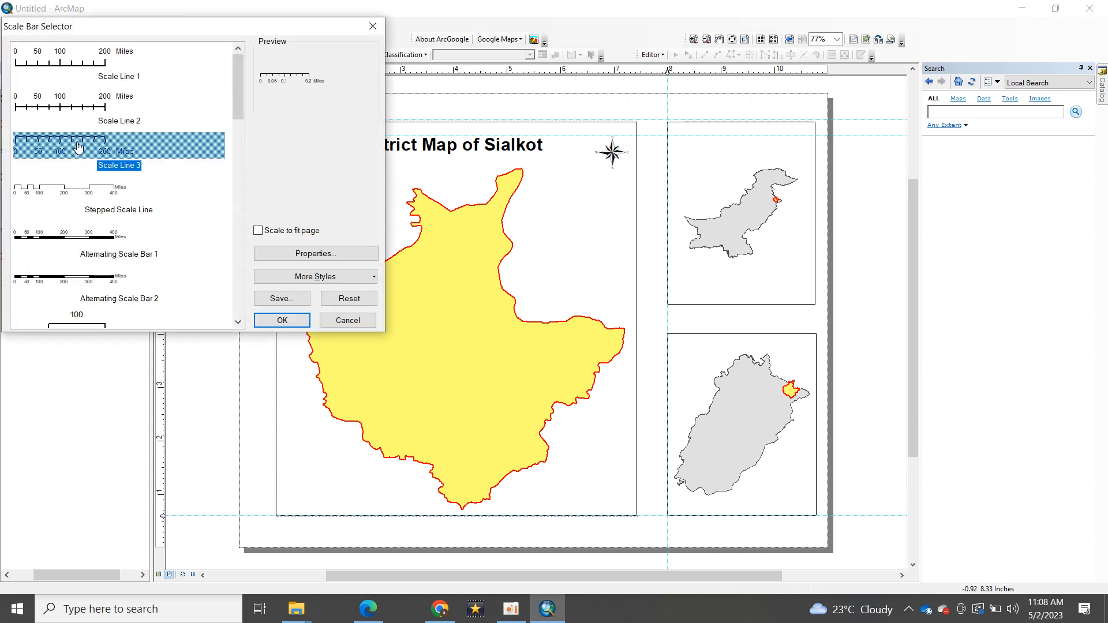
left_click(283, 321)
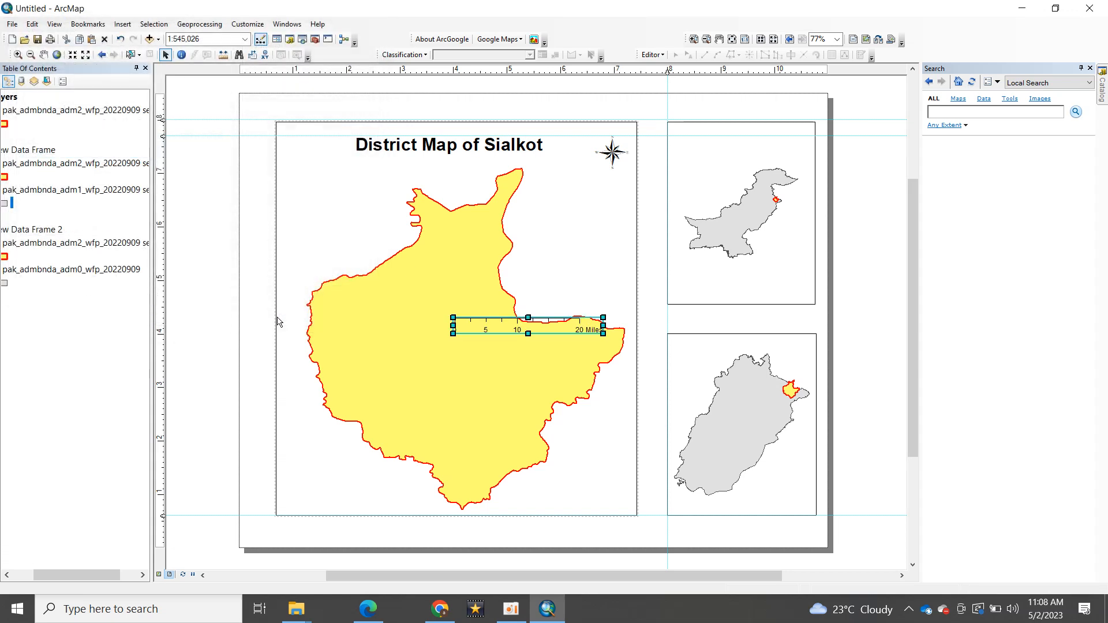
left_click_drag(518, 331, 347, 500)
- Set the scale bar's number of subdivisions to 0 and its division units to Kilometers
double_click(347, 499)
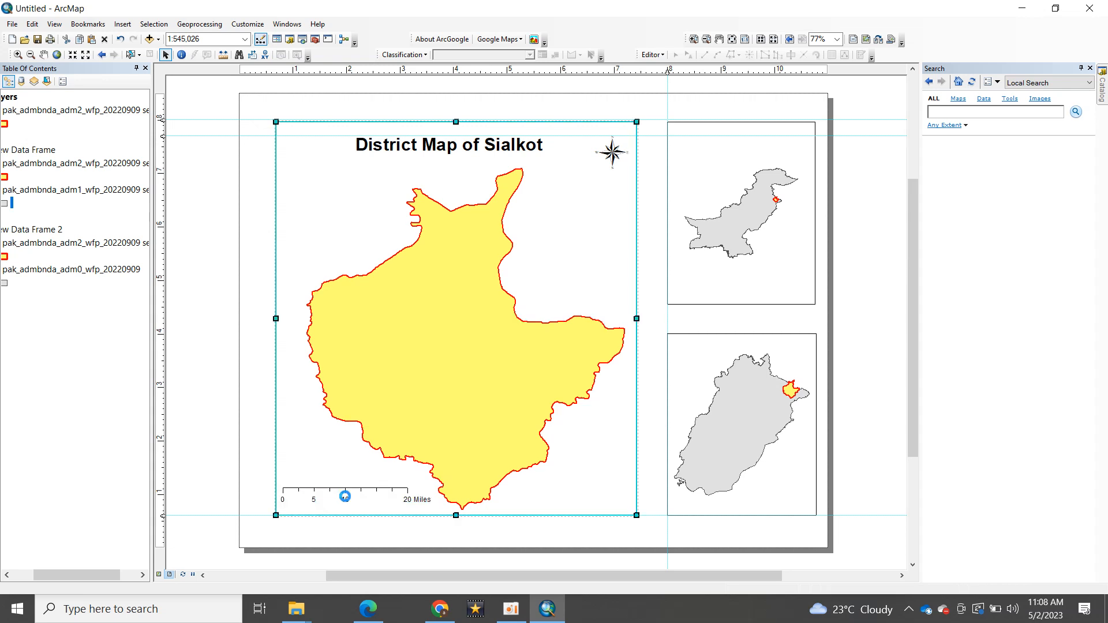
left_click(538, 232)
double_click(538, 232)
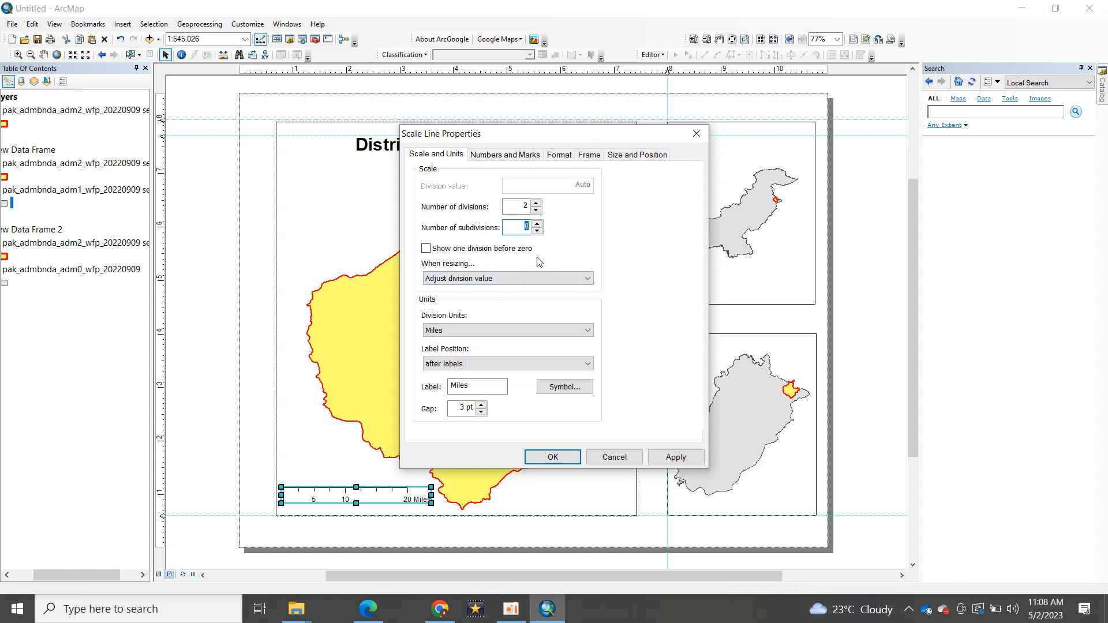
left_click(531, 330)
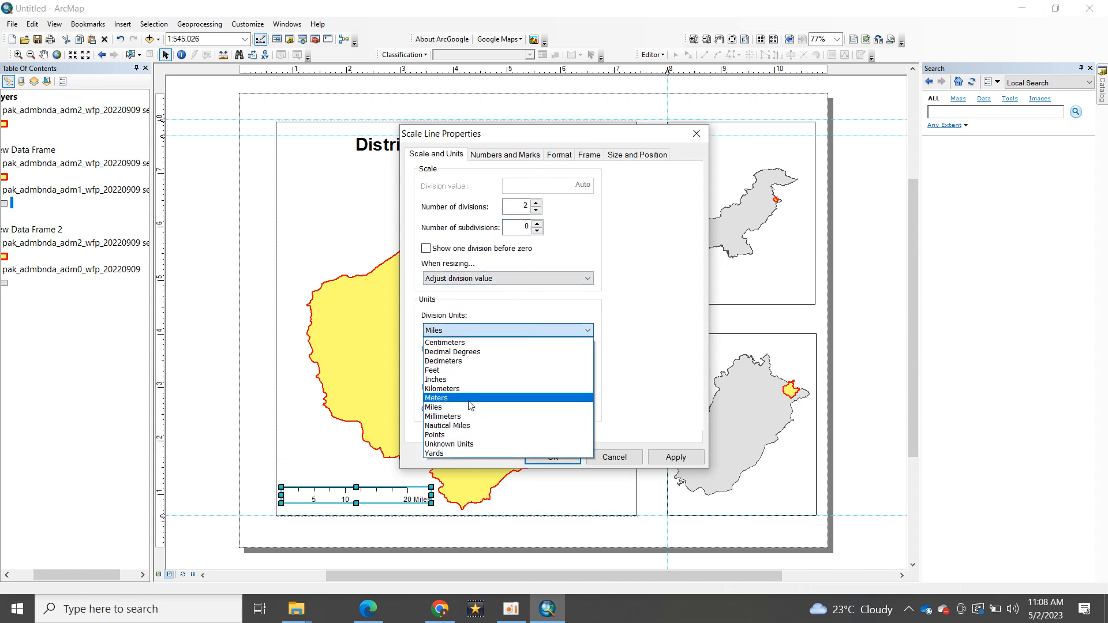
left_click(468, 393)
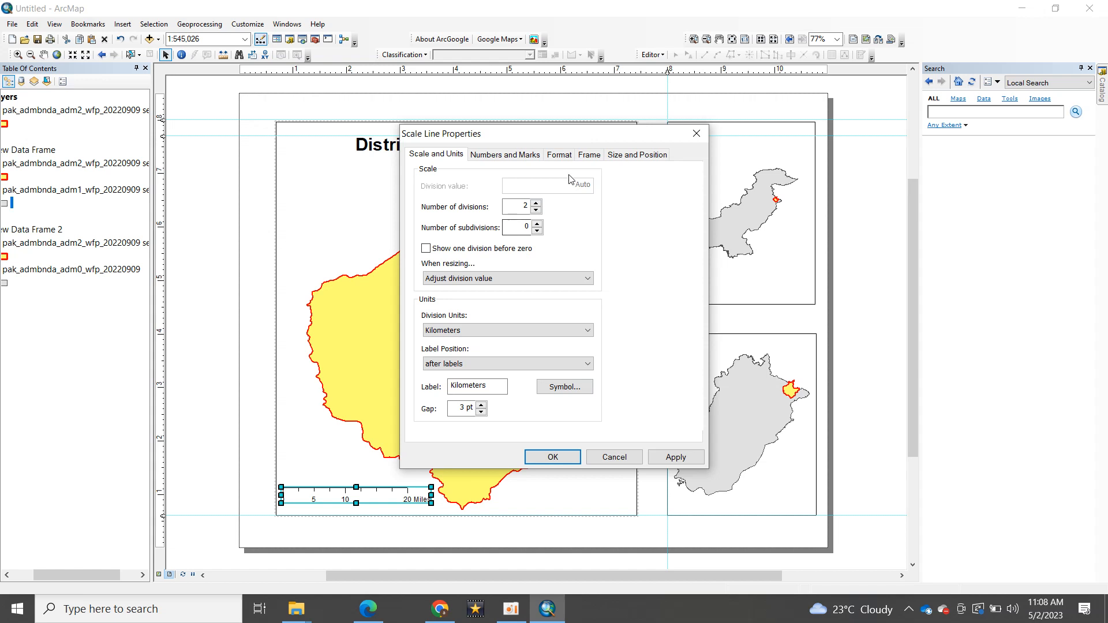
- Format the scale bar text as bold, size 12, and widen the bar to span 20 kilometers
left_click(561, 157)
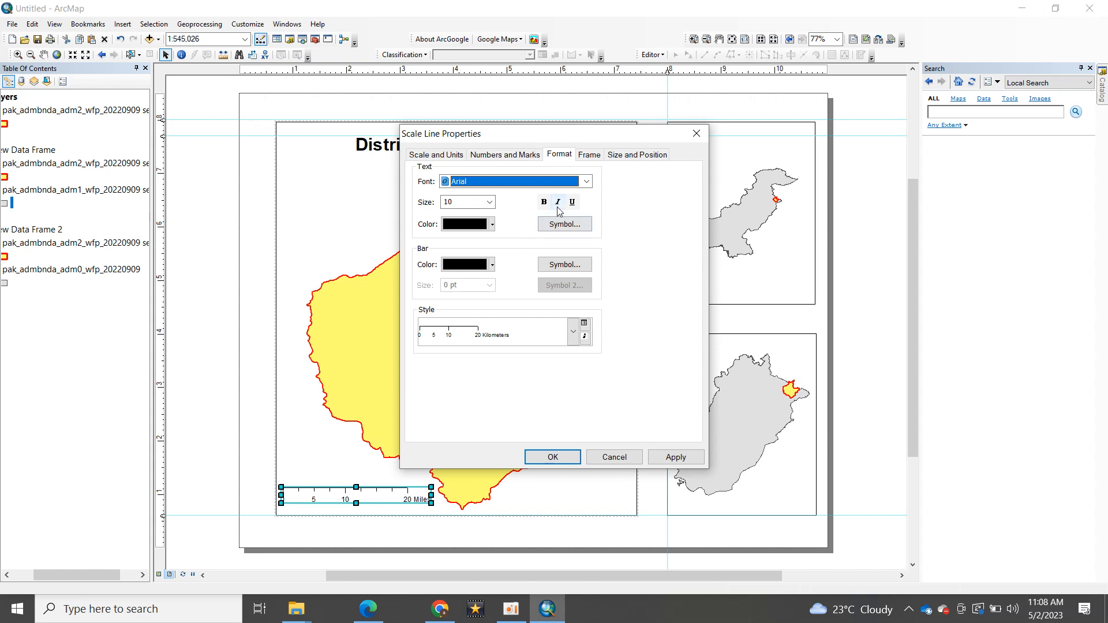
left_click(546, 203)
left_click(490, 202)
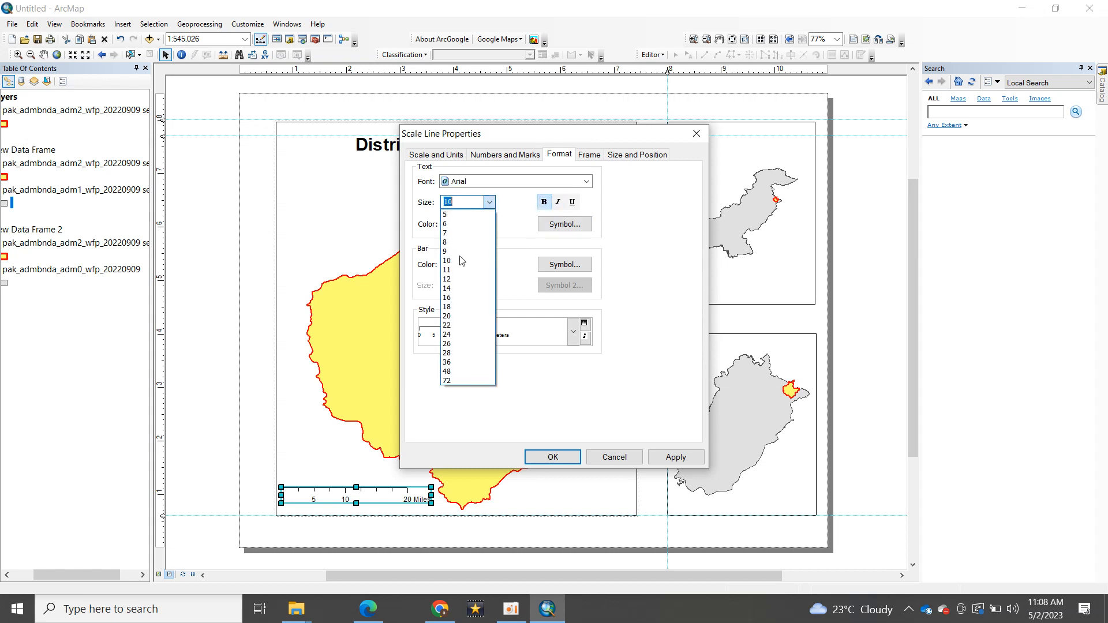
left_click(461, 277)
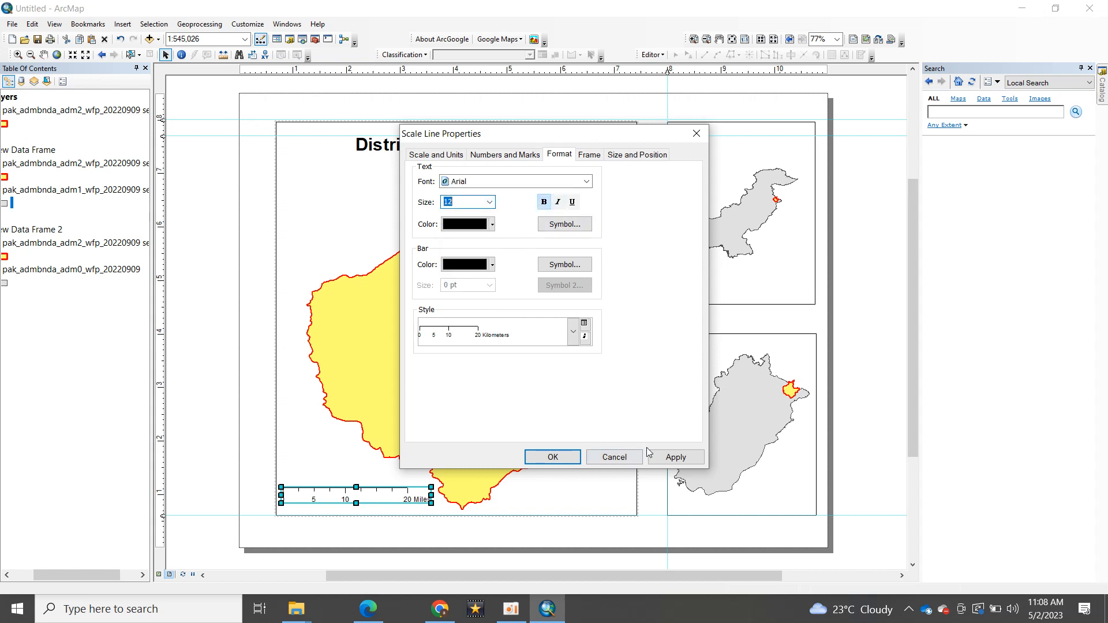
left_click(670, 456)
left_click(553, 457)
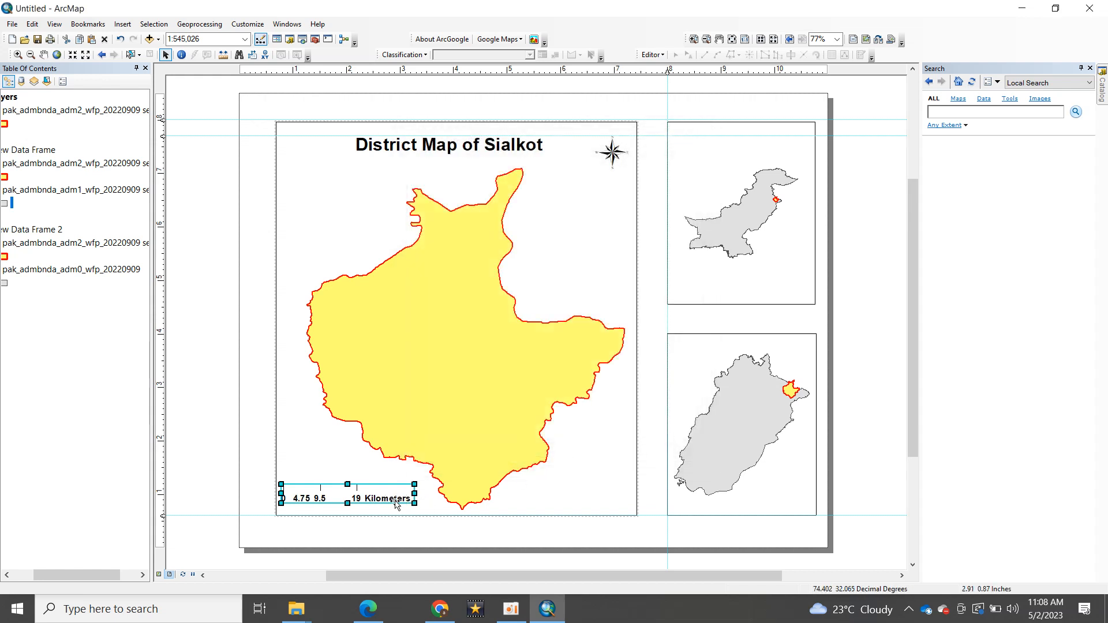
left_click_drag(418, 495, 423, 495)
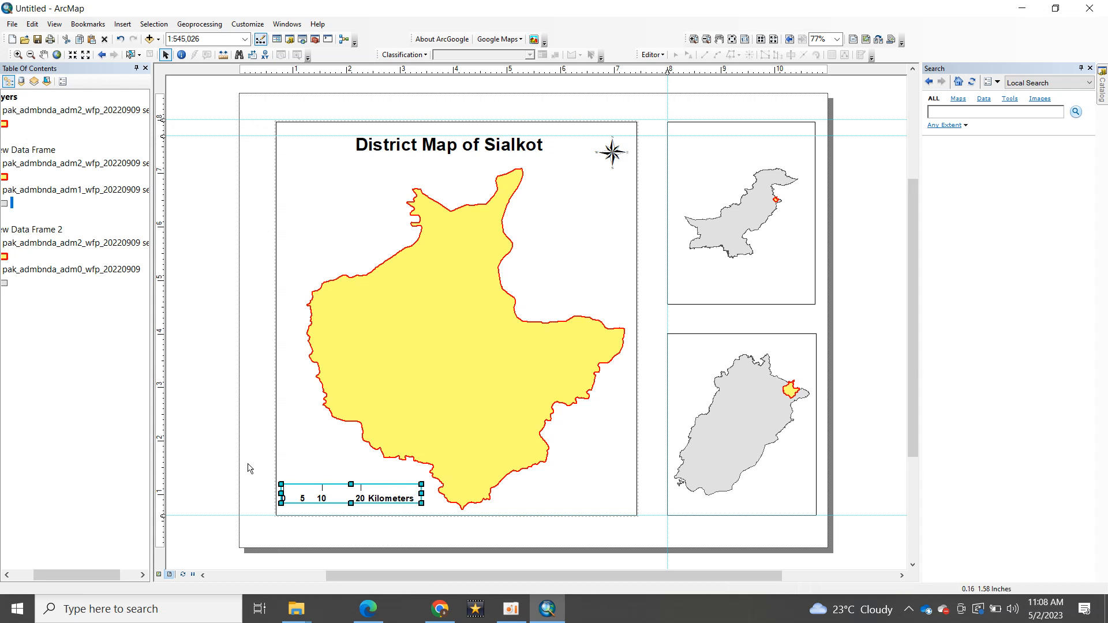
left_click(230, 466)
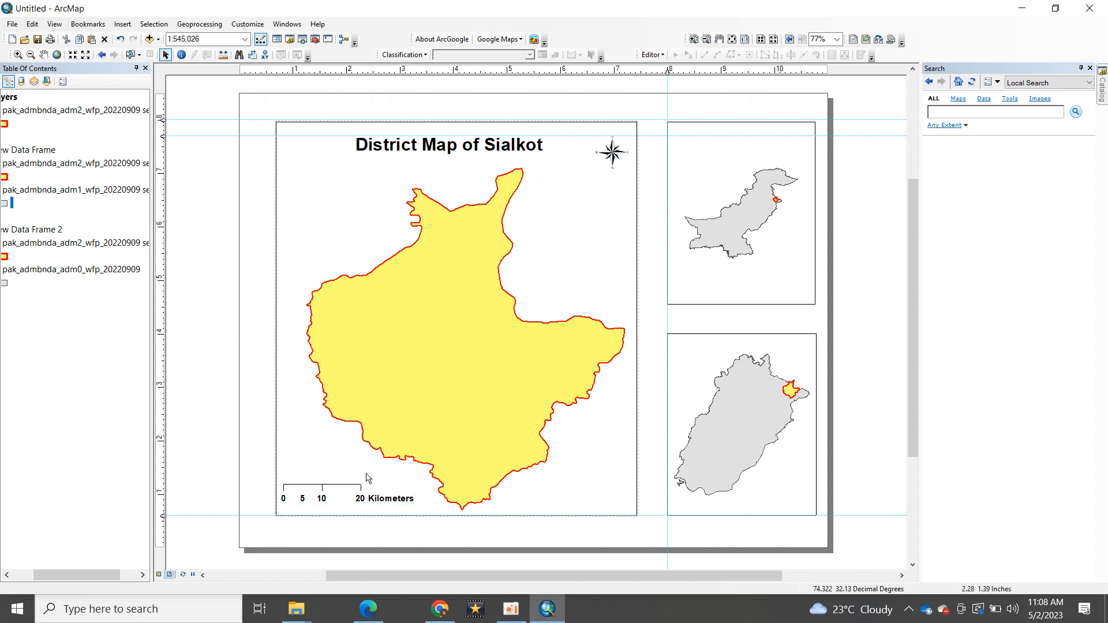
- Start a legend for the main frame's district layer, keeping the title Legend in bold Arial and setting its size to 16
left_click(122, 25)
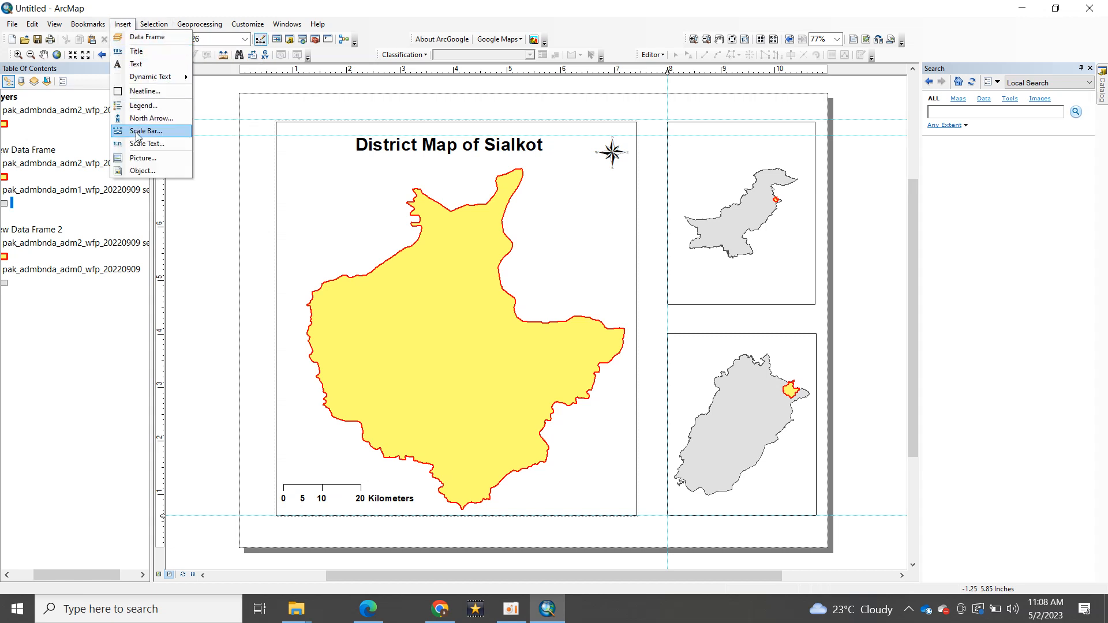
mouse_move(142, 81)
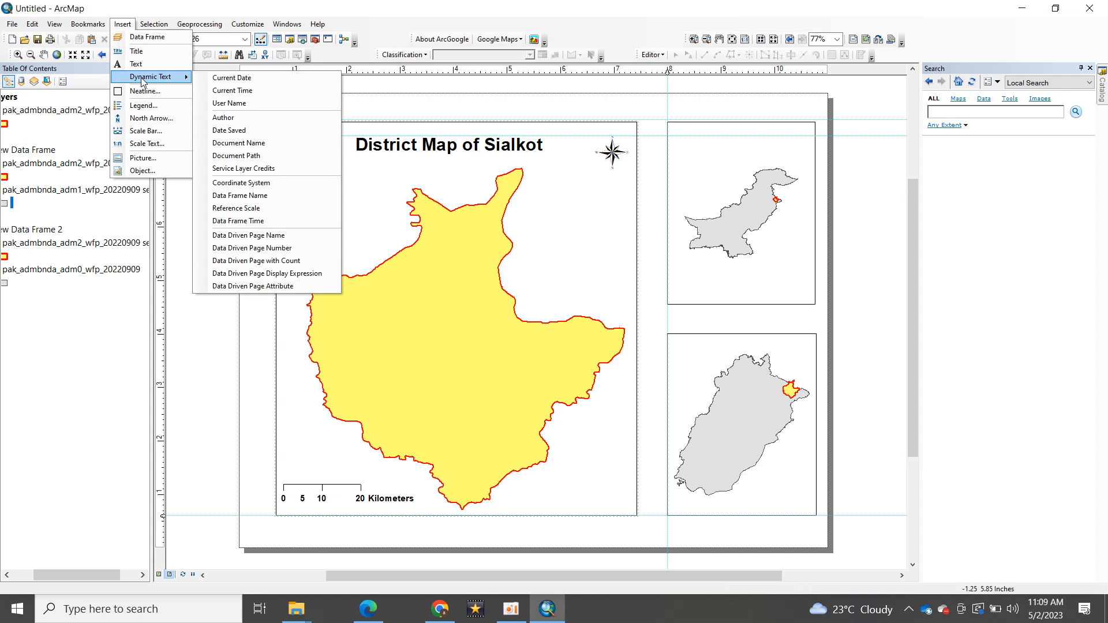
left_click(153, 106)
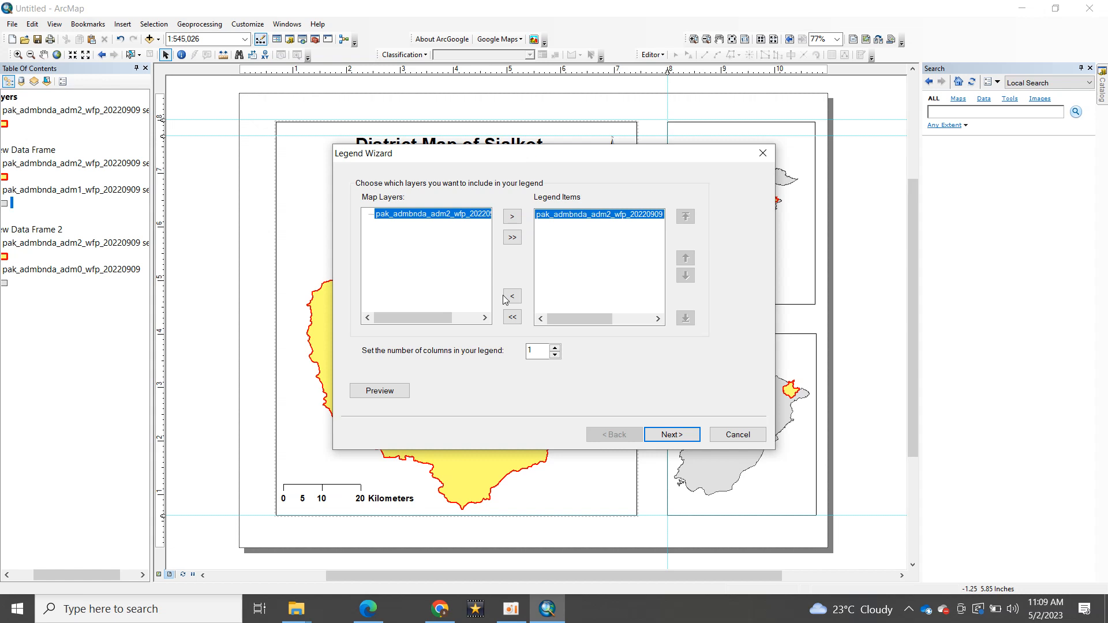
left_click(686, 438)
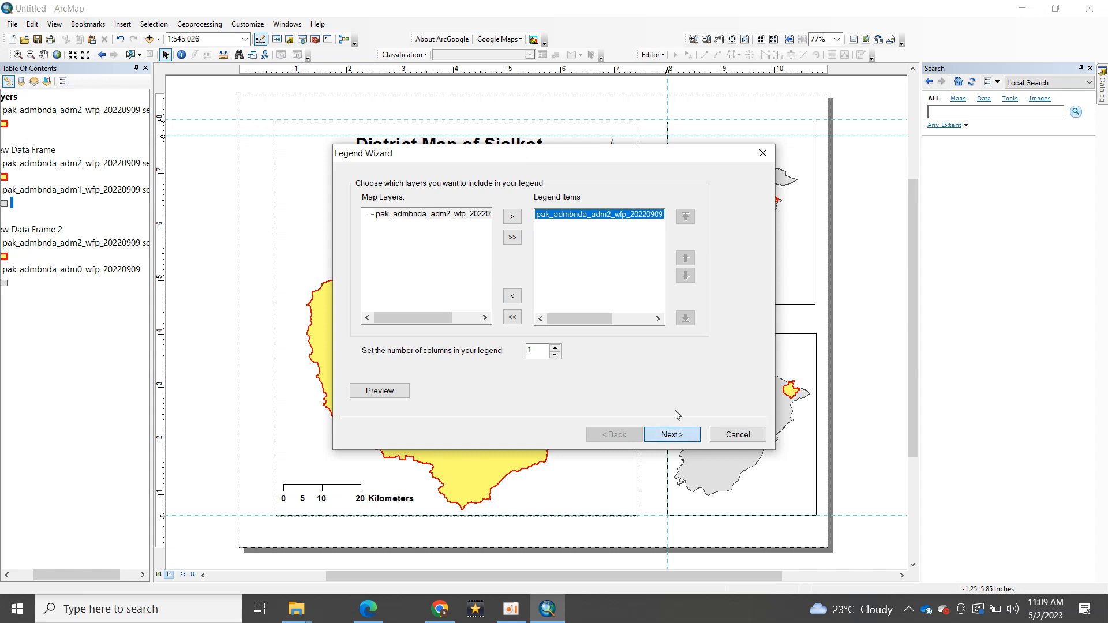
key("Return")
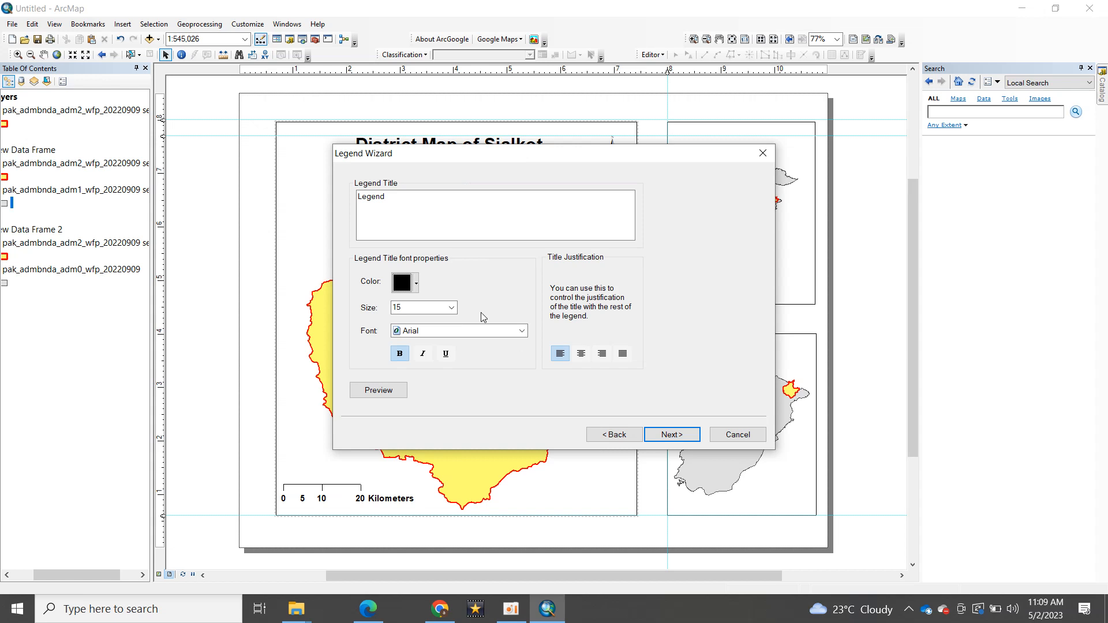
left_click(451, 307)
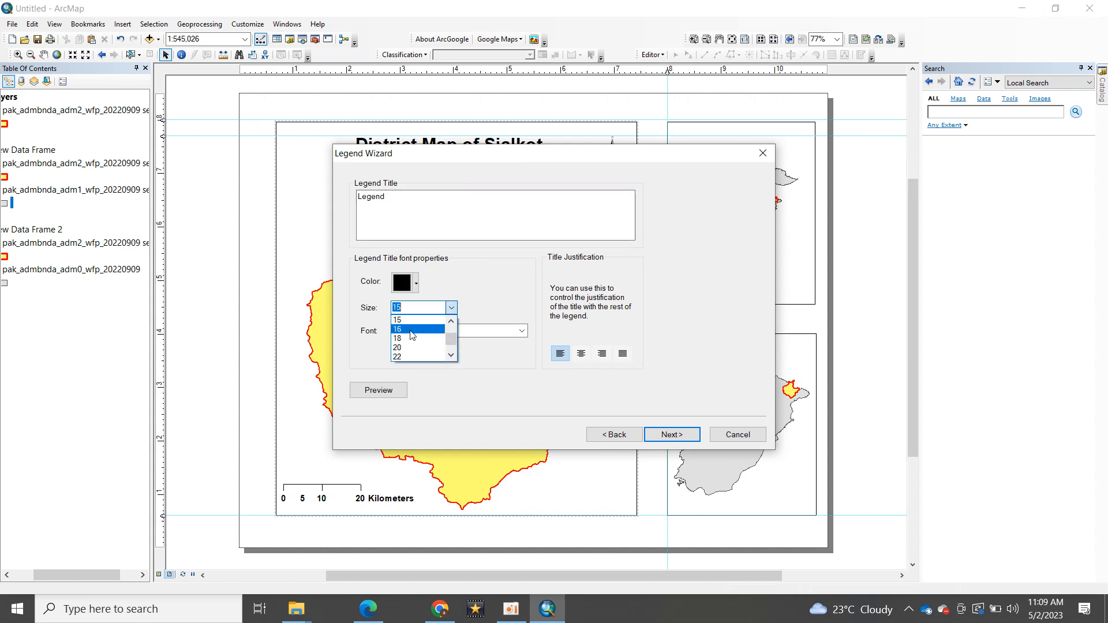
left_click(414, 329)
left_click(397, 356)
left_click(397, 356)
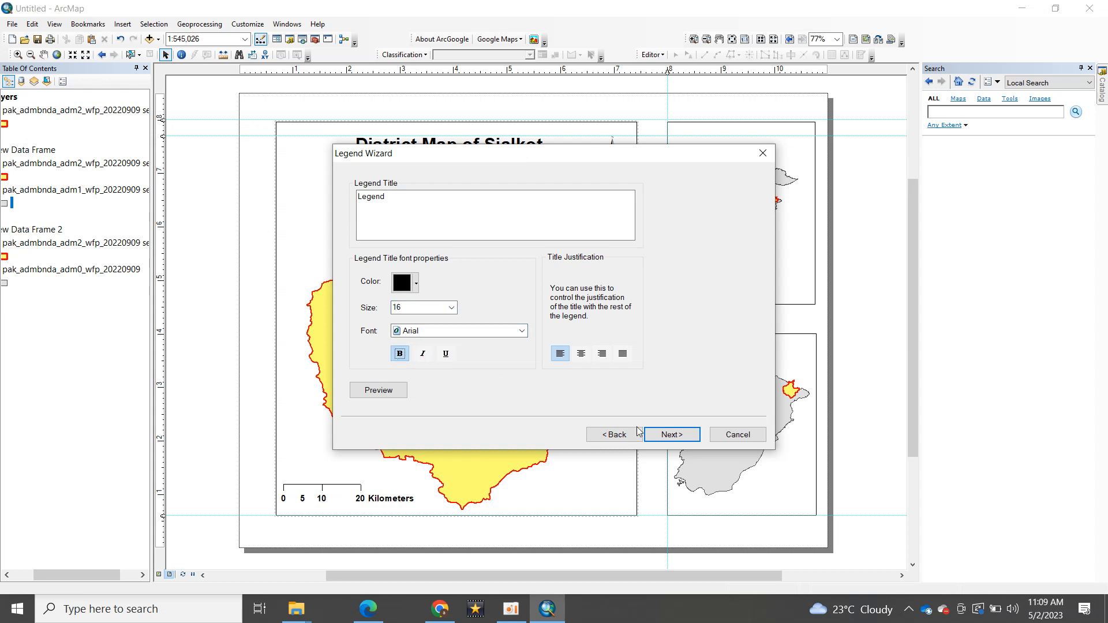
- Finish the legend with a 0.5 Point border and place it in the lower-right corner of the main frame
left_click(656, 437)
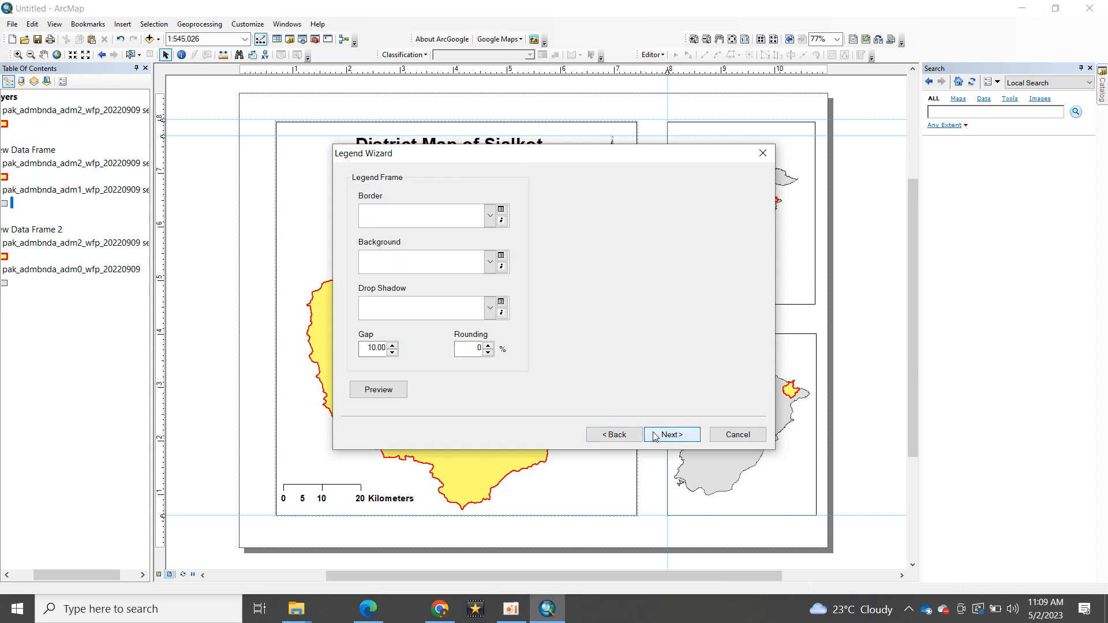
left_click(490, 215)
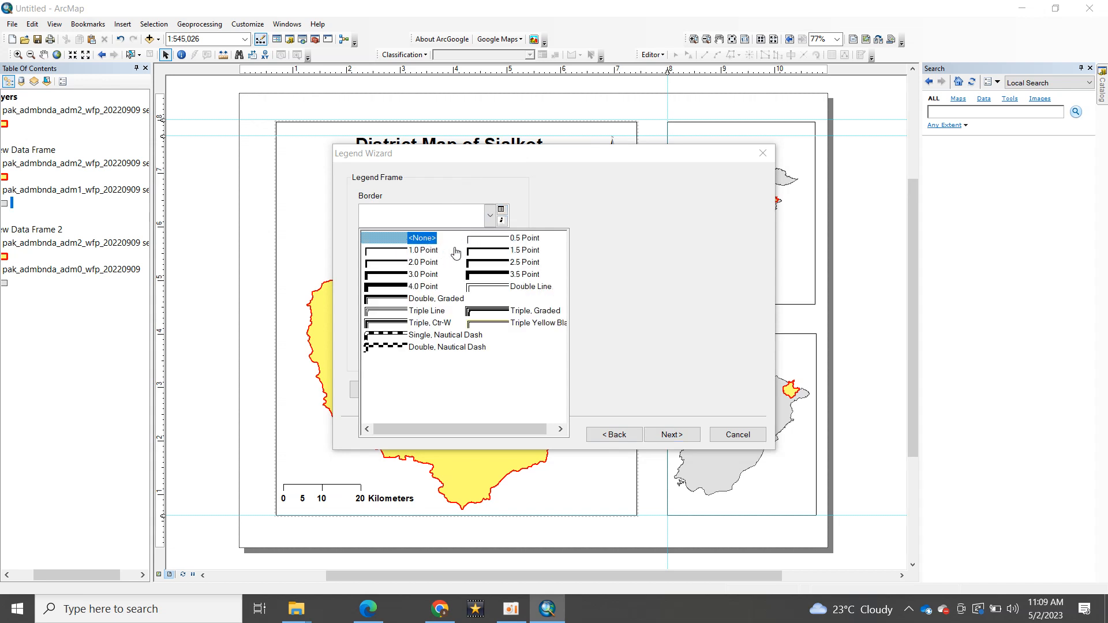
left_click(486, 239)
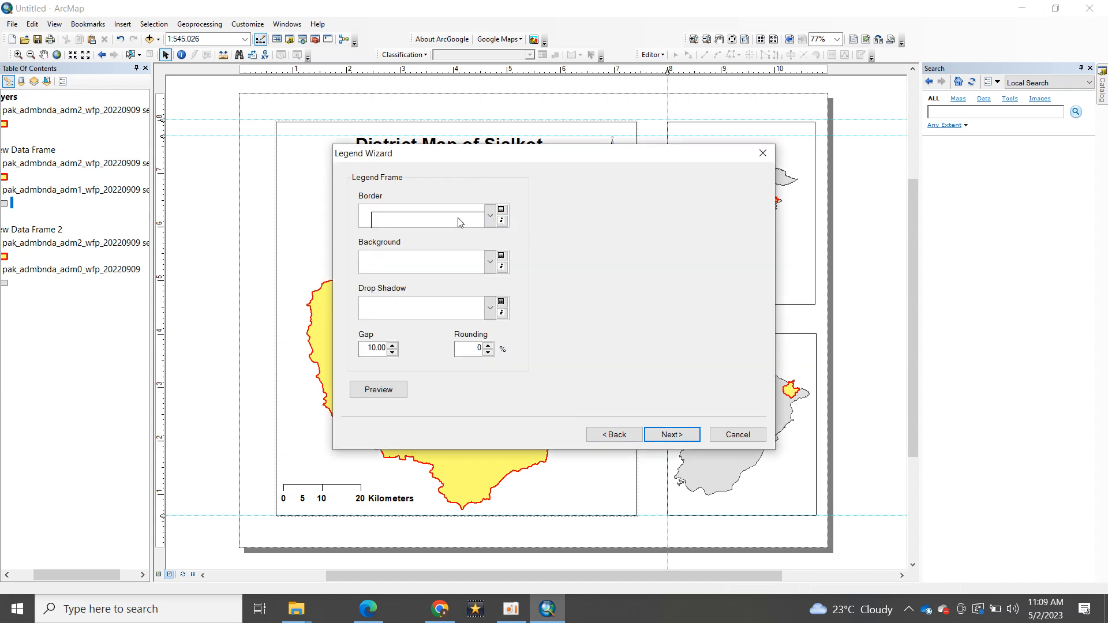
left_click(687, 436)
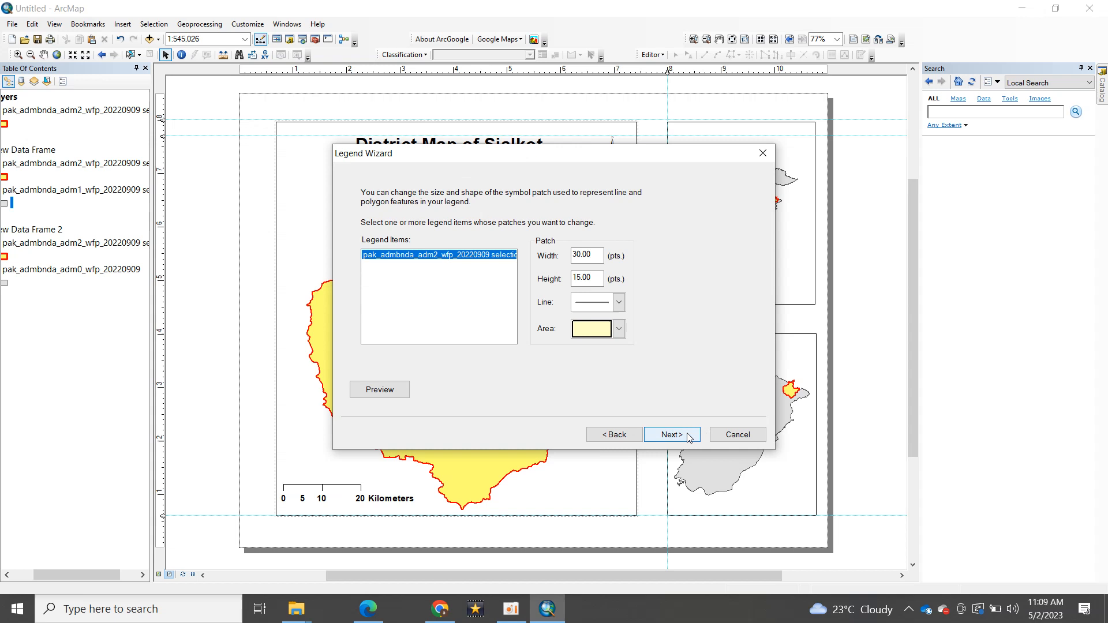
left_click(682, 440)
left_click(678, 437)
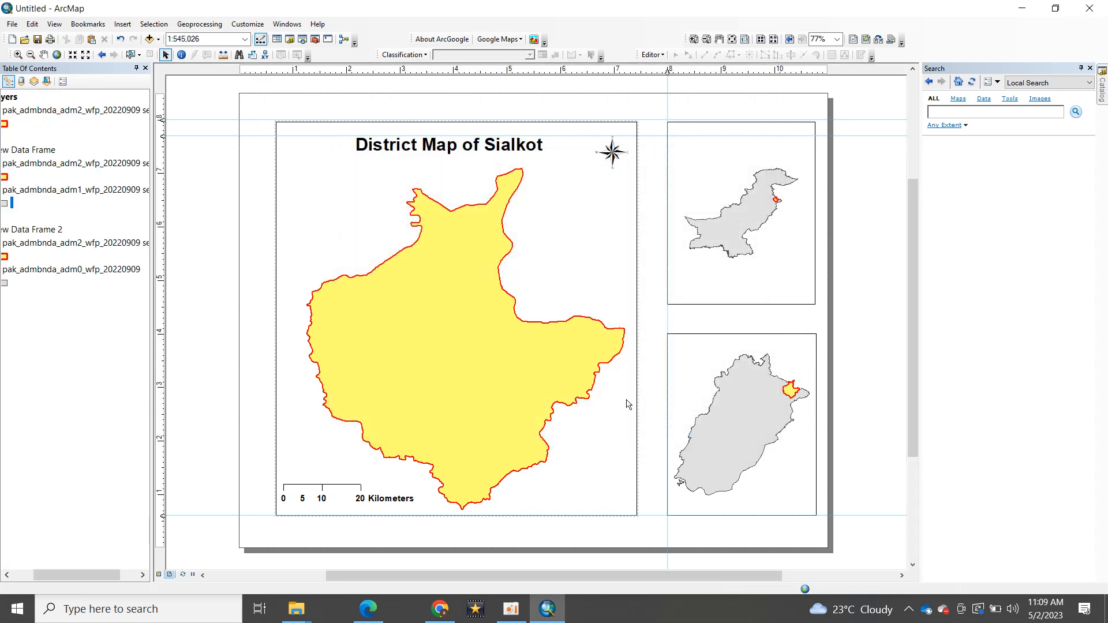
left_click_drag(563, 376, 656, 480)
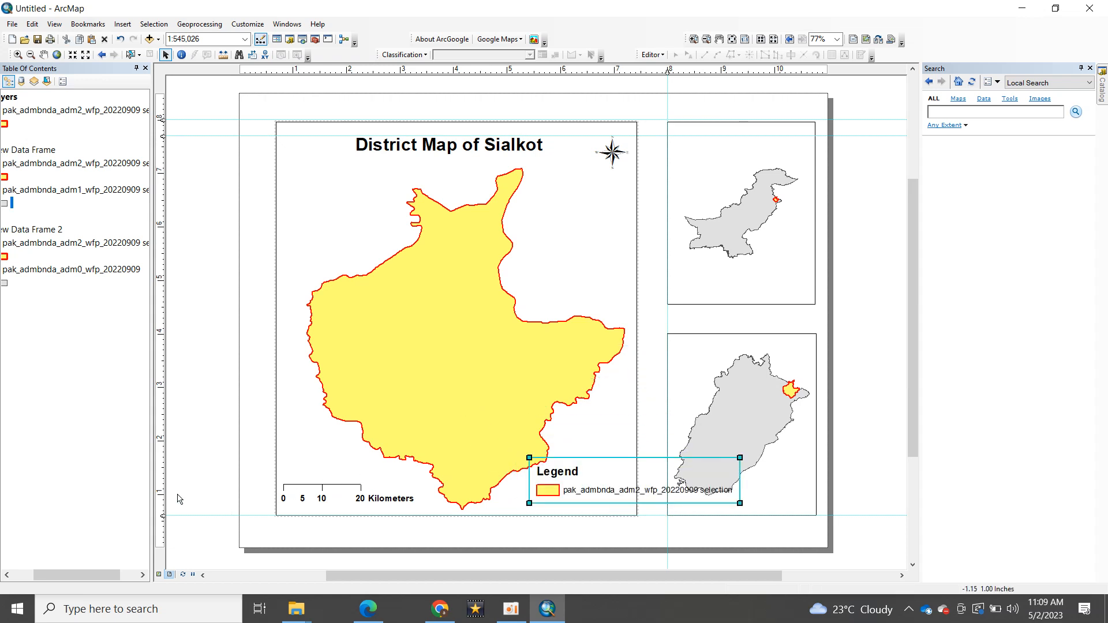
- Widen the table of contents and rename the main frame's district layer as District Boundary
left_click(163, 507)
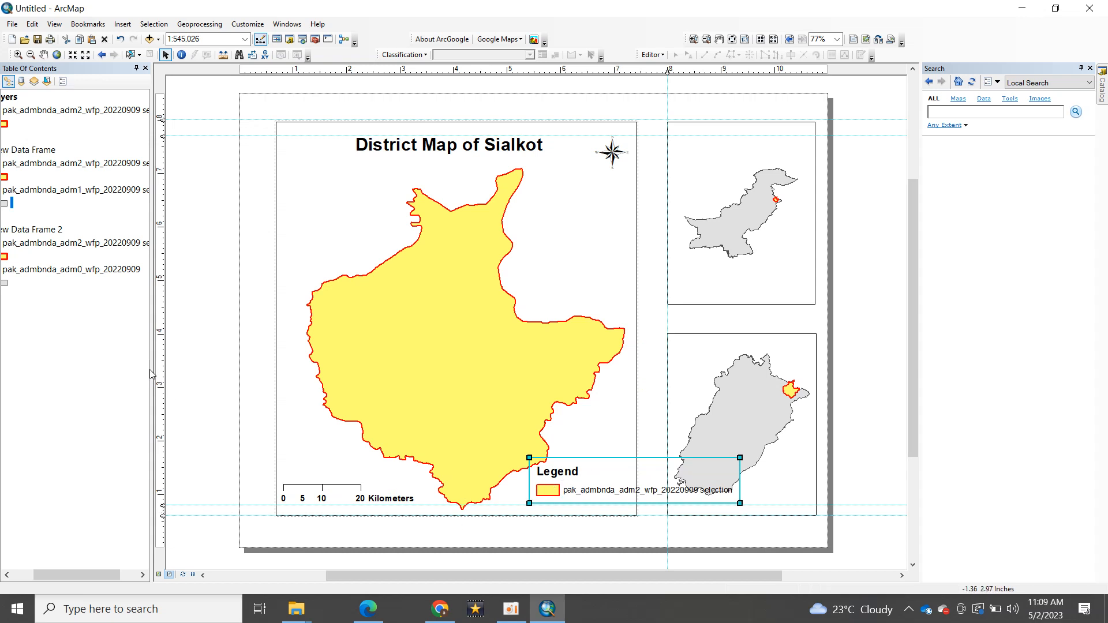
left_click_drag(185, 370, 226, 370)
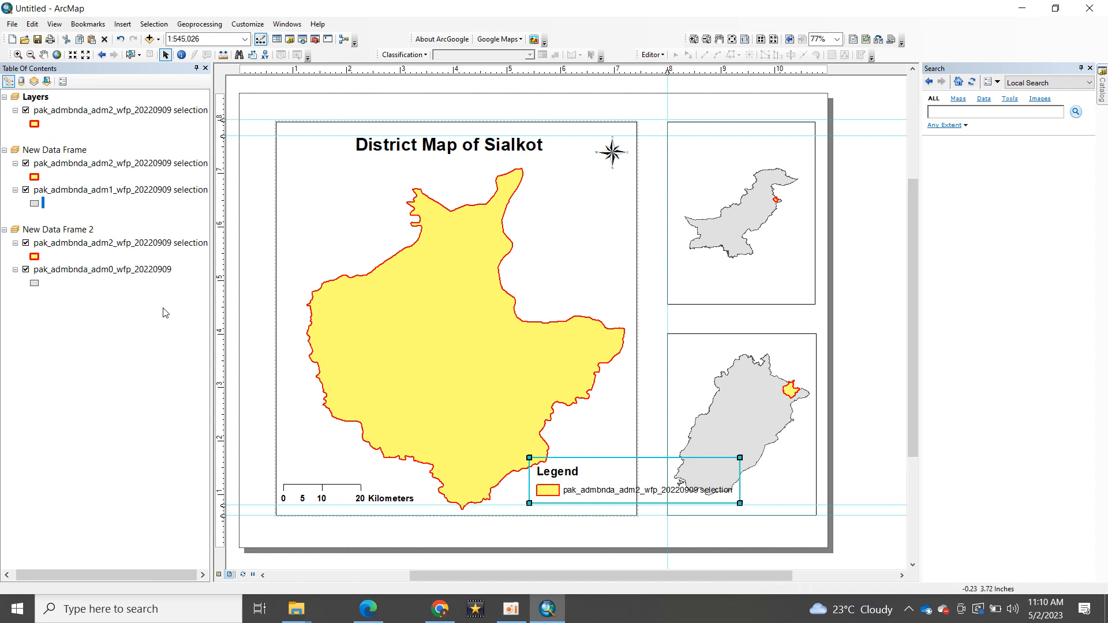
left_click(82, 113)
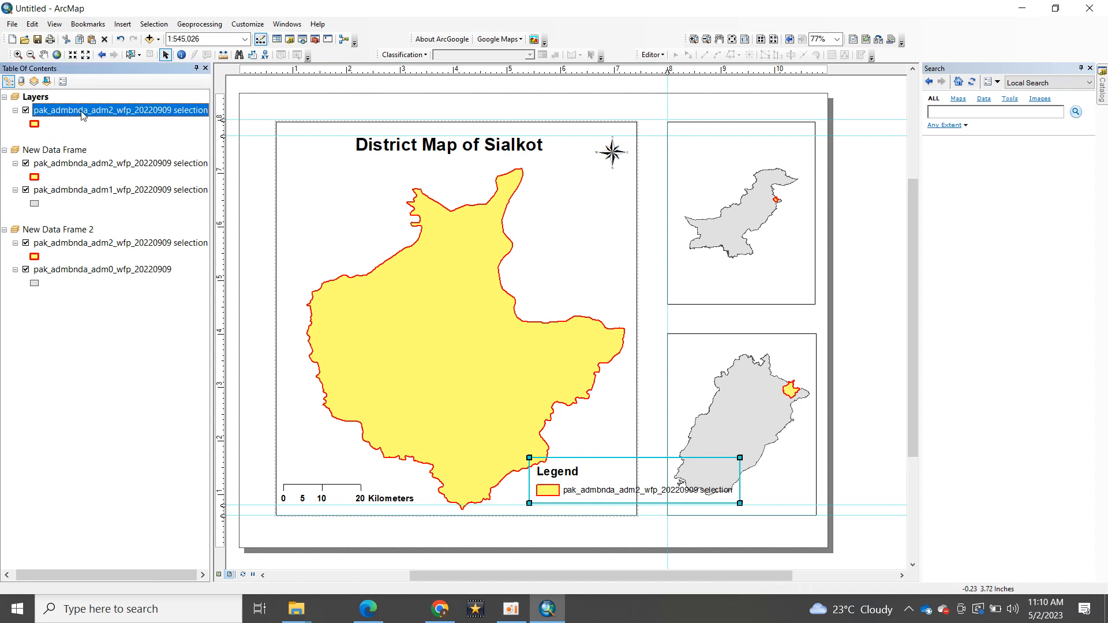
left_click(83, 113)
type("Distri")
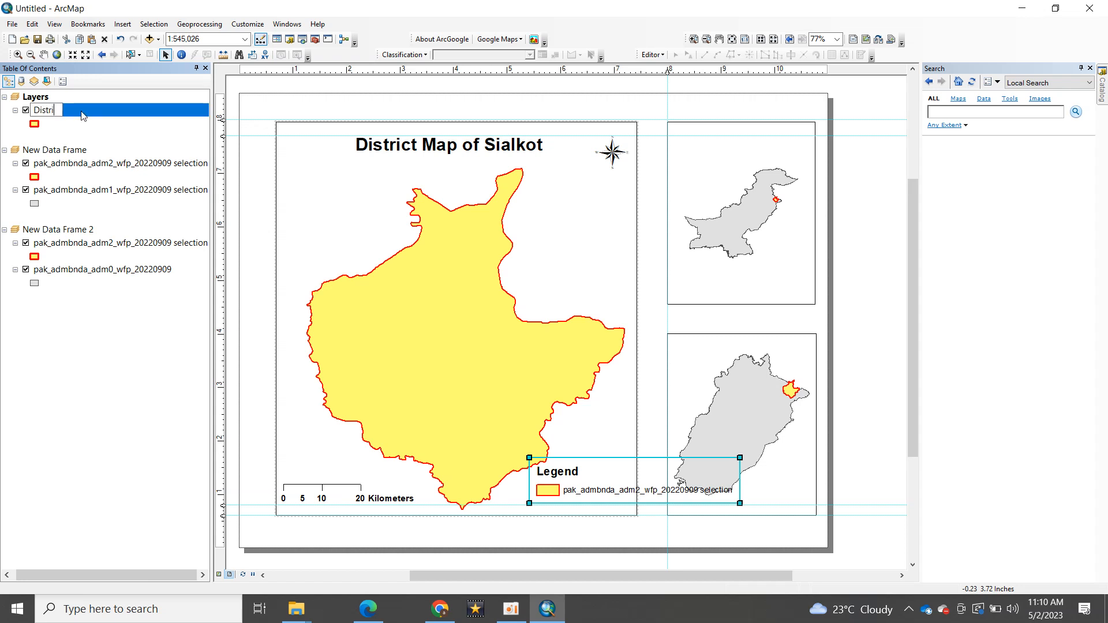
type("ct Boundary")
key("Return")
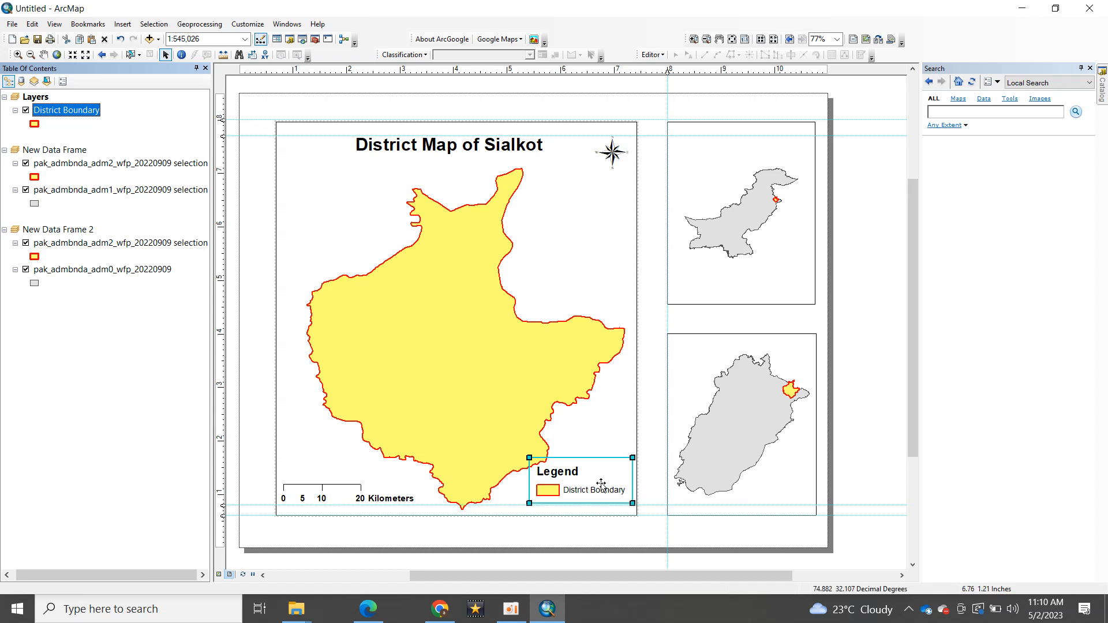
left_click(848, 455)
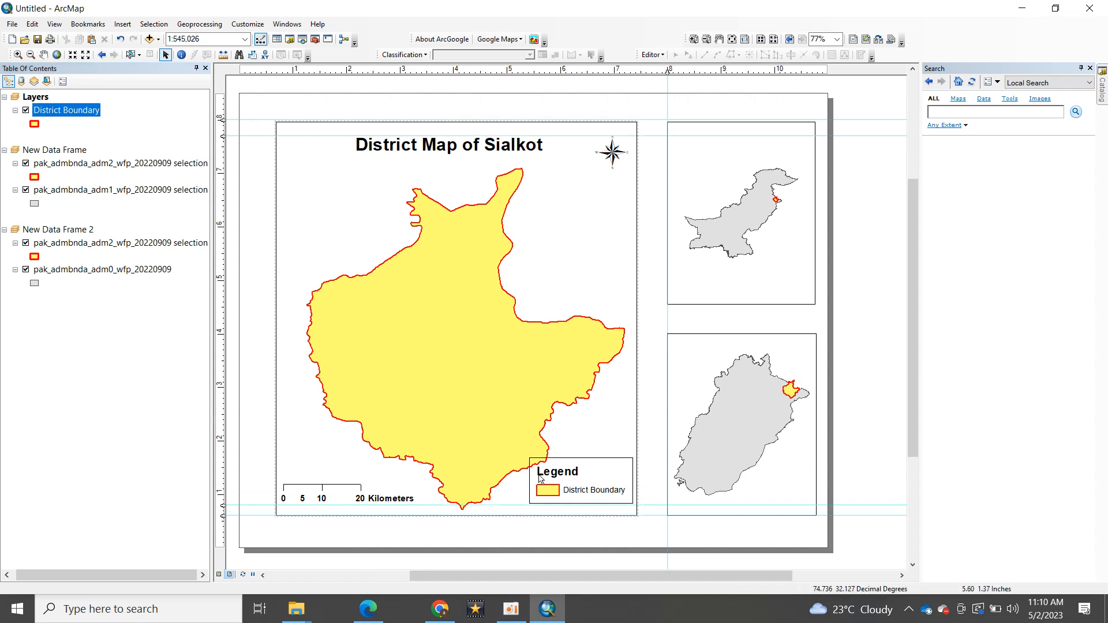
- Shrink the legend from its upper-left corner and shift the district map slightly upward inside the main frame to clear it
left_click(565, 480)
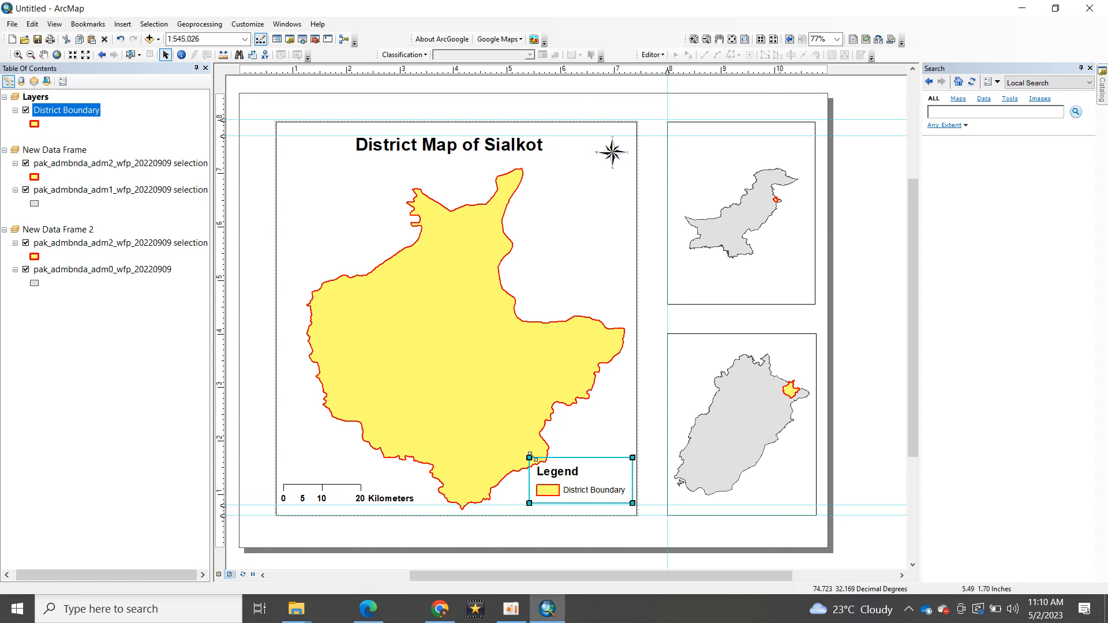
left_click_drag(529, 456, 544, 463)
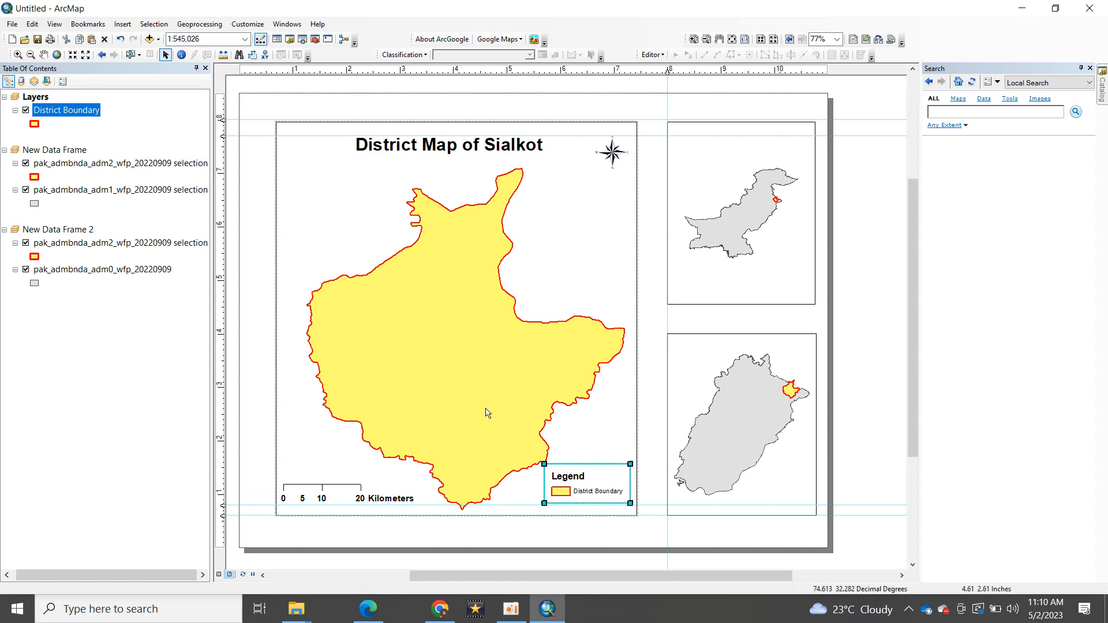
left_click(44, 54)
left_click_drag(453, 239, 449, 231)
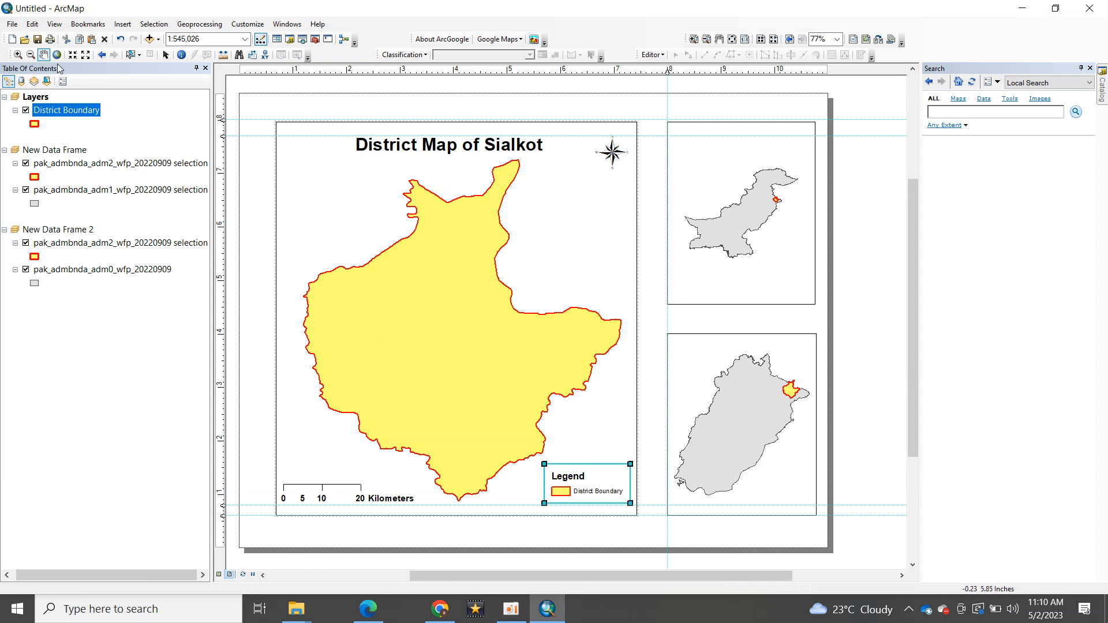
left_click(165, 54)
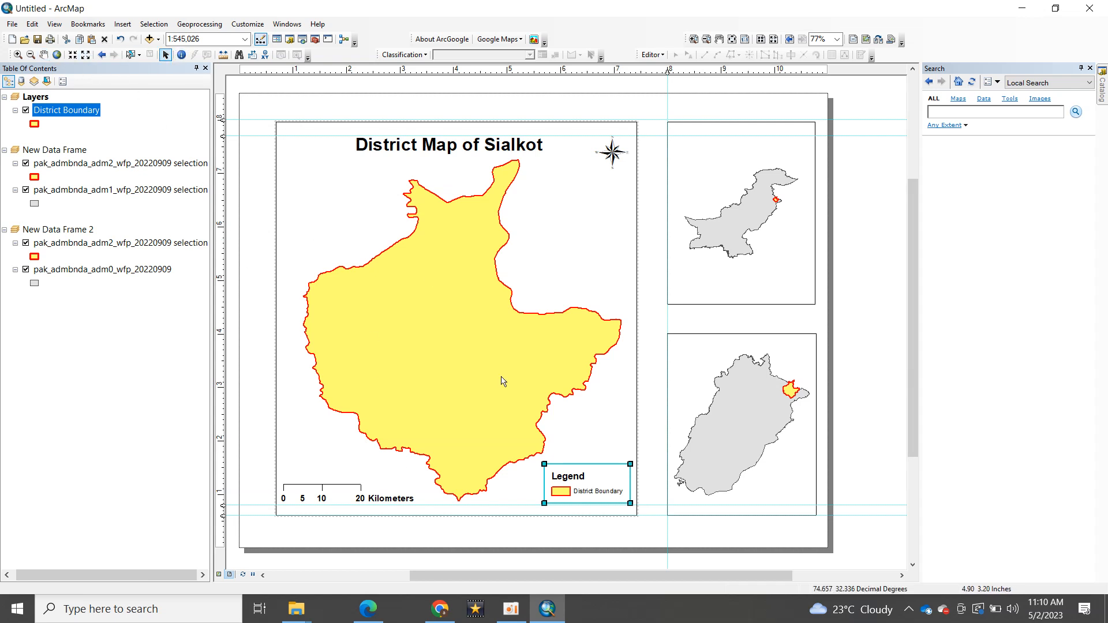
- Preview the available legend item styles for the District Boundary entry in the legend's properties without applying one
double_click(576, 472)
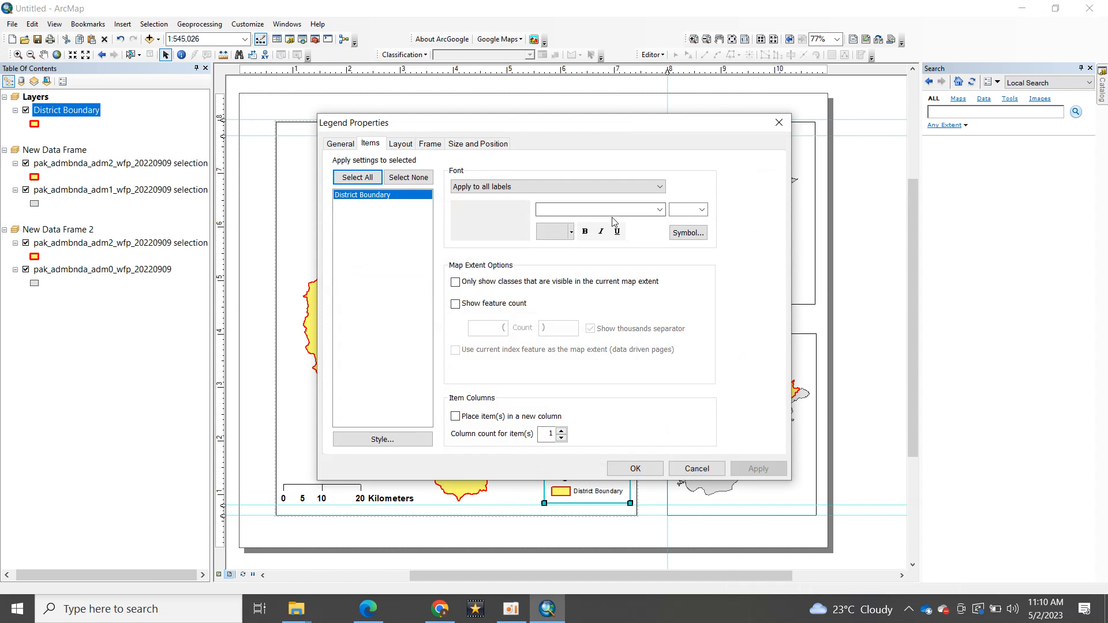
left_click(390, 443)
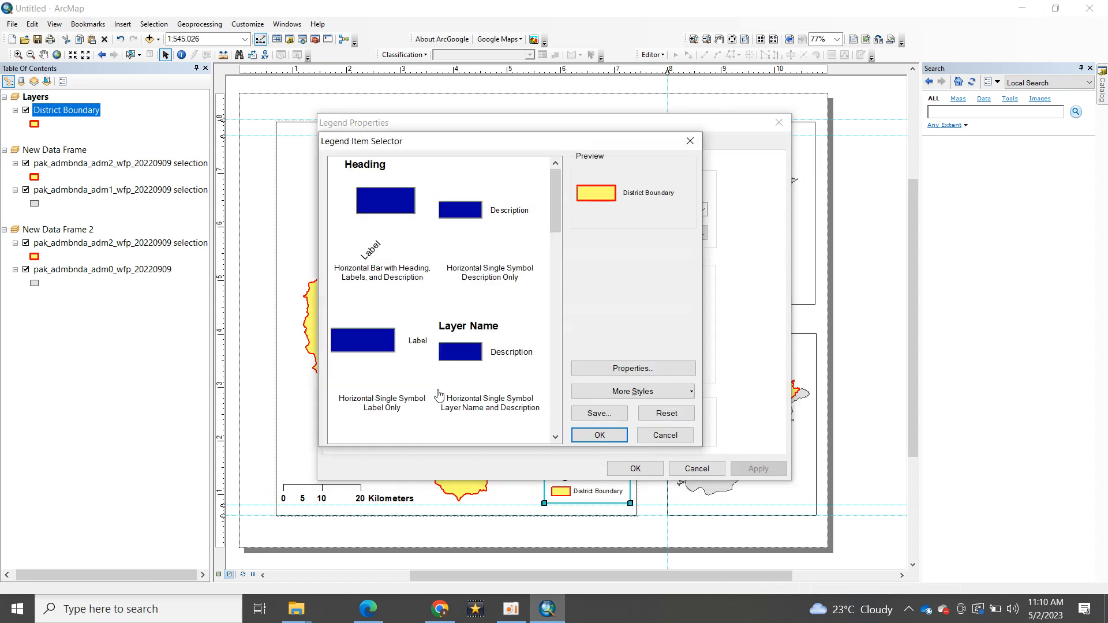
left_click(472, 353)
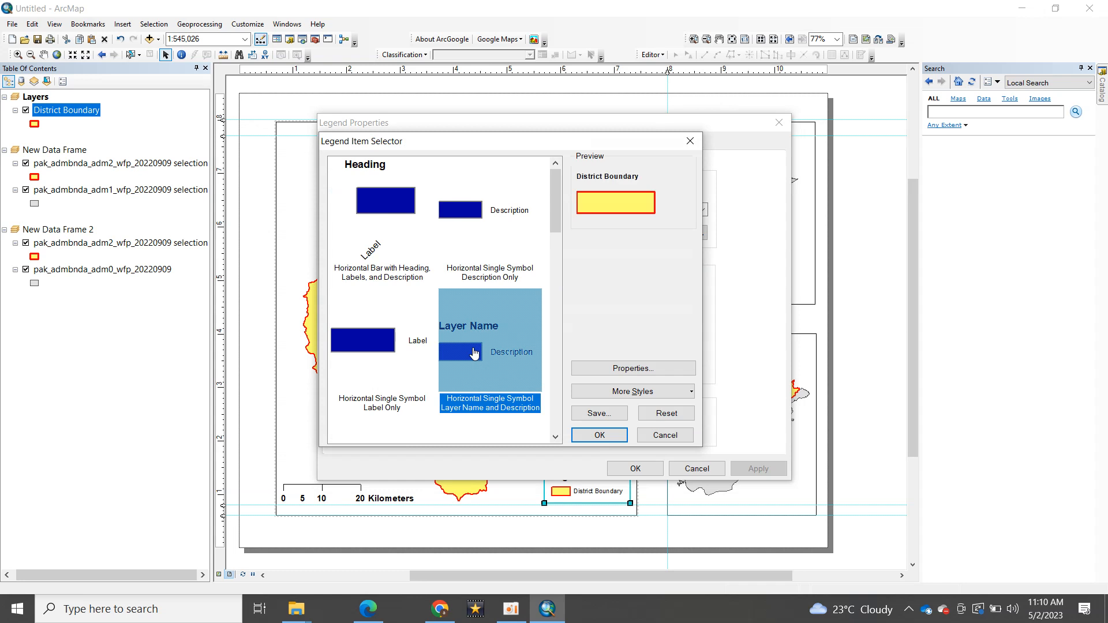
left_click(411, 344)
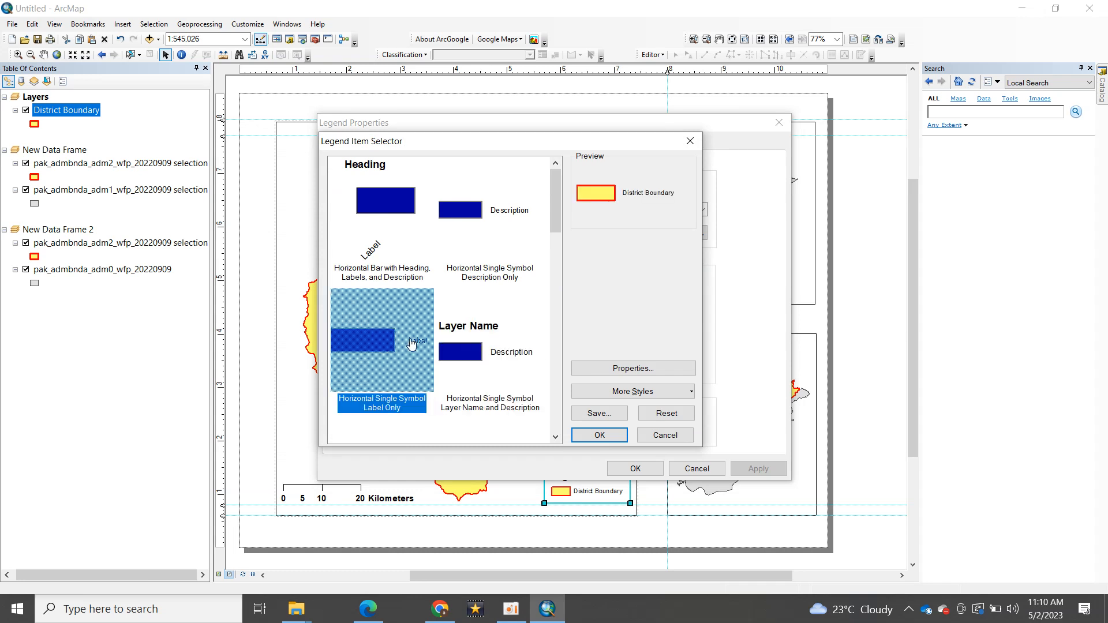
left_click(487, 256)
left_click(388, 231)
scroll(553, 210, "down", 3)
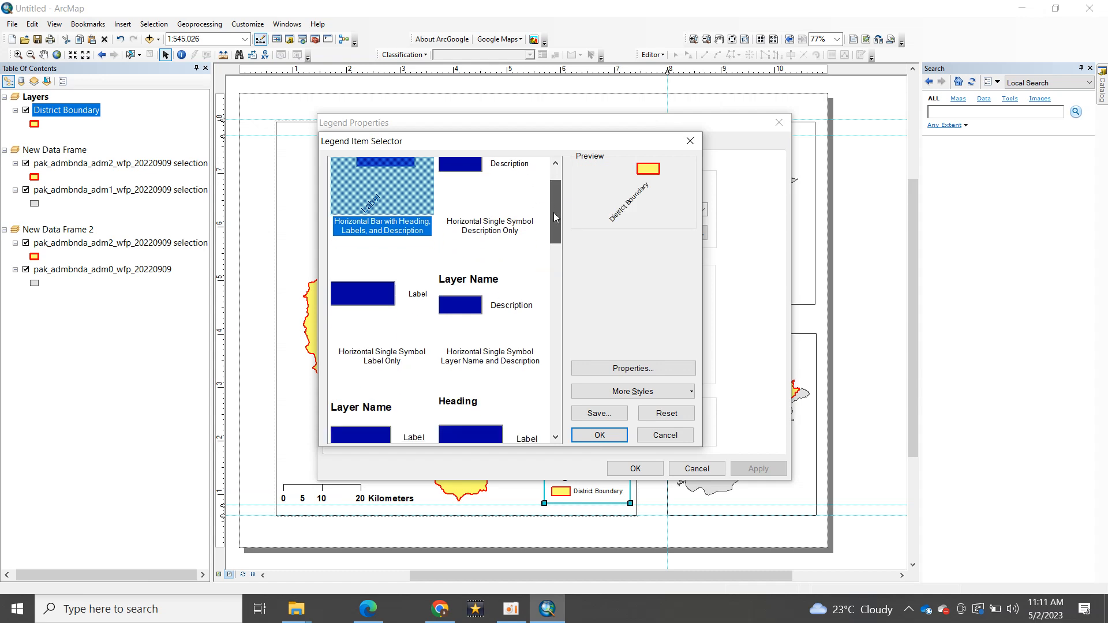
left_click(403, 335)
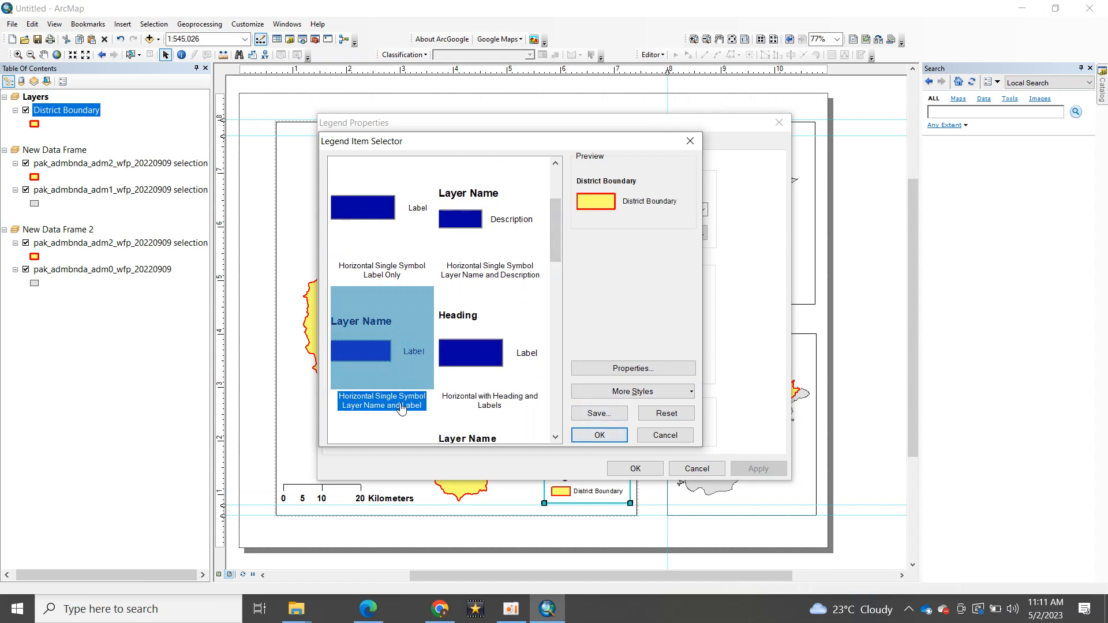
left_click(485, 314)
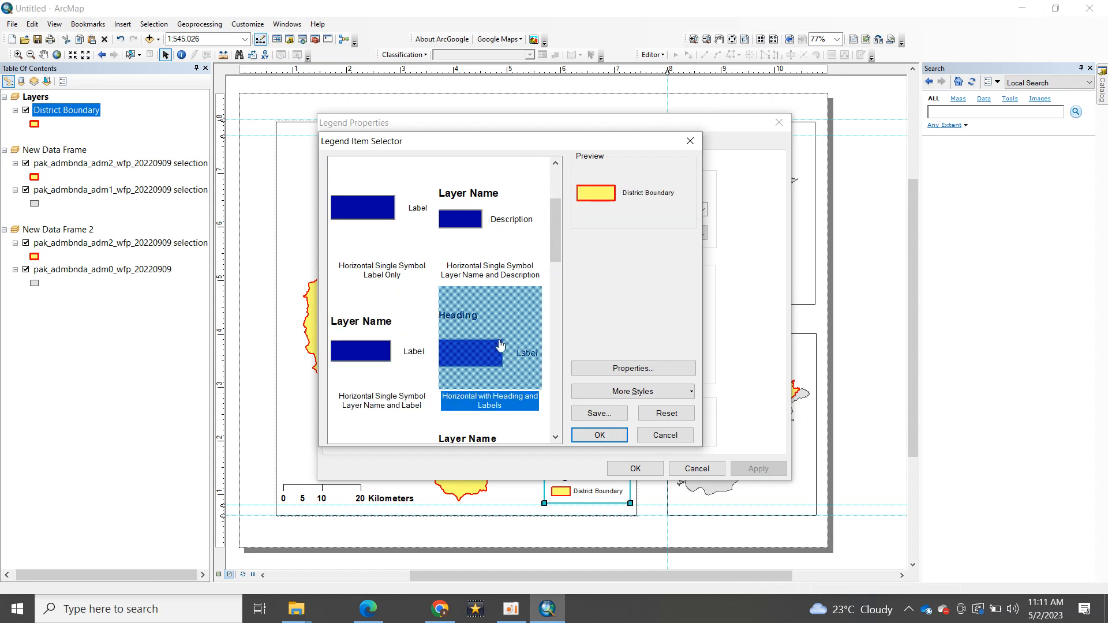
left_click_drag(552, 258, 559, 186)
left_click(485, 291)
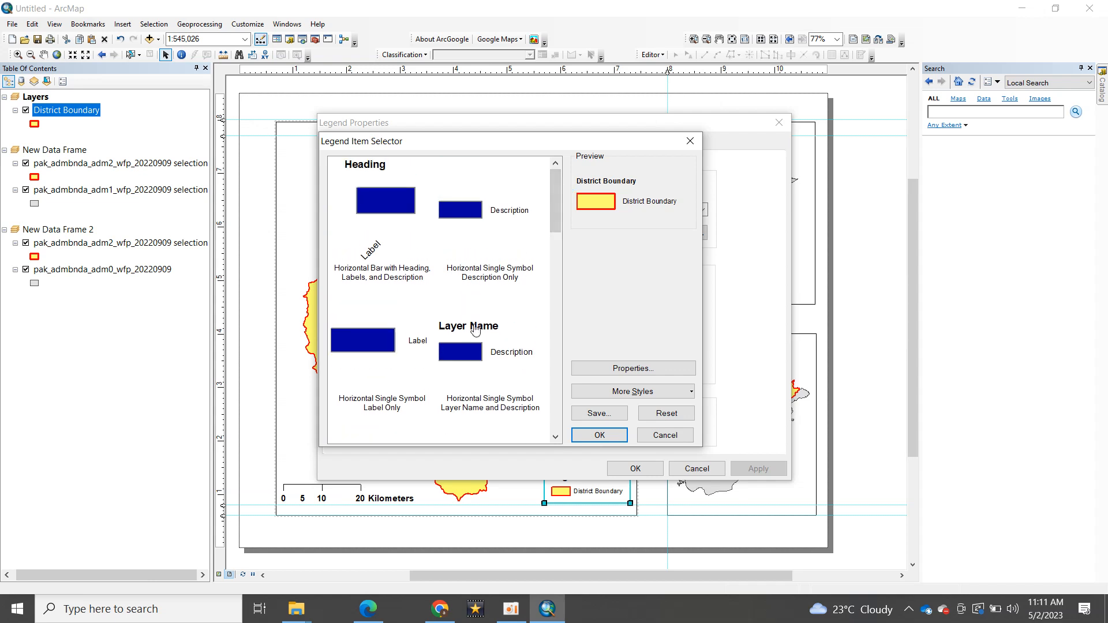
left_click(482, 231)
left_click(377, 359)
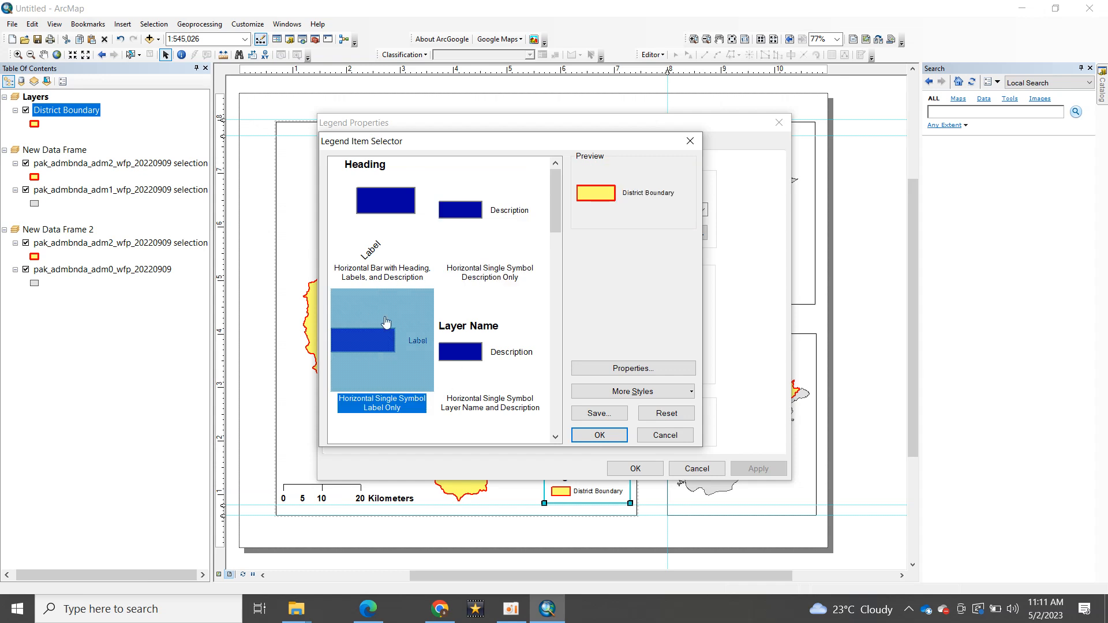
left_click(691, 140)
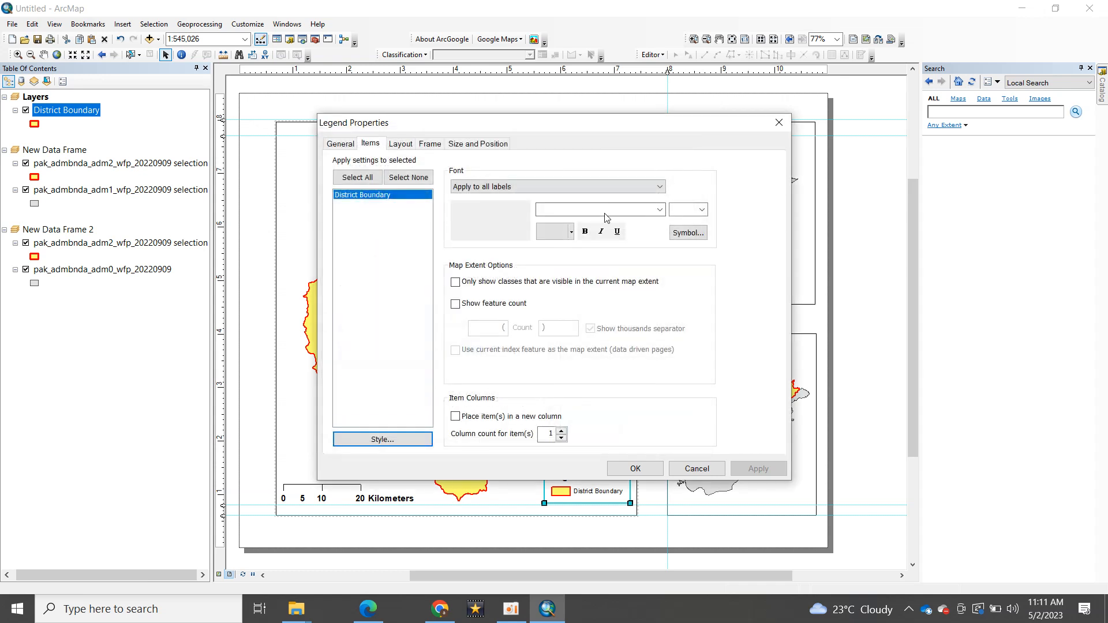
- Format all labels of the District Boundary legend item as bold Arial 12 and reposition the legend within the main frame's lower-right corner
left_click(659, 211)
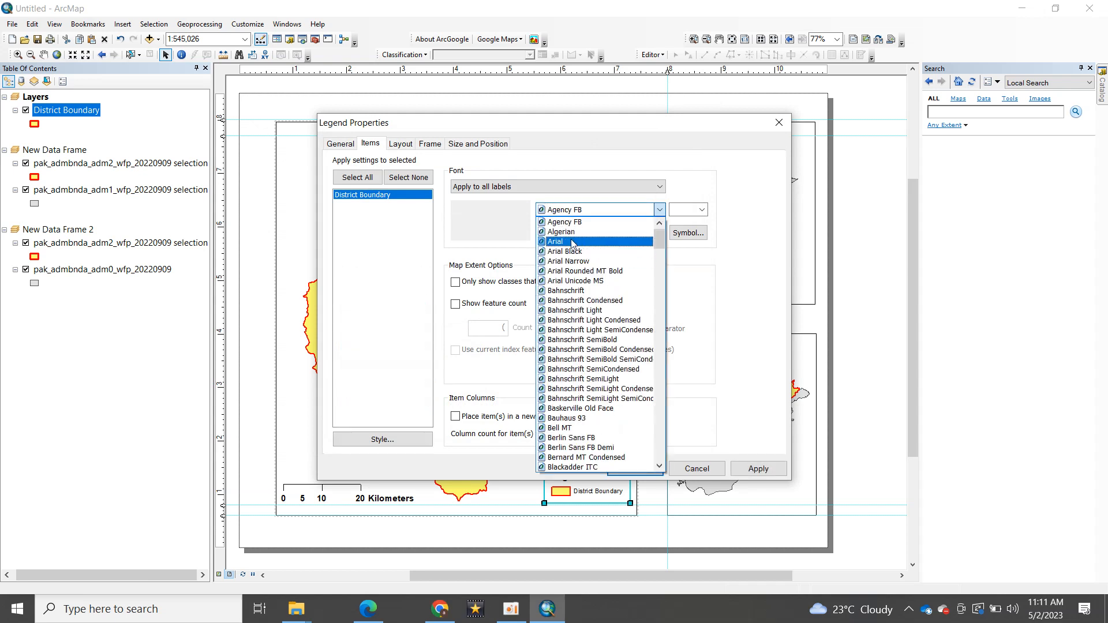
left_click(616, 241)
left_click(702, 210)
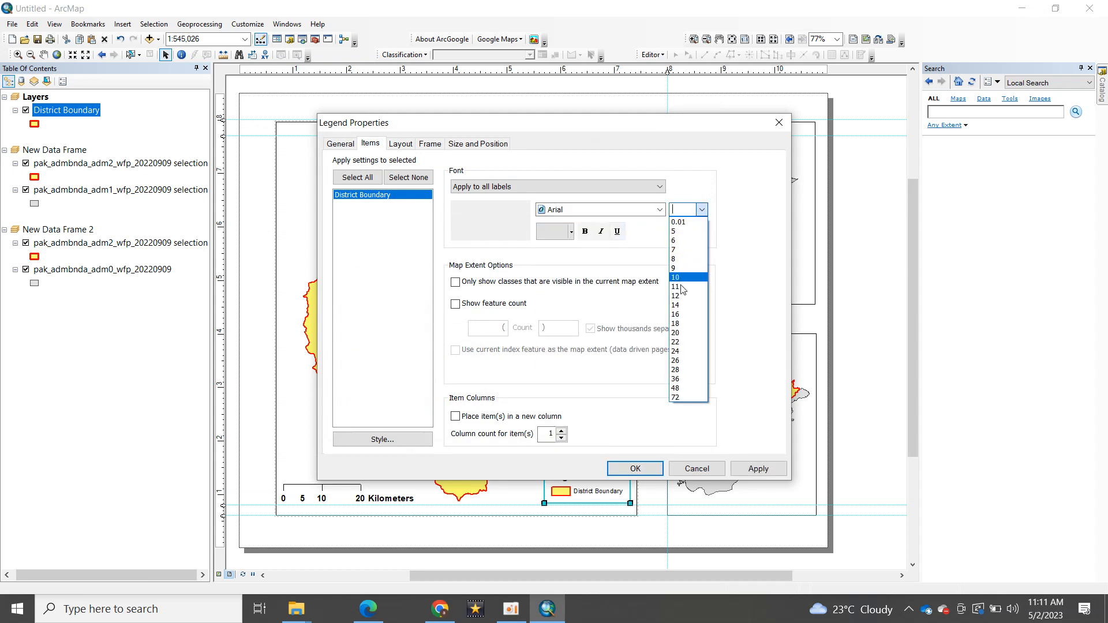
left_click(681, 297)
left_click(585, 231)
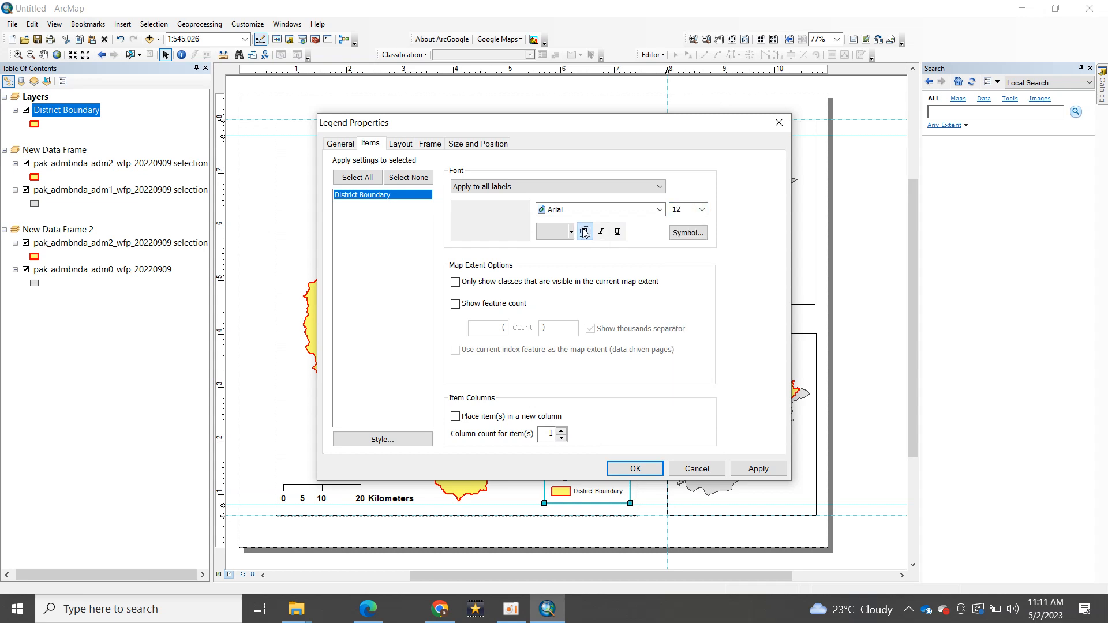
left_click(740, 467)
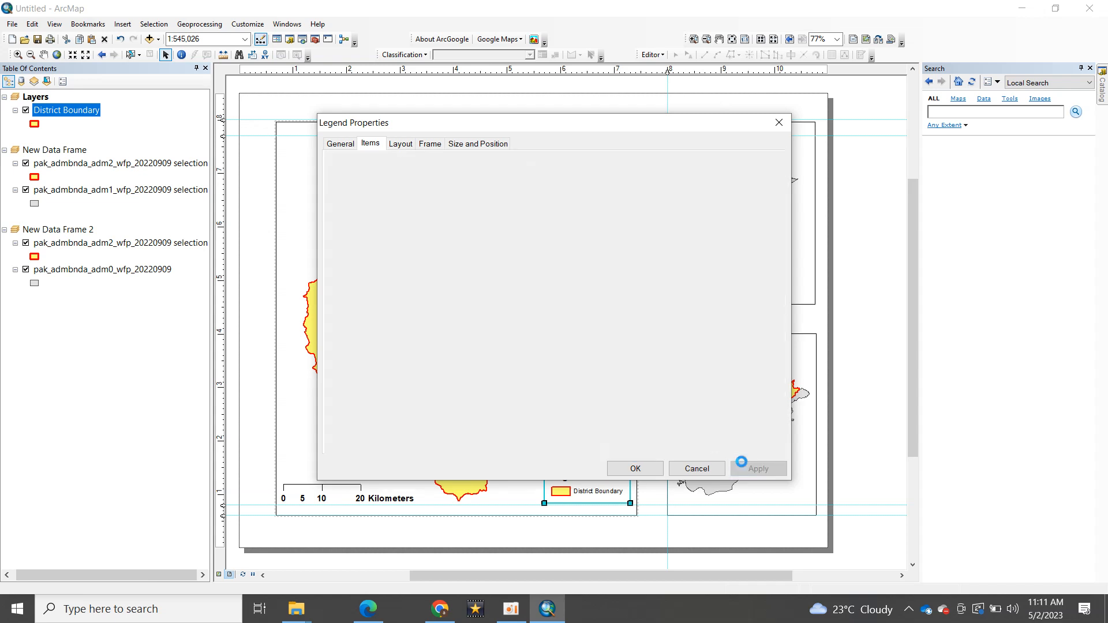
left_click(626, 470)
left_click_drag(593, 480, 568, 485)
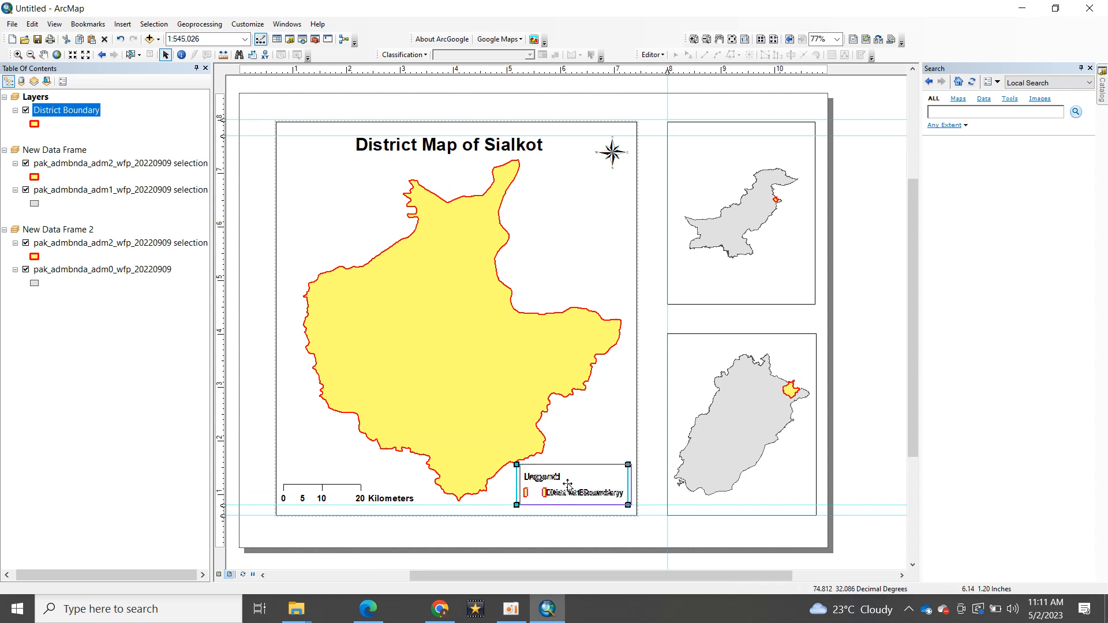
left_click(878, 438)
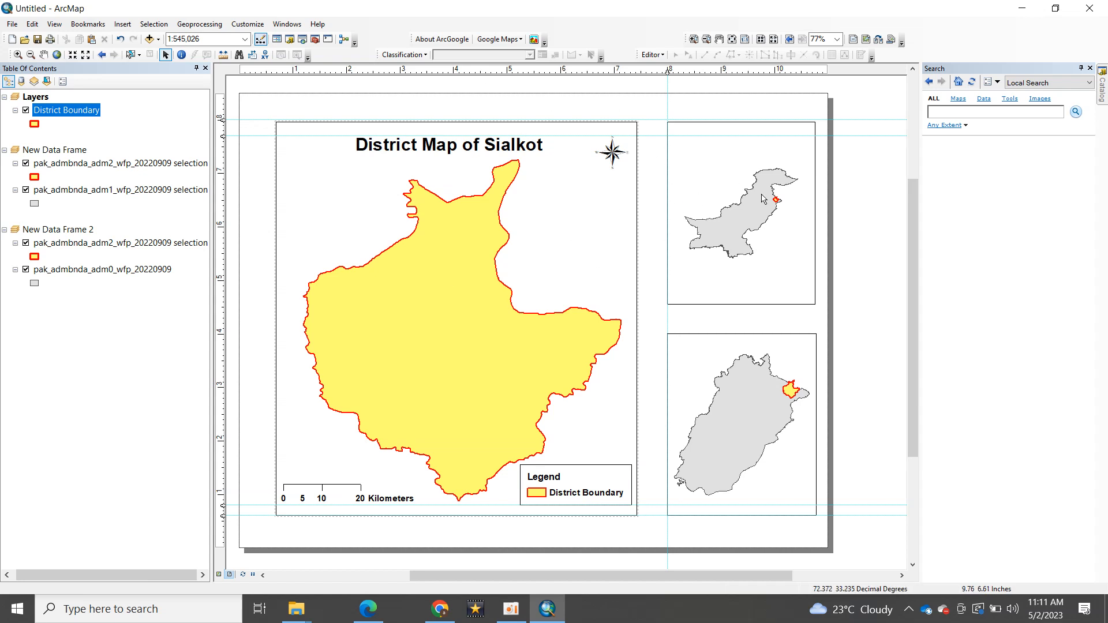
- Add a labels-only graticule to the main data frame with parallels and meridians every 10 minutes
left_click(604, 189)
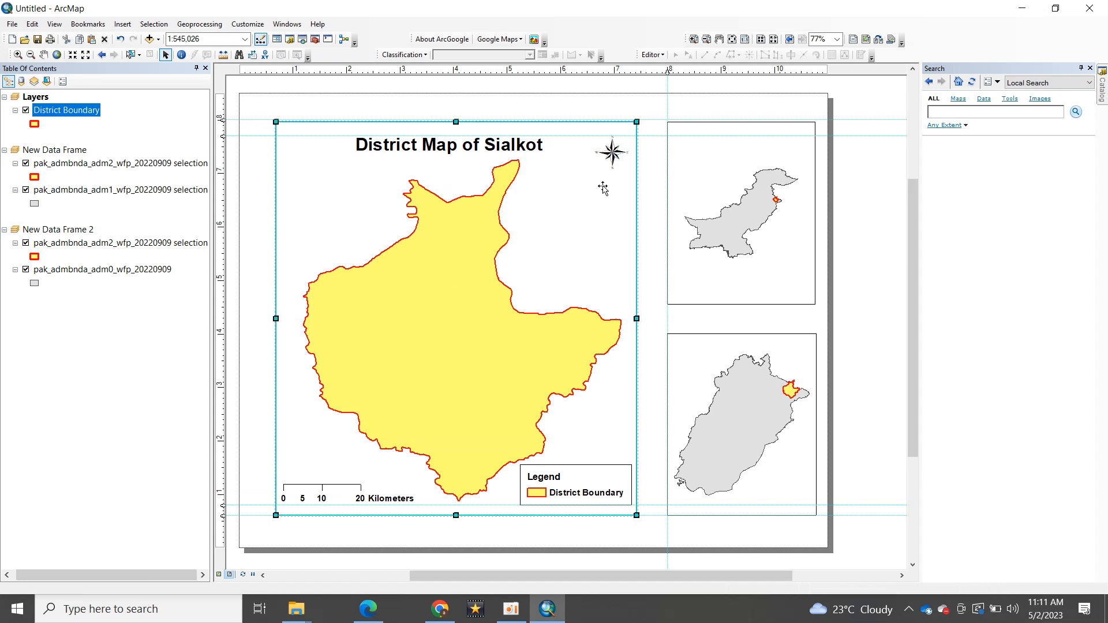
right_click(587, 224)
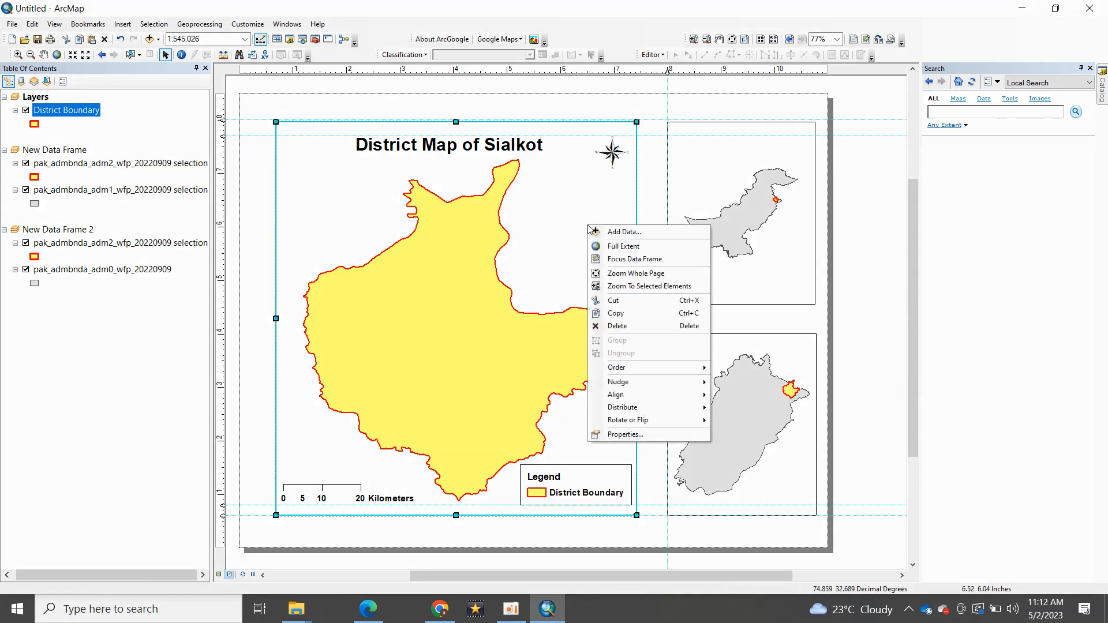
left_click(653, 434)
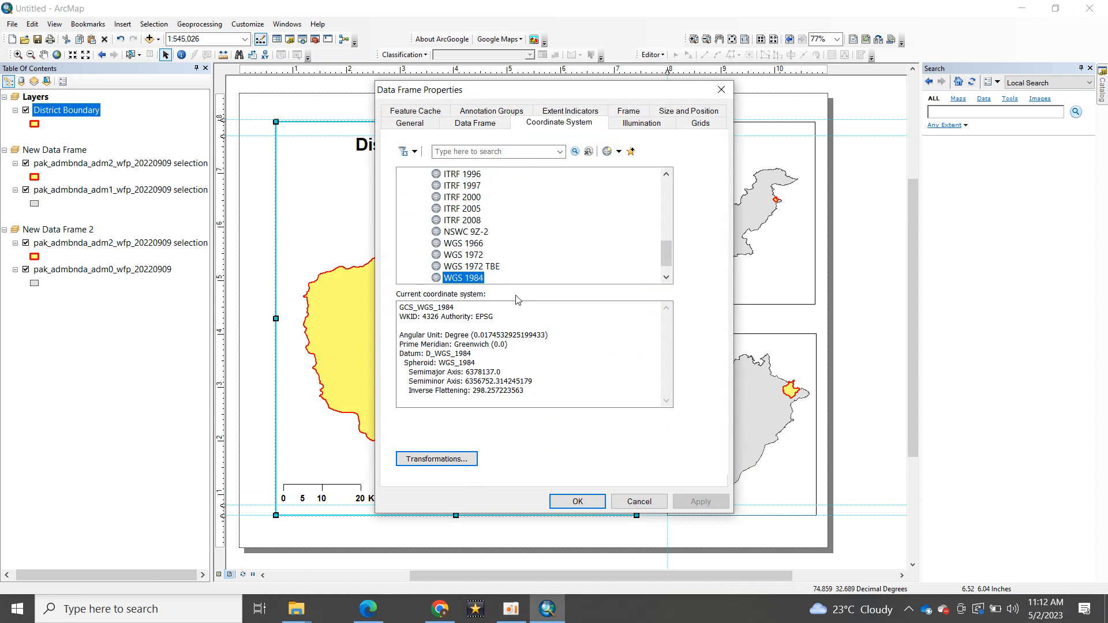
left_click(690, 123)
left_click(645, 169)
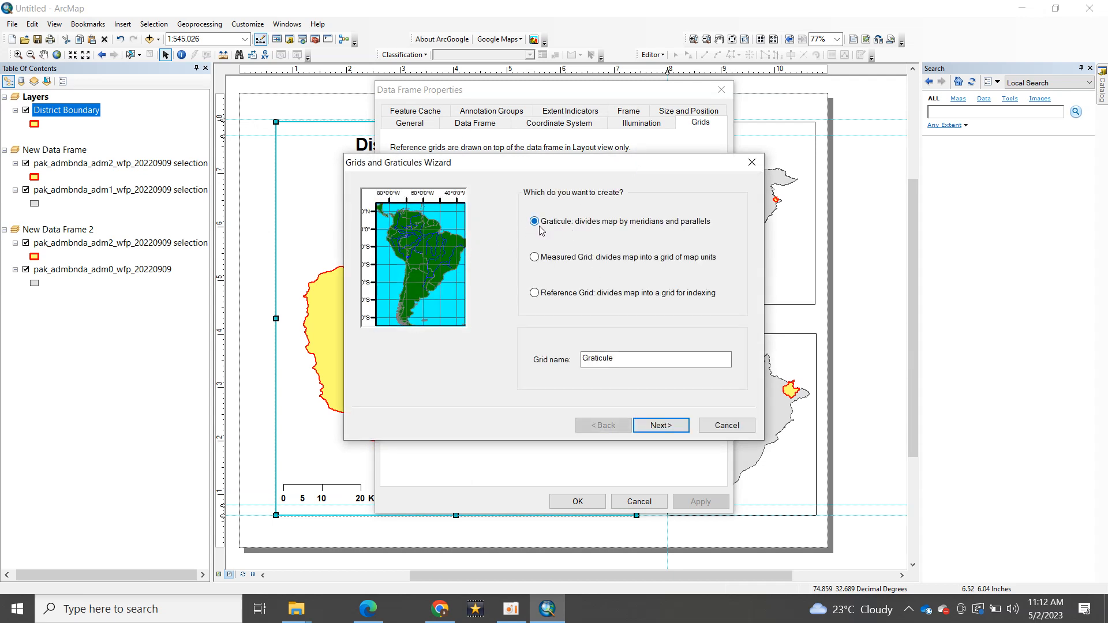
left_click(674, 428)
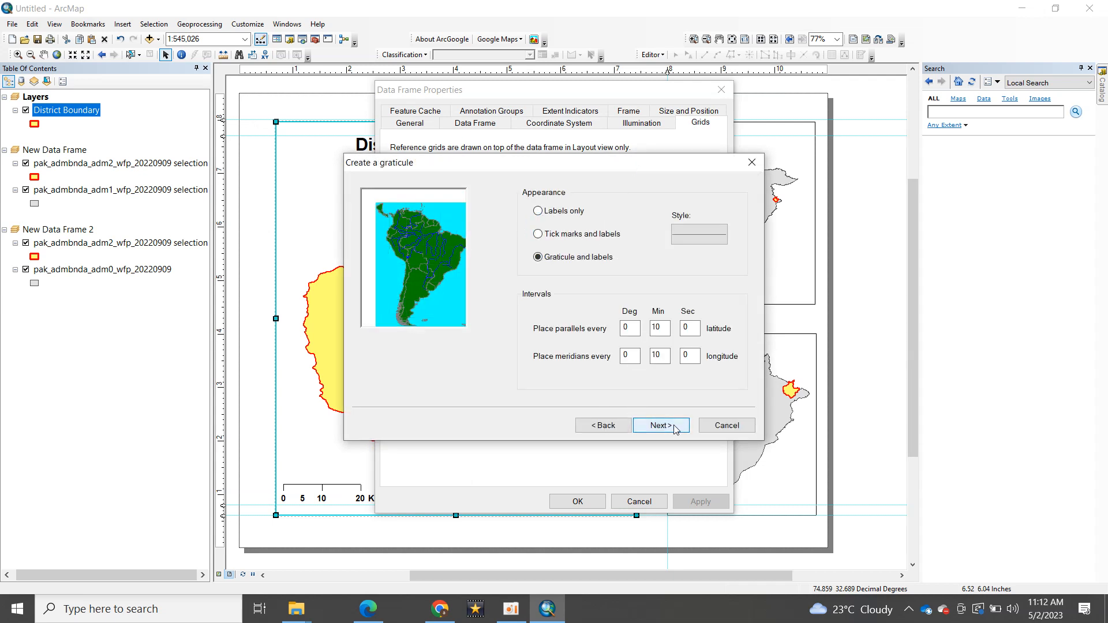
left_click(539, 212)
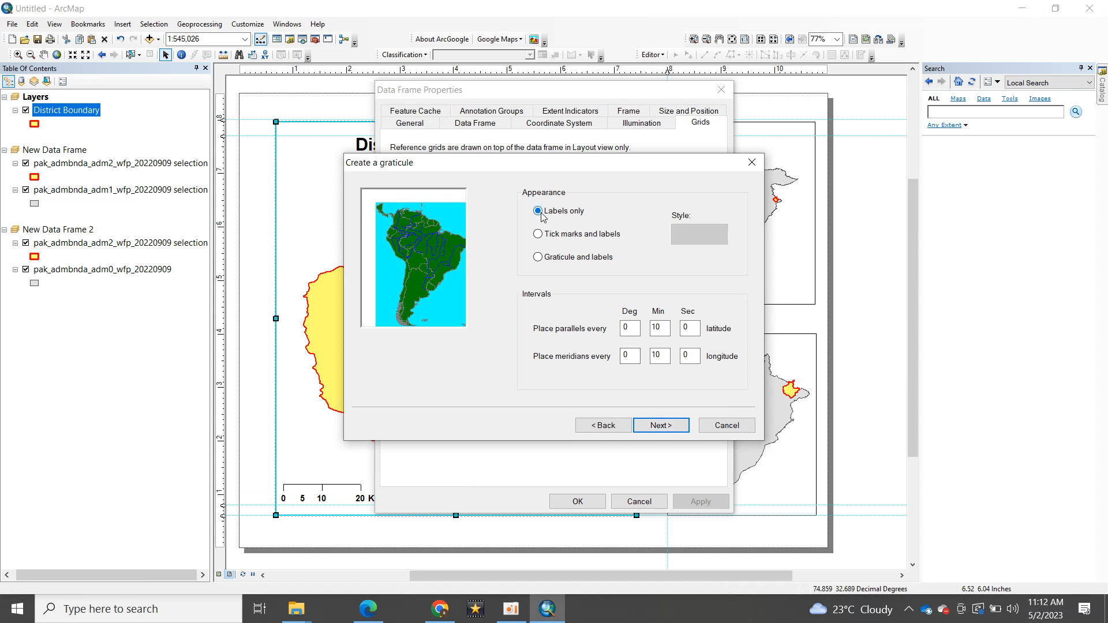
left_click(668, 428)
left_click(661, 426)
left_click(661, 425)
left_click(695, 503)
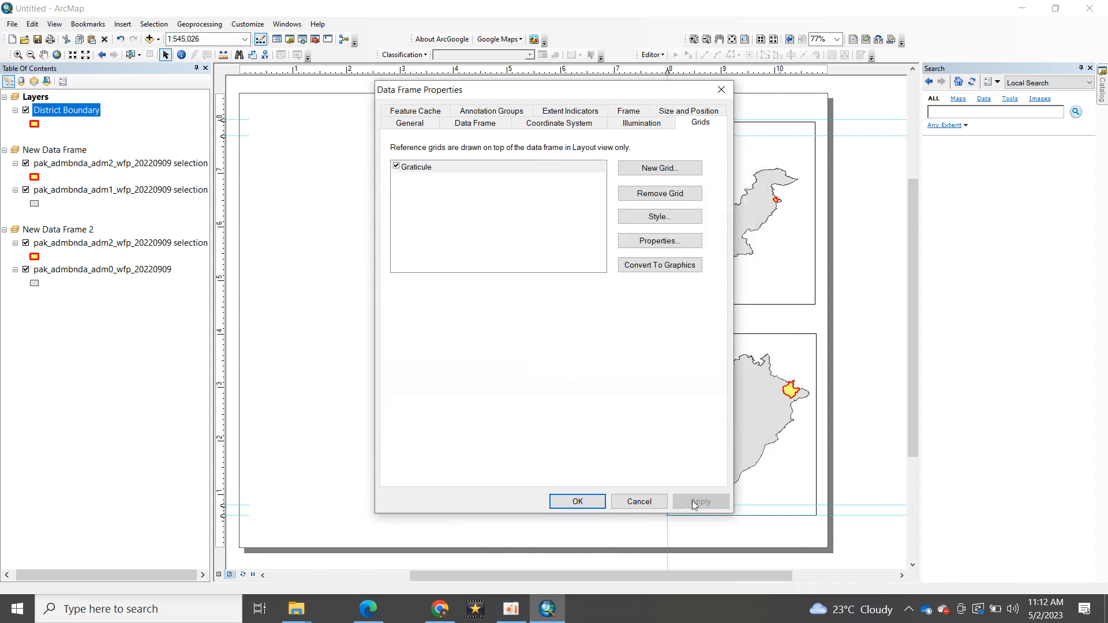
left_click(577, 502)
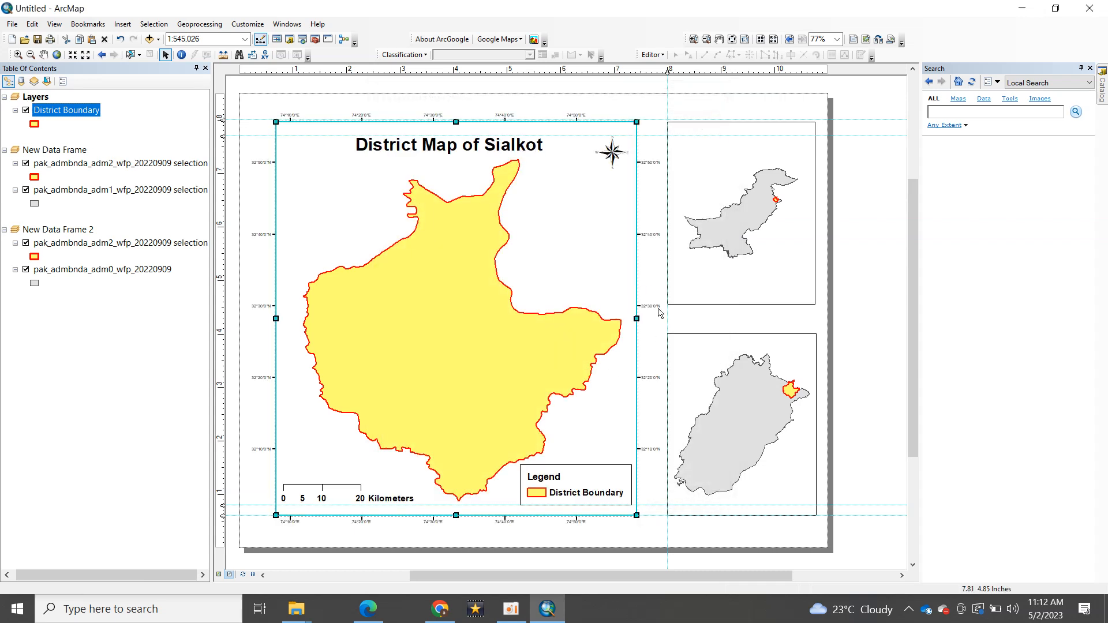
- Set the main frame's graticule labels to bold size 12 with vertical orientation along the left and right axes
right_click(566, 169)
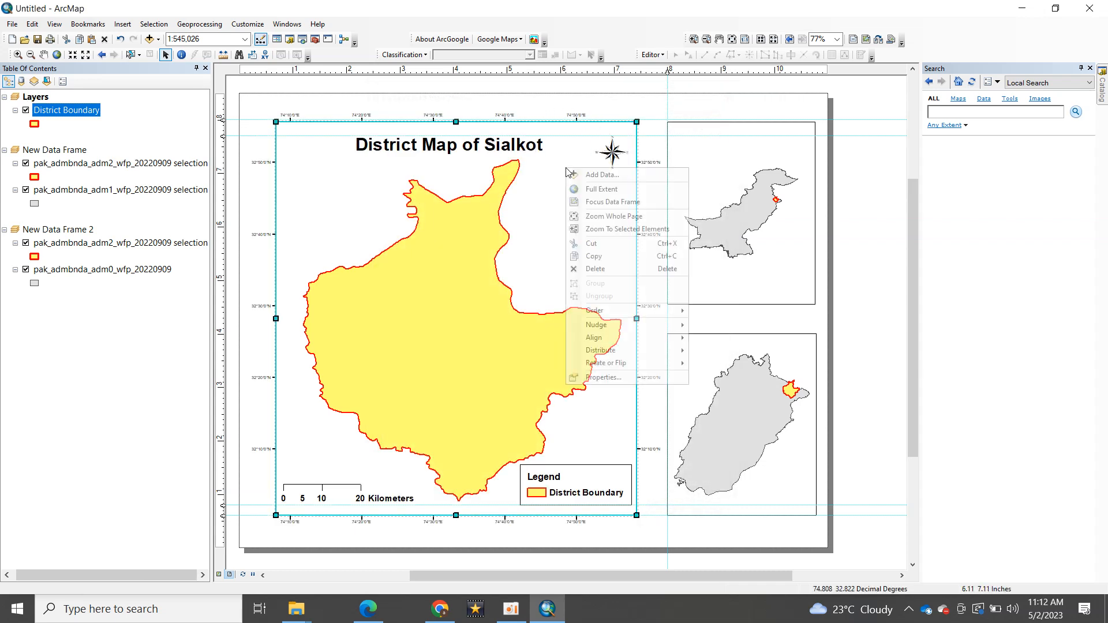
left_click(638, 378)
left_click(657, 241)
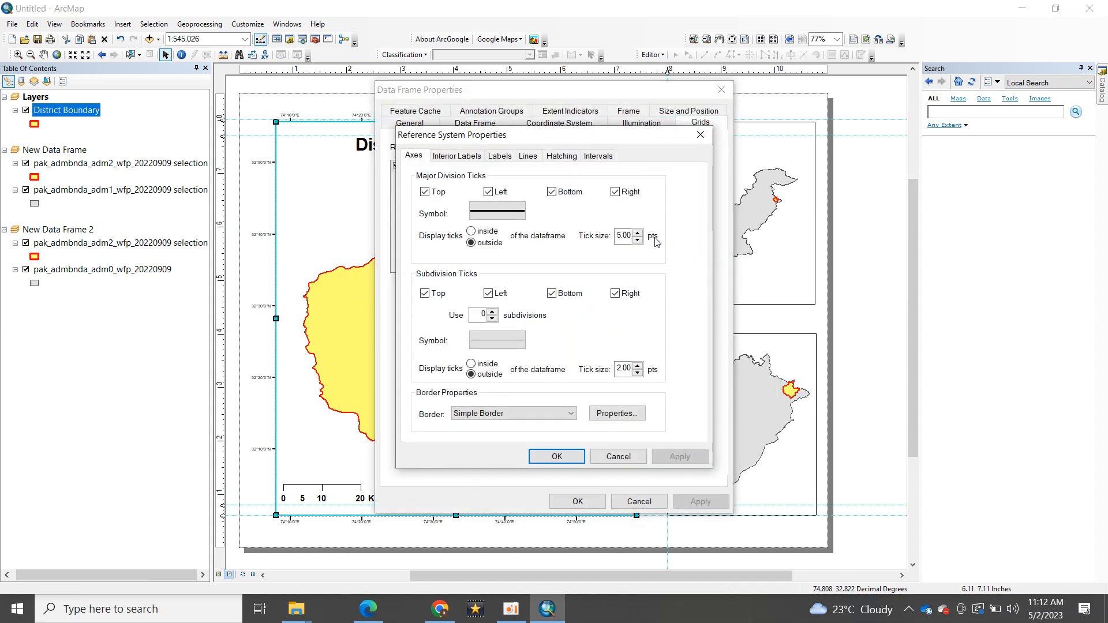
left_click(500, 157)
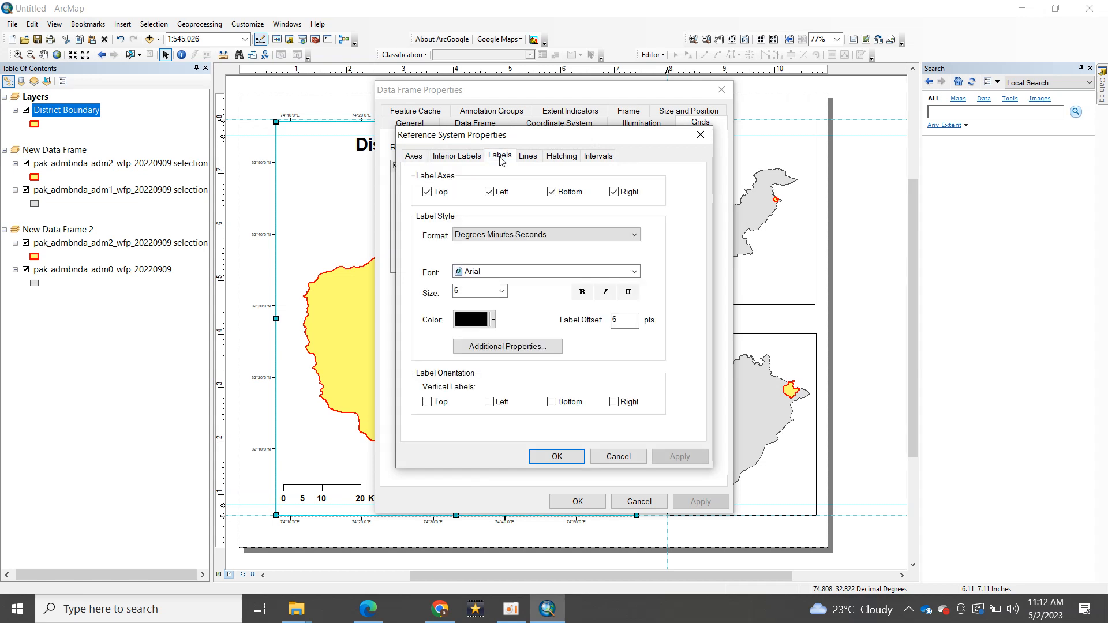
left_click(501, 291)
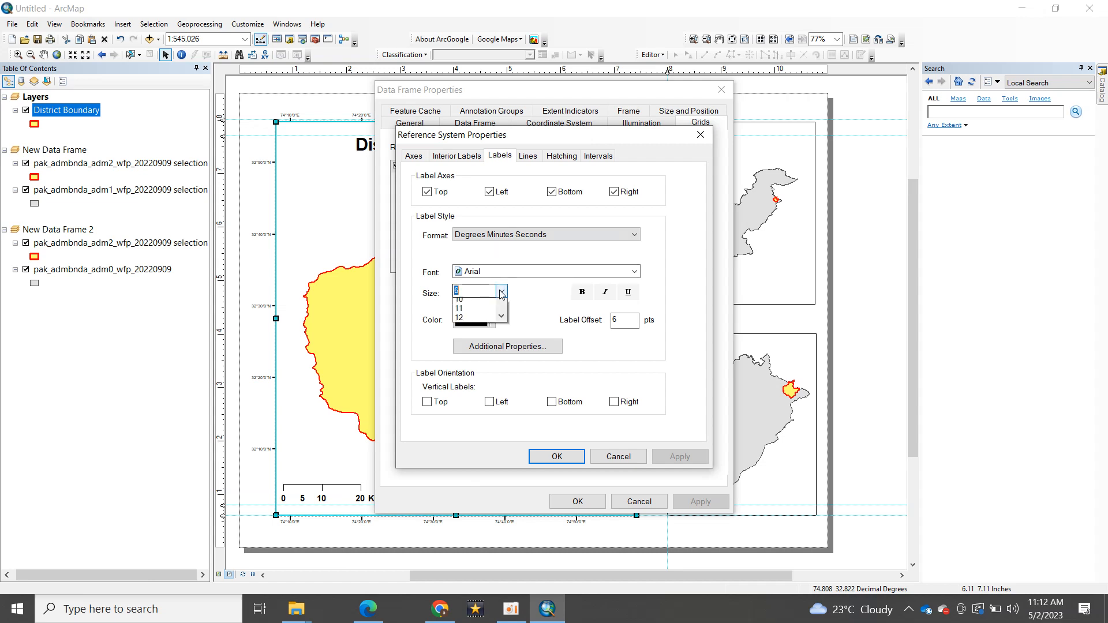
left_click(469, 359)
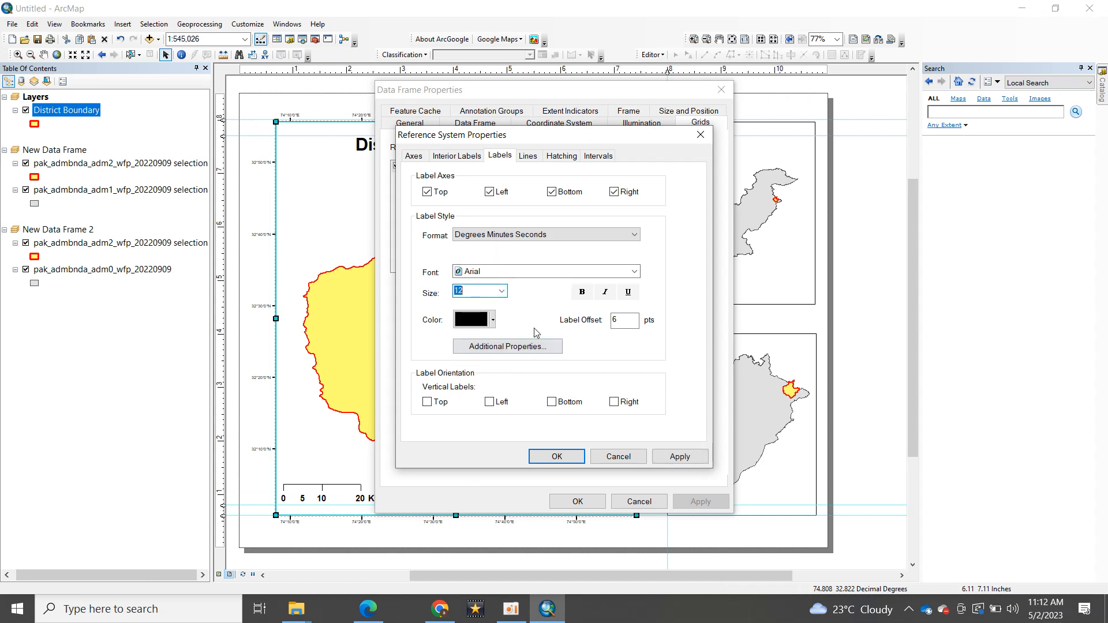
left_click(582, 294)
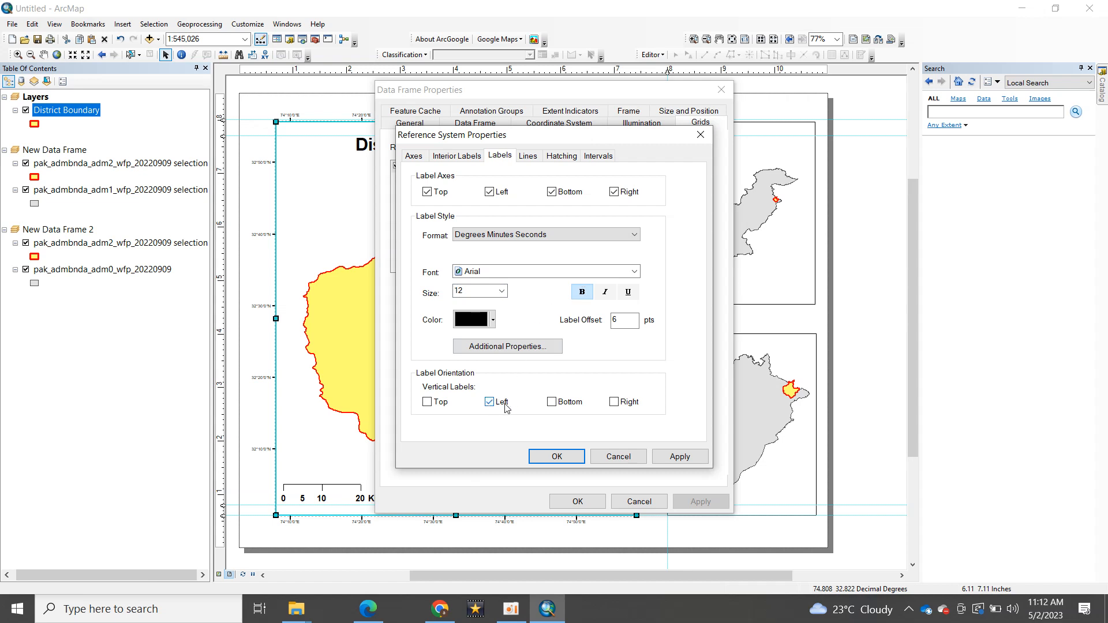
left_click(615, 403)
left_click(681, 458)
left_click(570, 461)
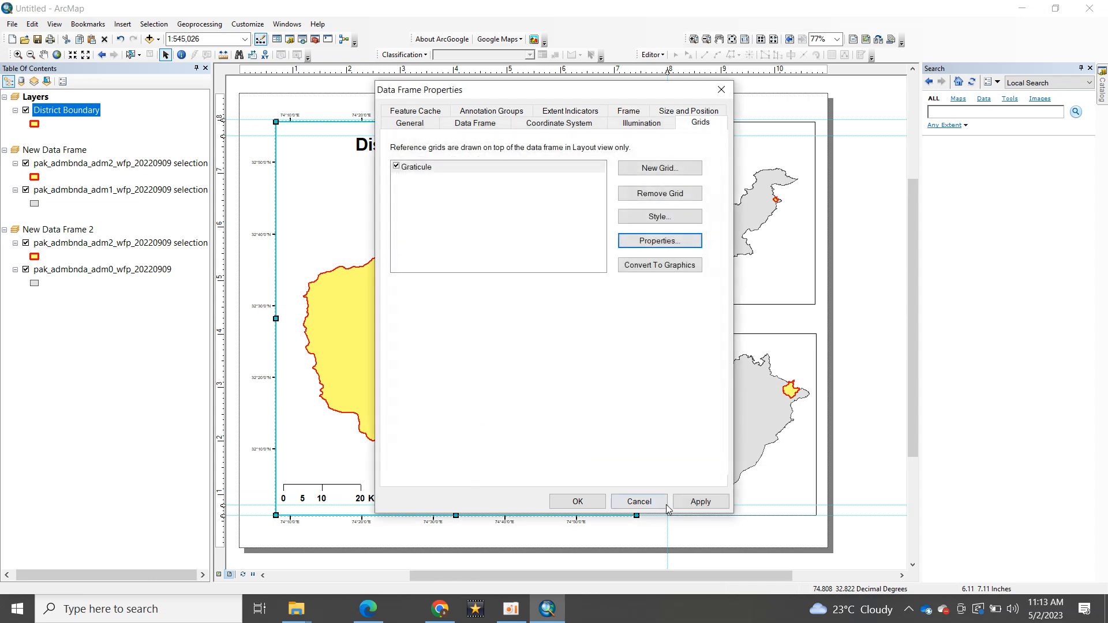
left_click(687, 504)
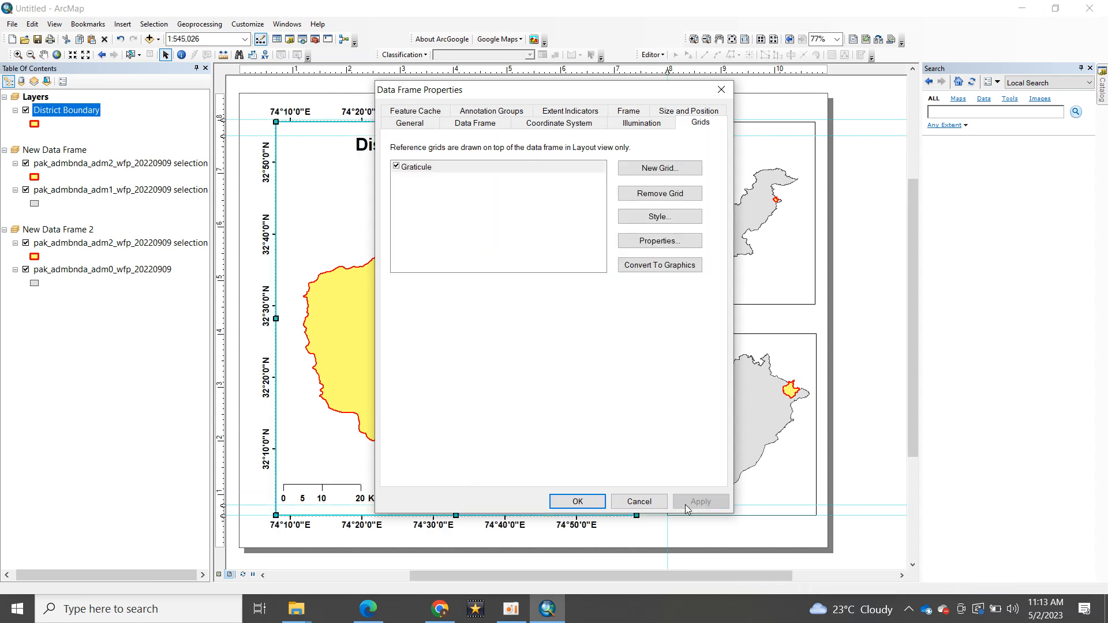
left_click(578, 502)
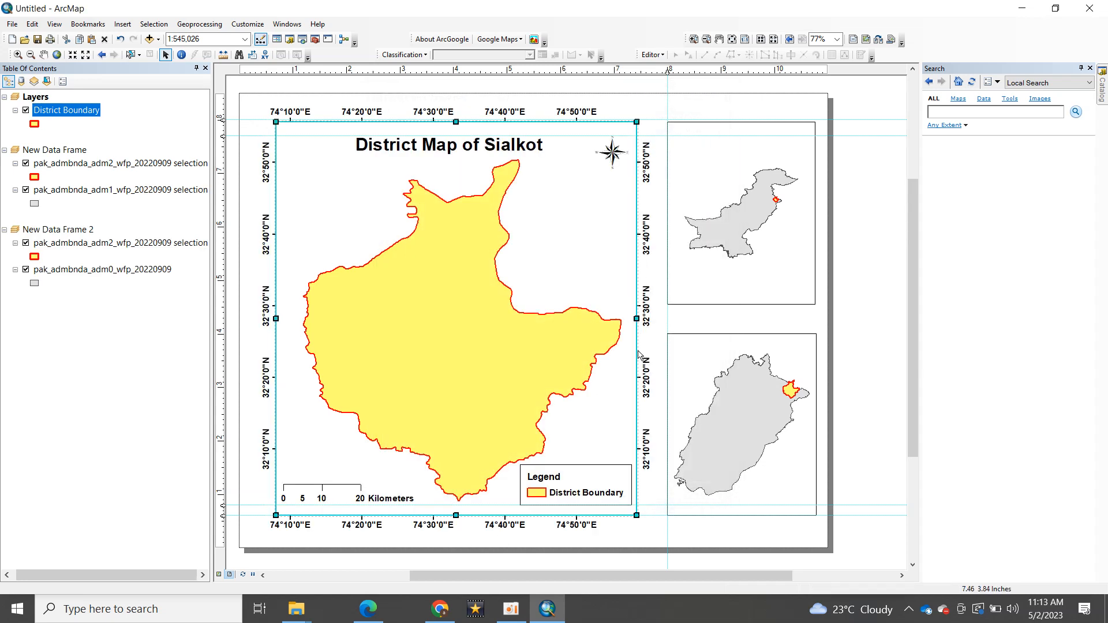
left_click(850, 172)
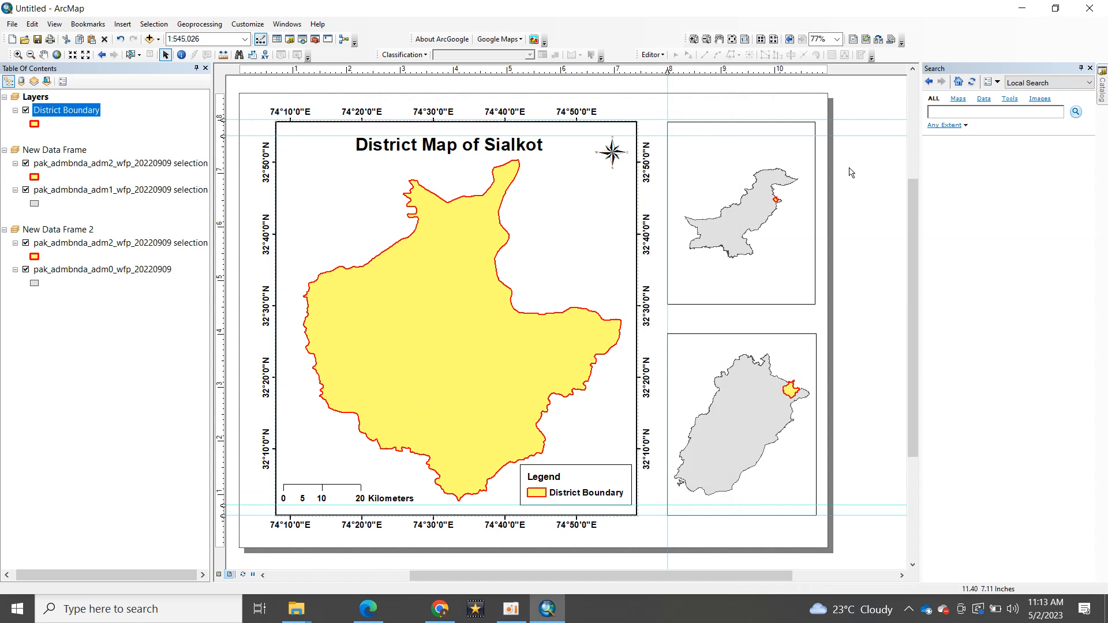
- Show the Draw toolbar and dock it among the existing toolbars above the layout
left_click(837, 39)
left_click(837, 40)
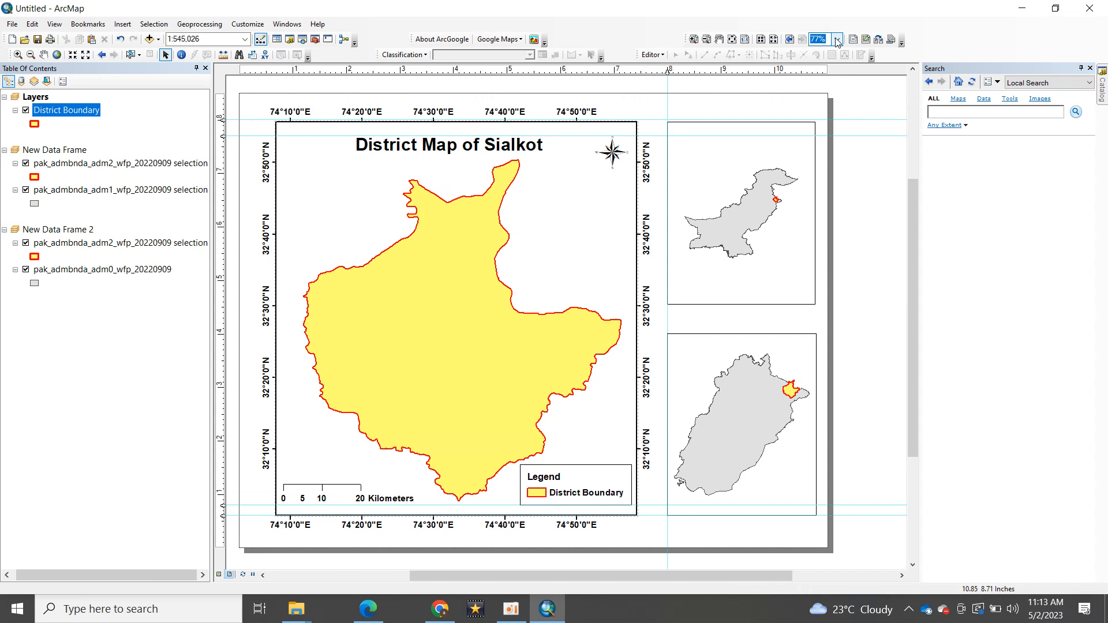
right_click(587, 35)
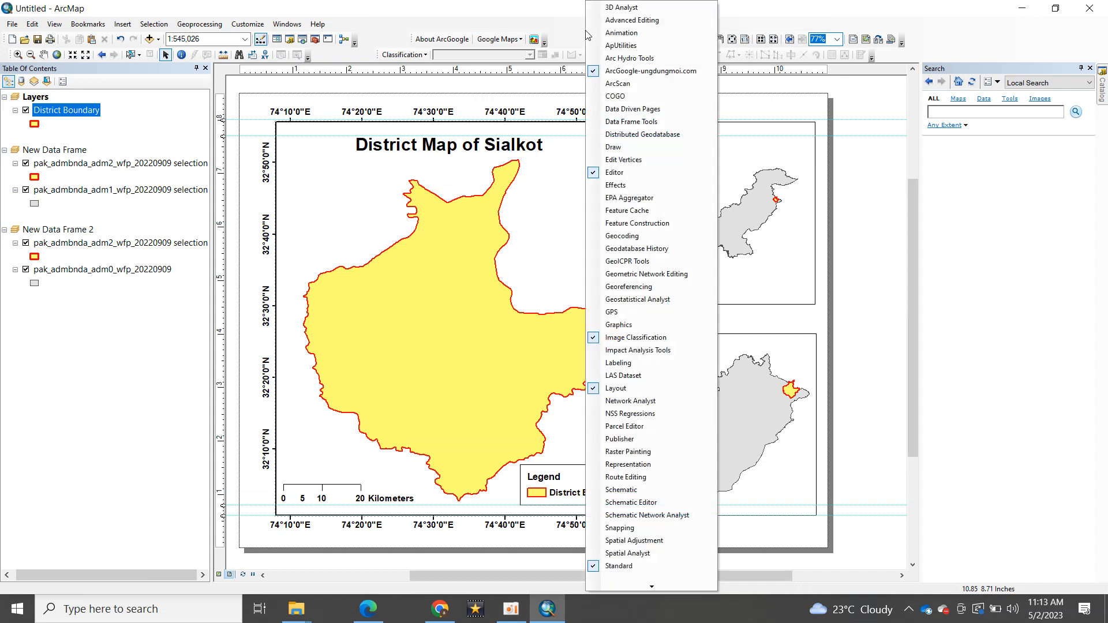
left_click(593, 149)
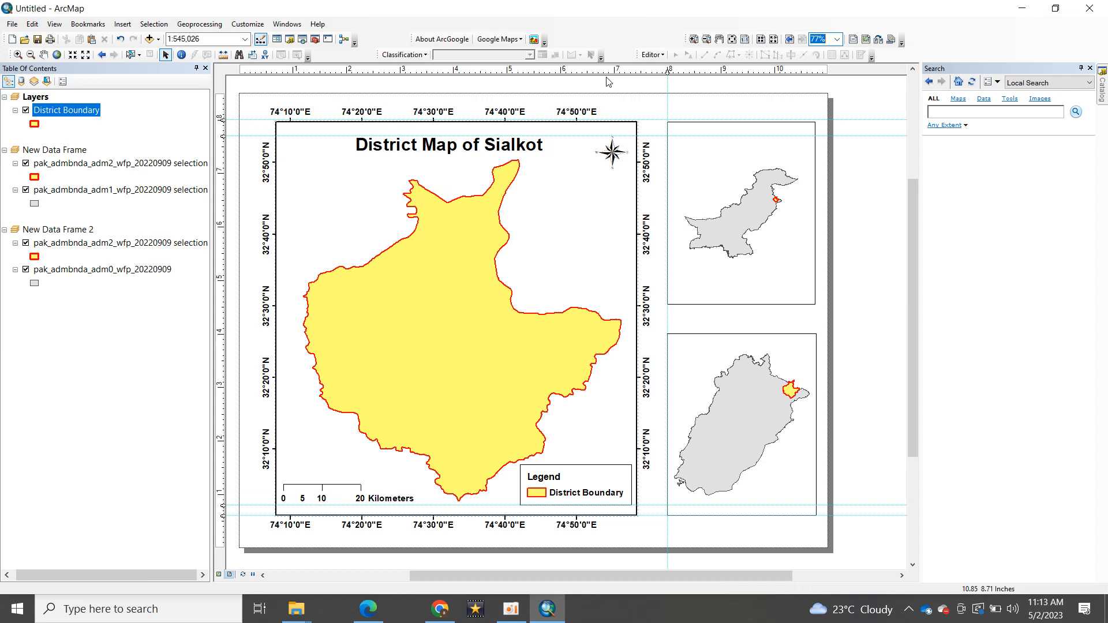
mouse_move(578, 93)
left_mouse_down()
mouse_move(636, 46)
mouse_move(600, 7)
mouse_move(594, 35)
left_mouse_up()
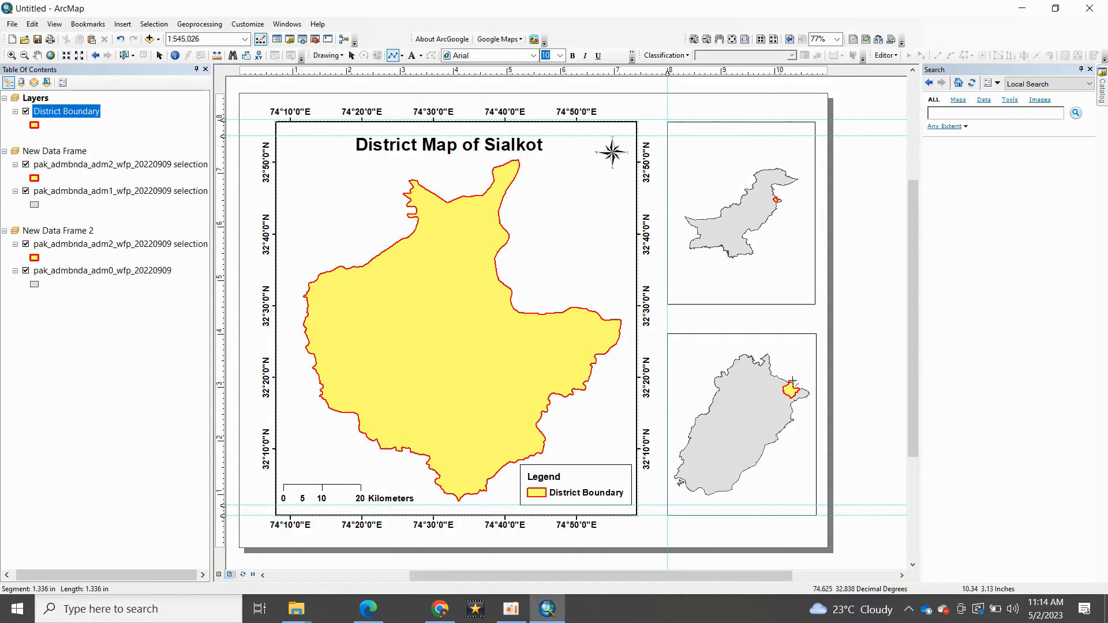
- Draw a connector line about 6.6 in long from the top of Sialkot in the Punjab locator to the main district map's northern tip
left_click(793, 381)
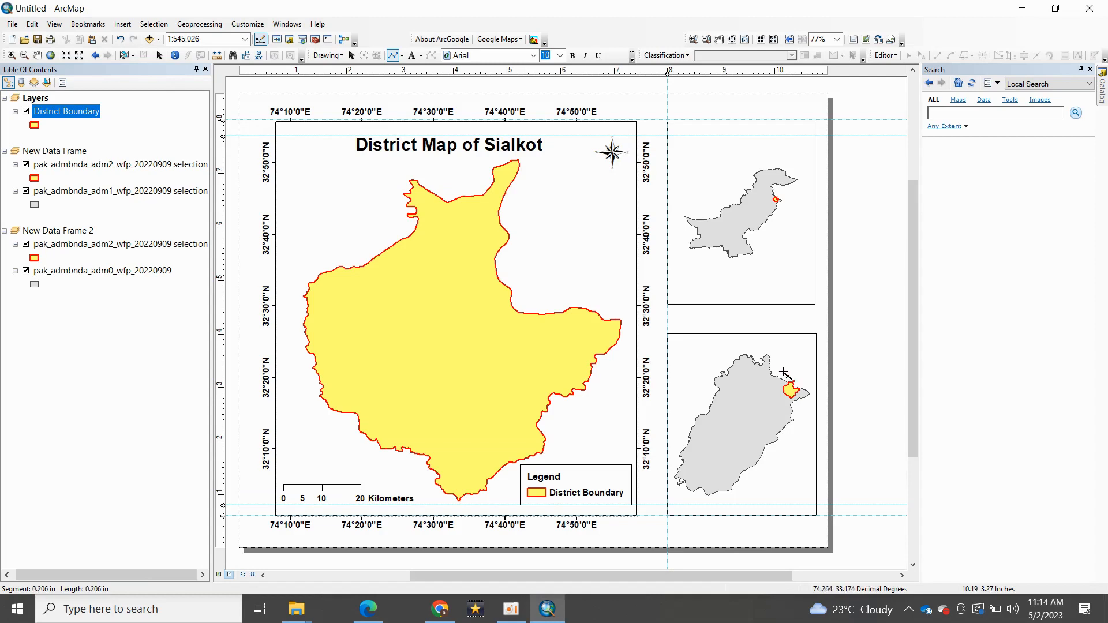
double_click(516, 159)
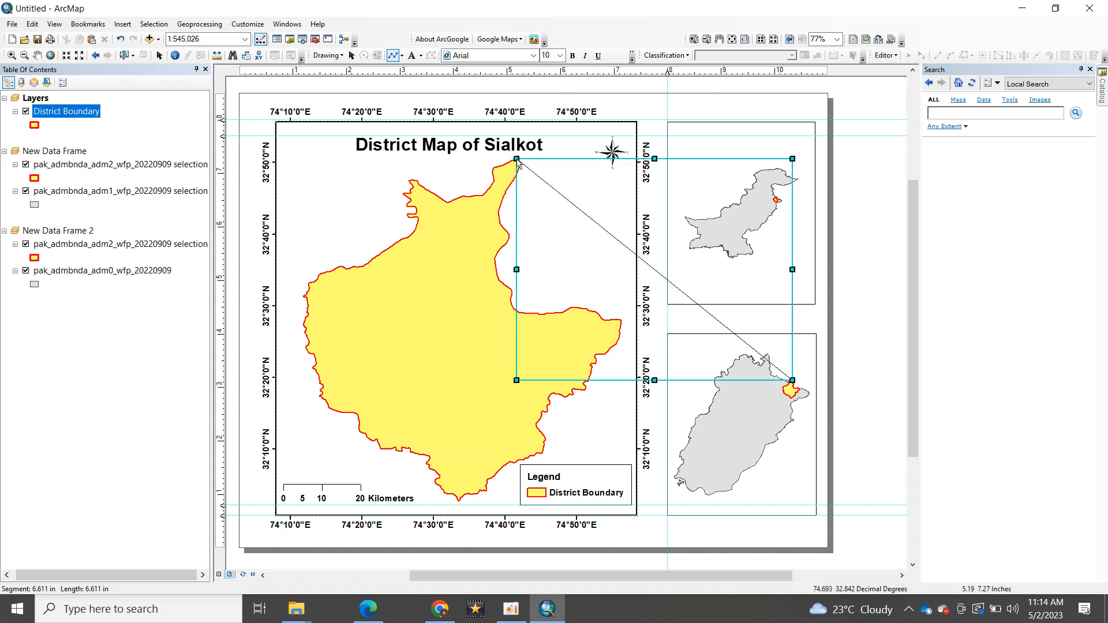
left_click(858, 217)
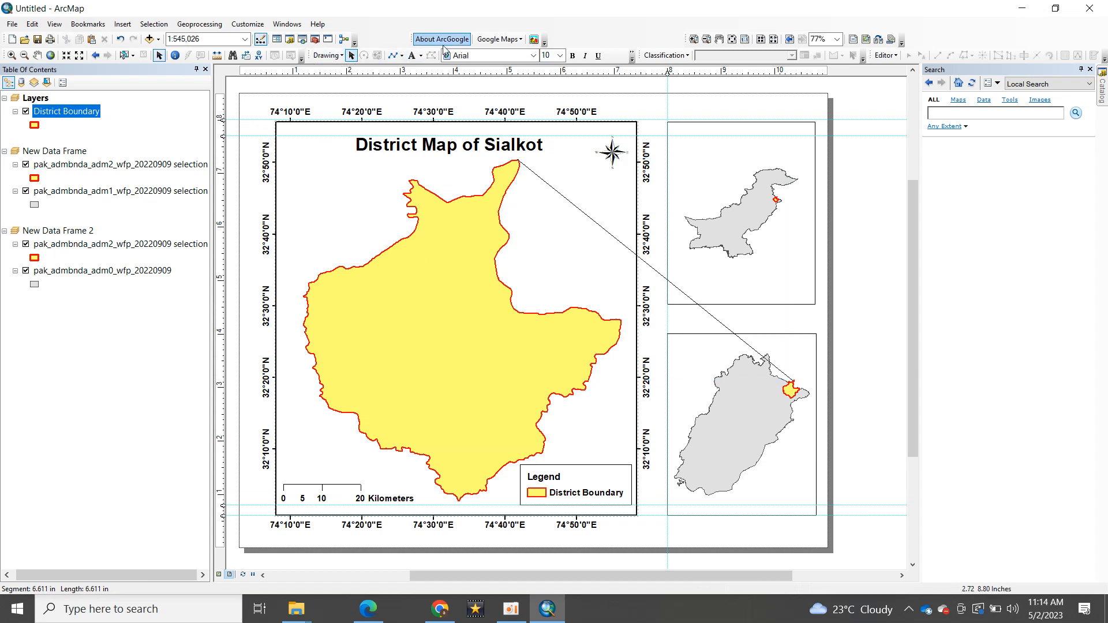
- Draw a second connector line about 4.7 in long from the bottom of Sialkot in the Punjab locator to the main map's southeastern edge
left_click(393, 54)
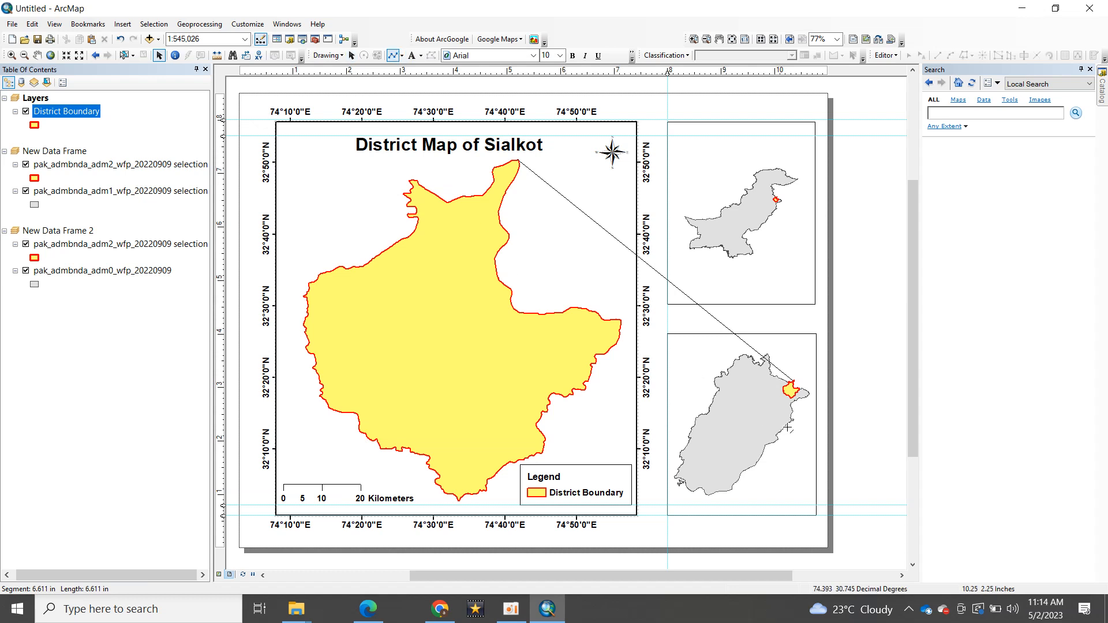
left_click(791, 397)
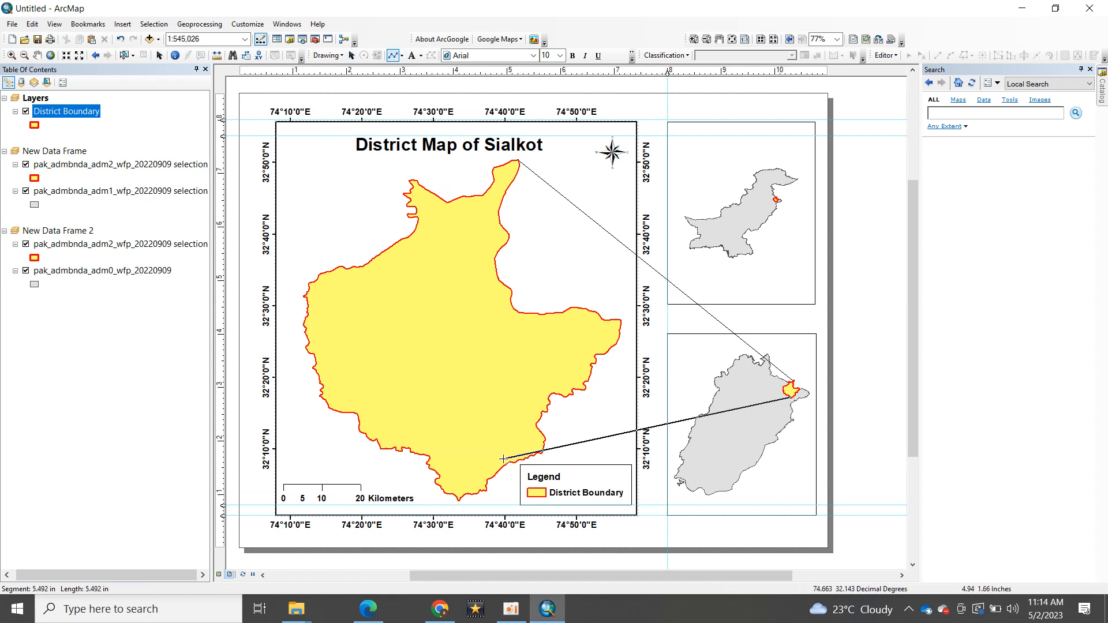
double_click(544, 443)
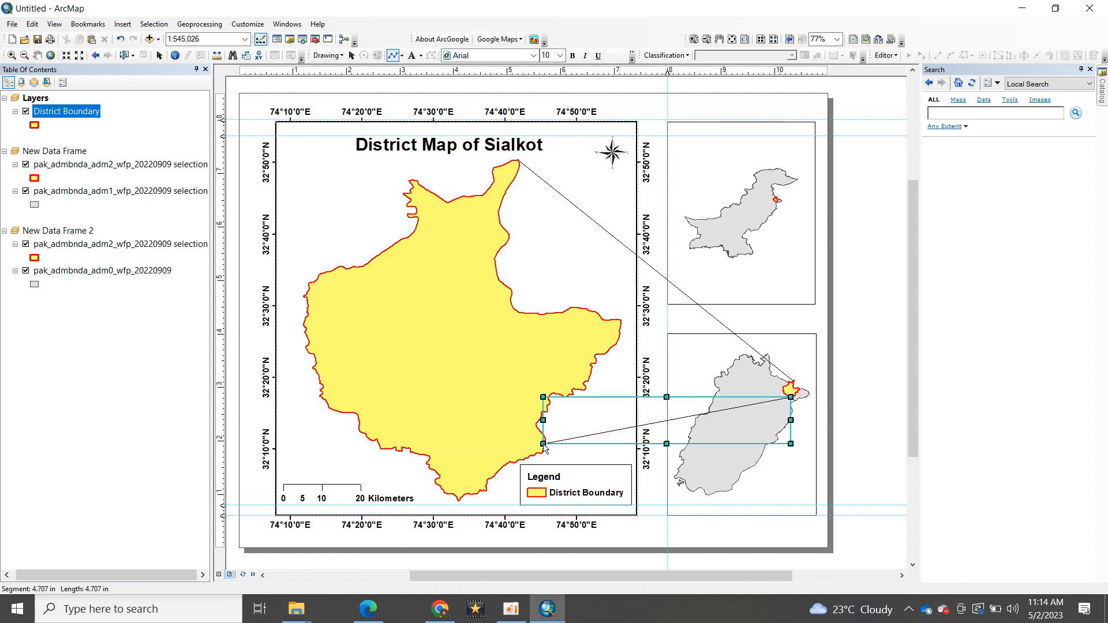
left_click(862, 312)
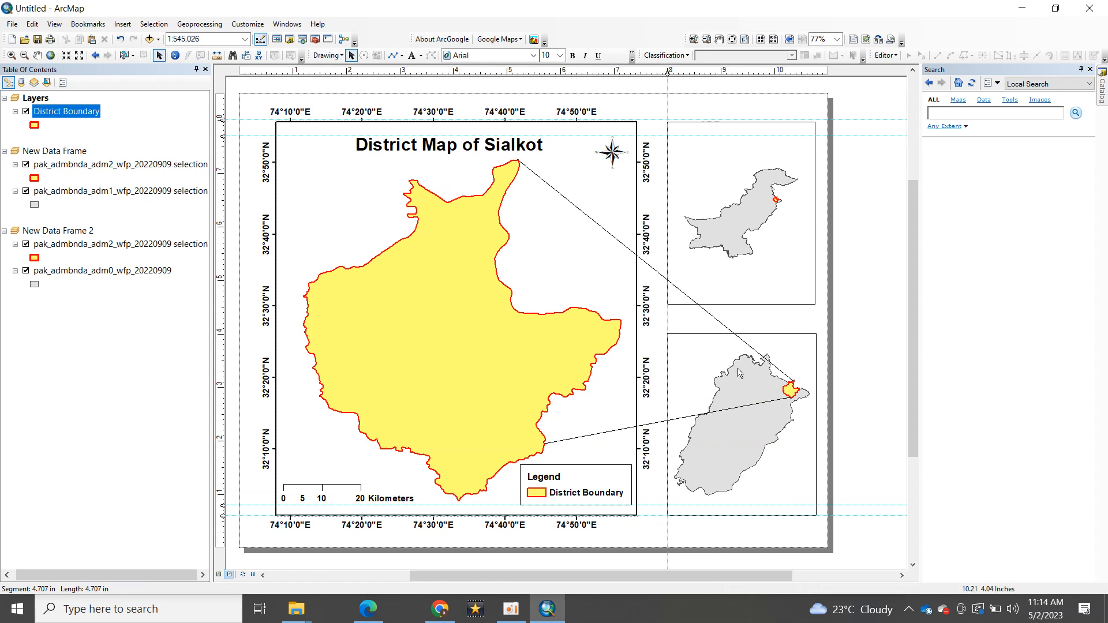
- Export the map layout to the Desktop as a TIFF named "district sialkot location map" at 96 dpi
left_click(12, 23)
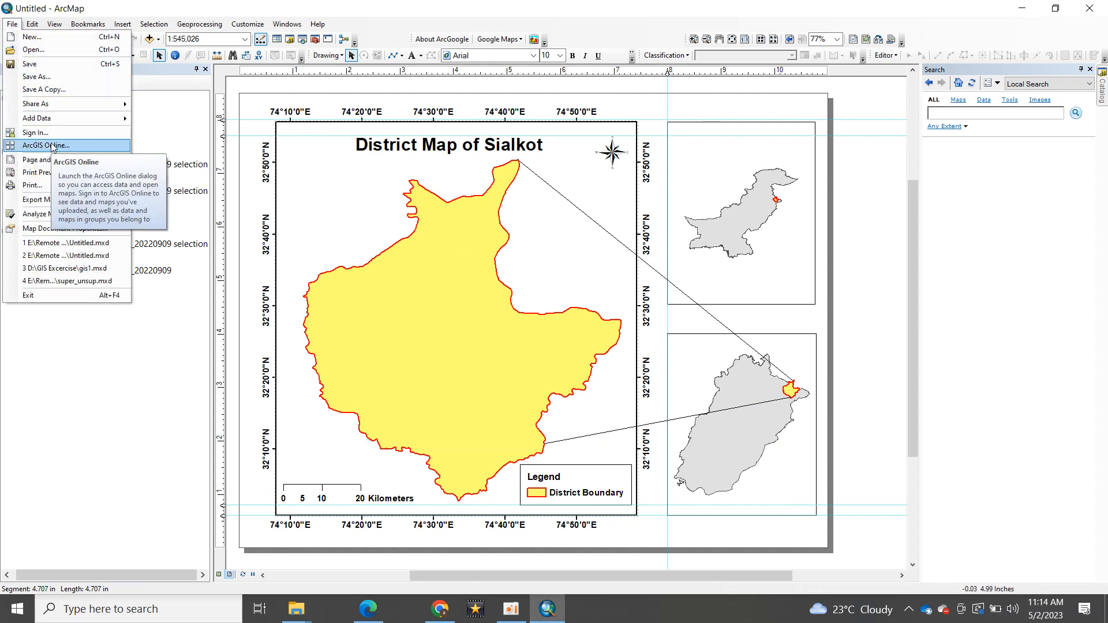
left_click(66, 200)
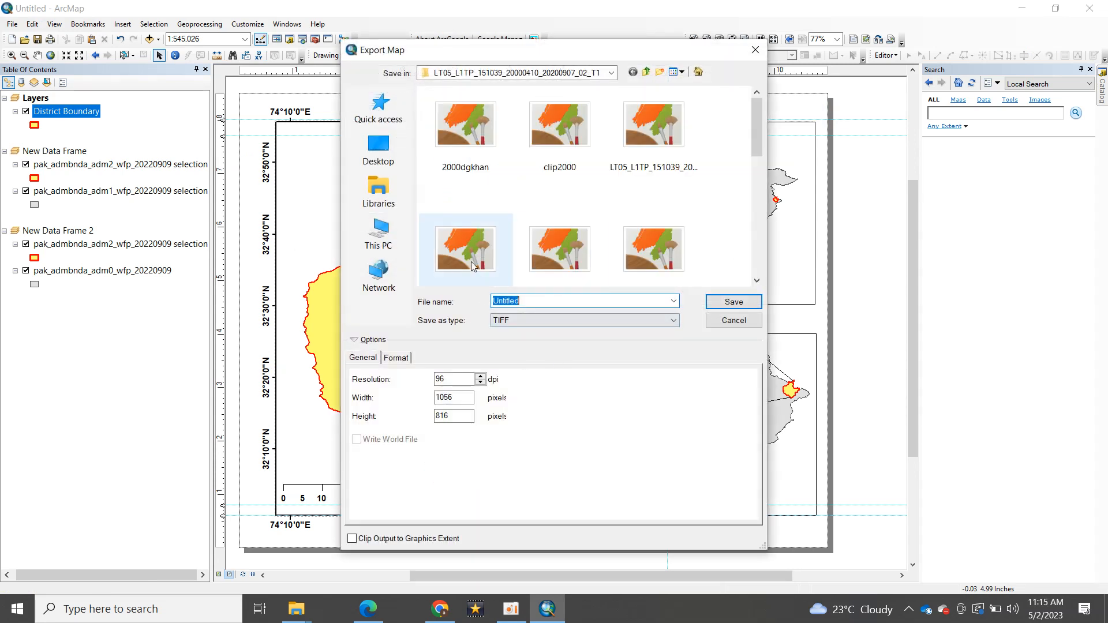
left_click(386, 163)
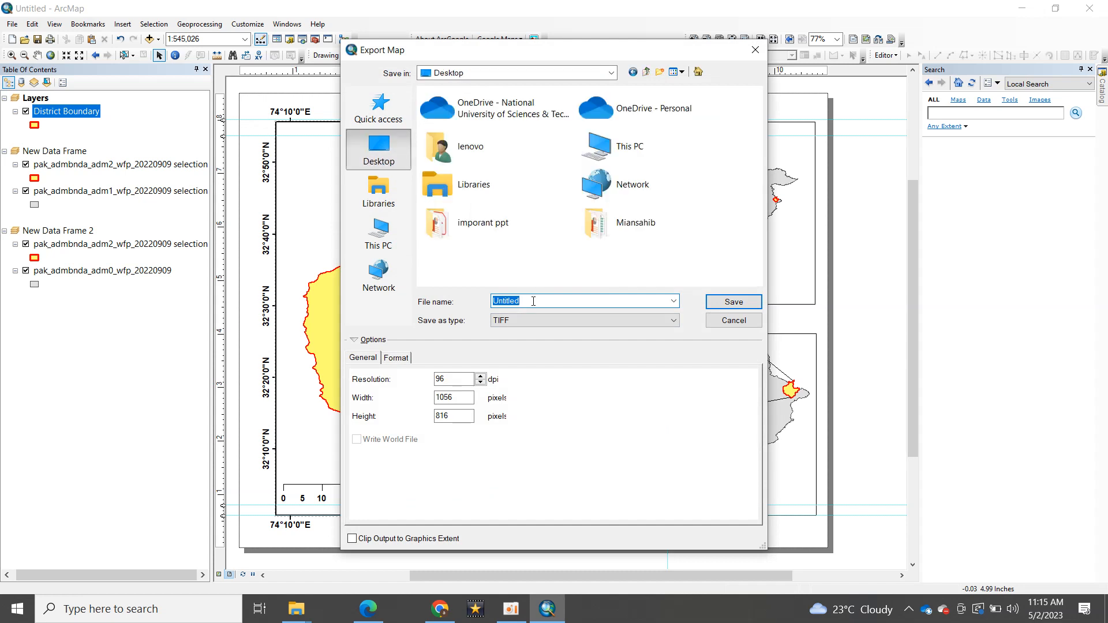
type("district sialoko")
key("BackSpace")
key("BackSpace")
key("BackSpace")
key("BackSpace")
type("kot location map")
key("Return")
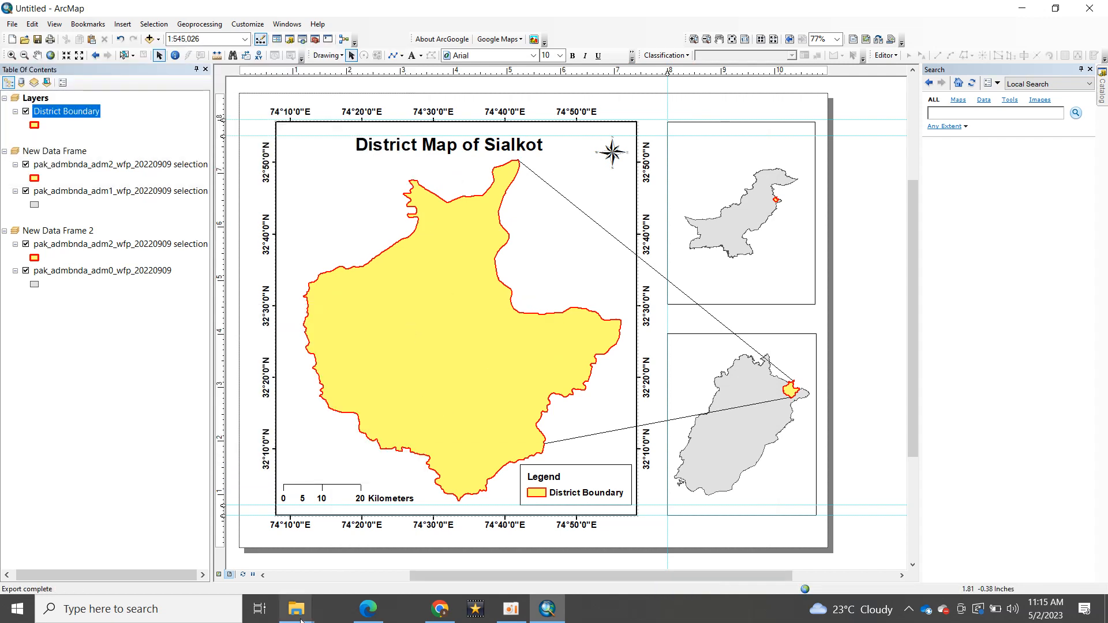
- Switch to File Explorer and open the exported "district sialkot location map" image with Windows Photo Viewer
mouse_move(298, 612)
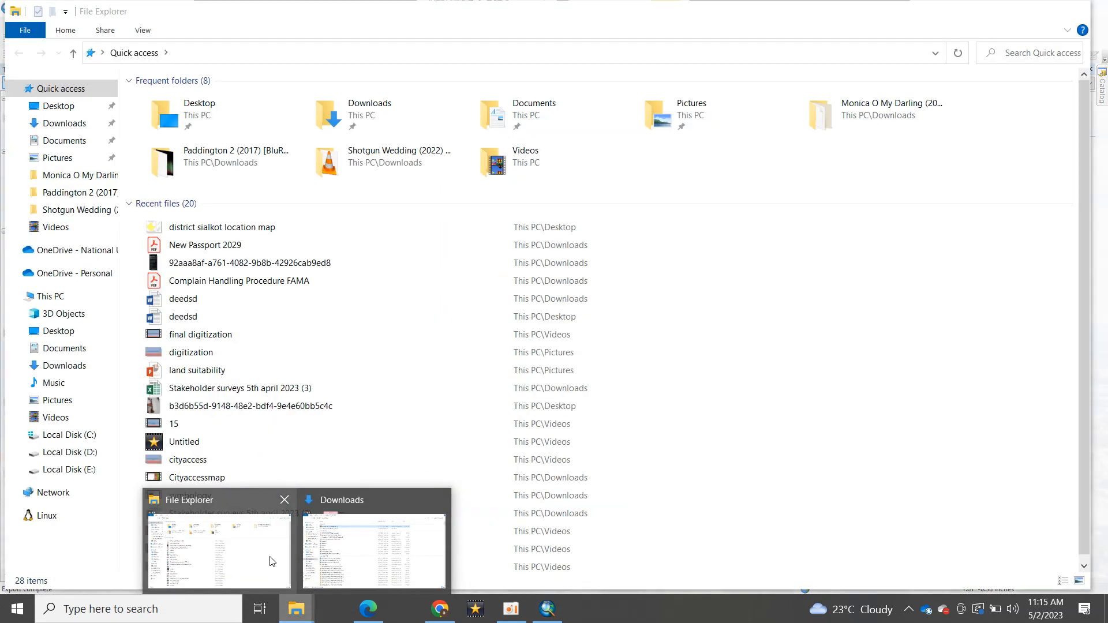
left_click(271, 560)
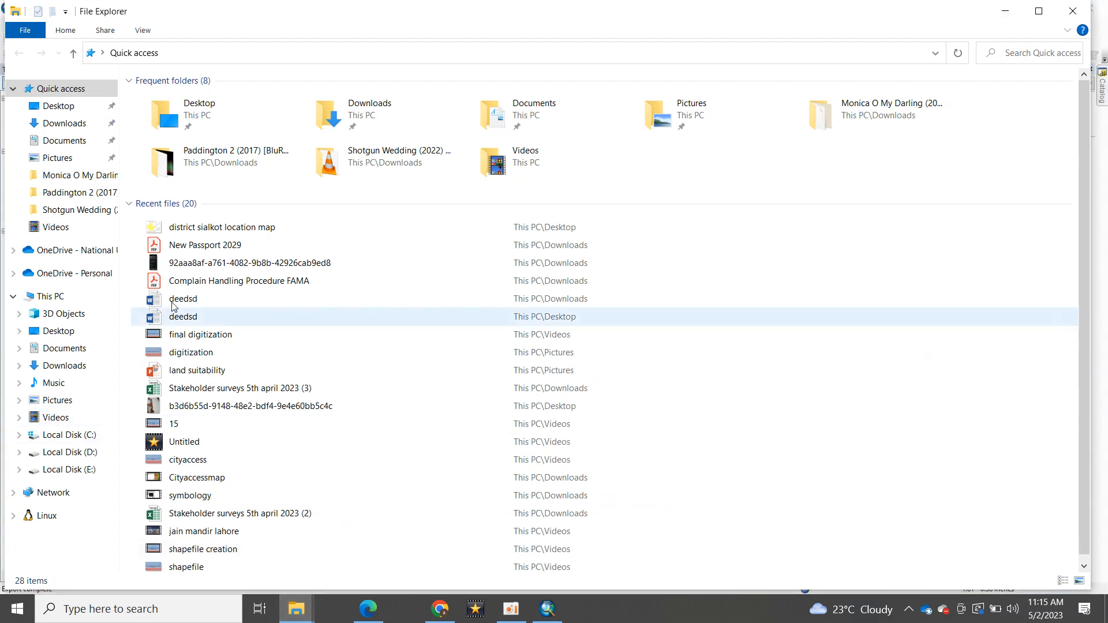
left_click(225, 233)
double_click(224, 233)
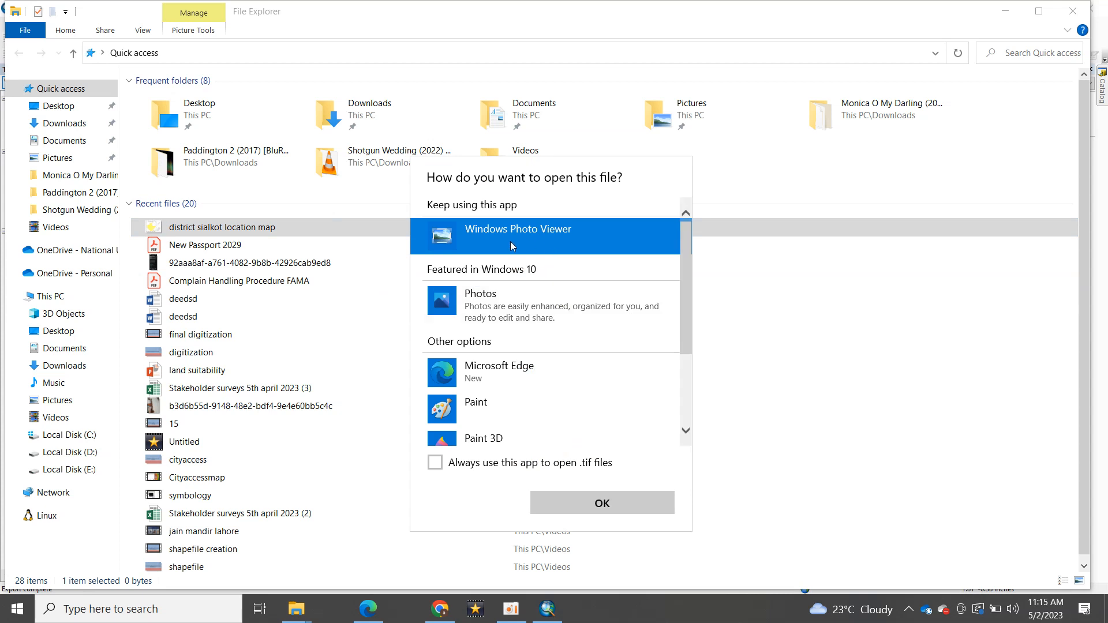
left_click(579, 497)
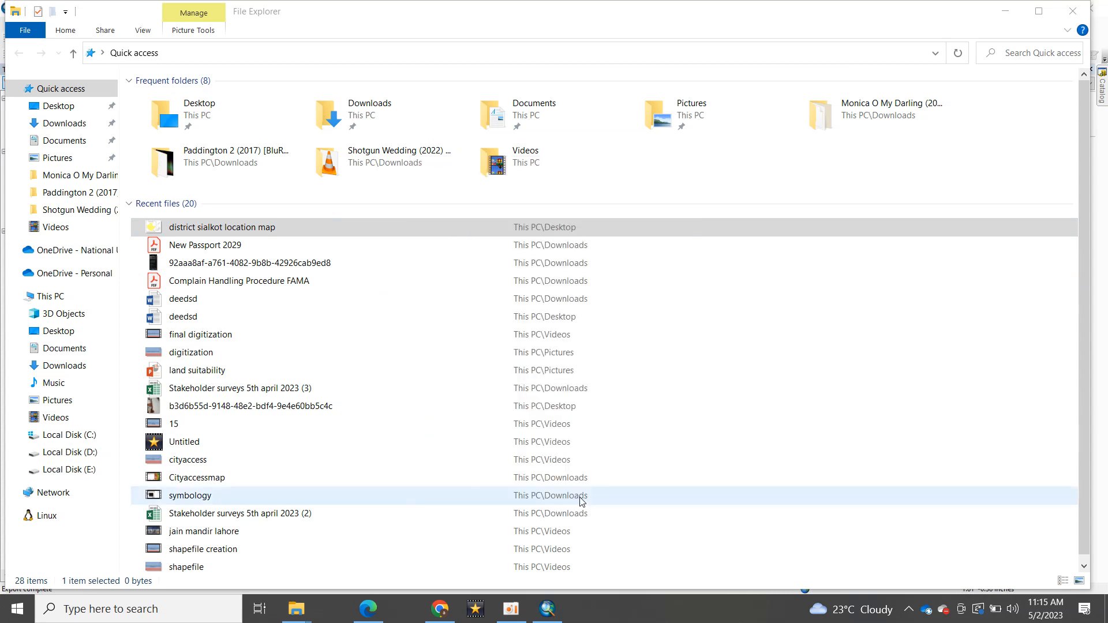